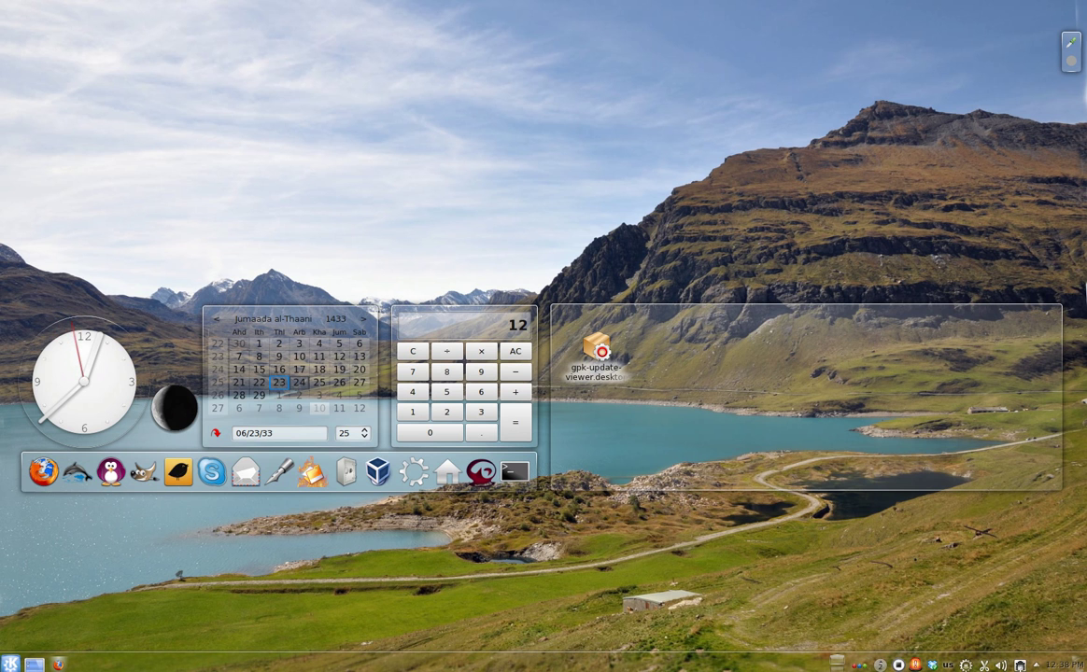
Search the application launcher for "draw" and open LibreOffice Draw with a blank drawing
click(13, 662)
text(d)
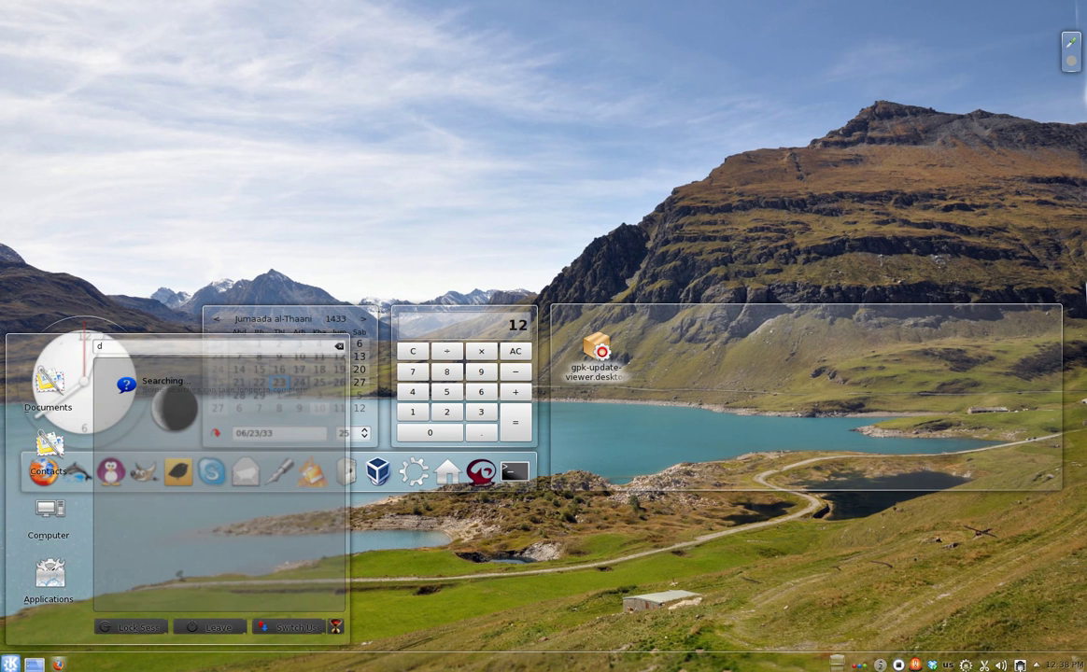
text(raw)
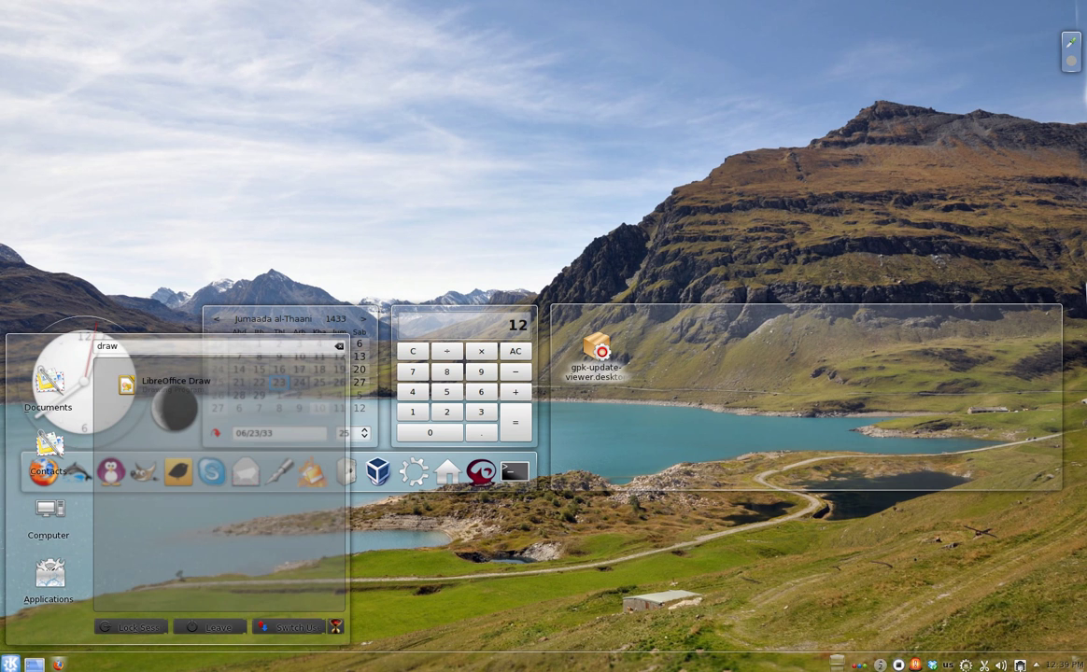
click(154, 383)
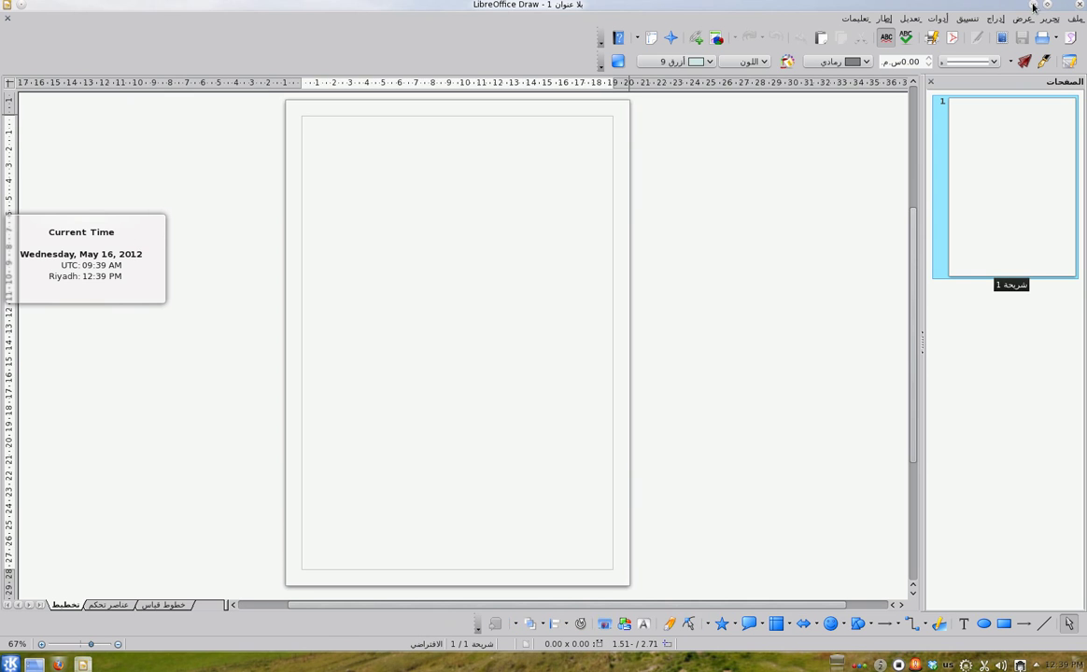
Dismiss the desktop clock's calendar pop-up and bring the blank drawing back to the front
click(1033, 8)
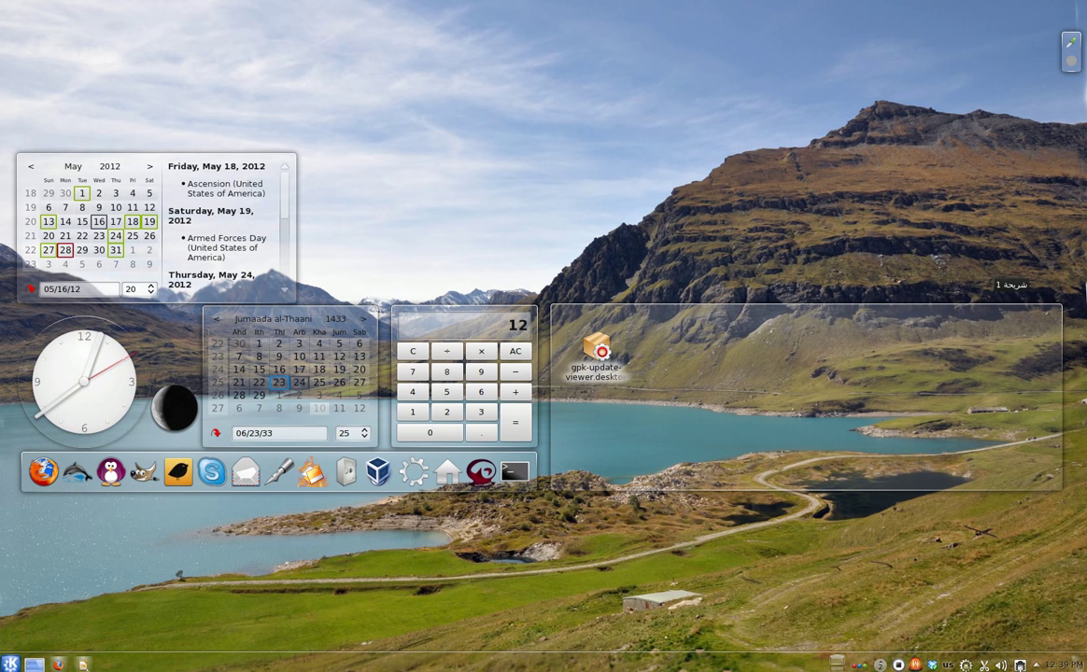
click(83, 664)
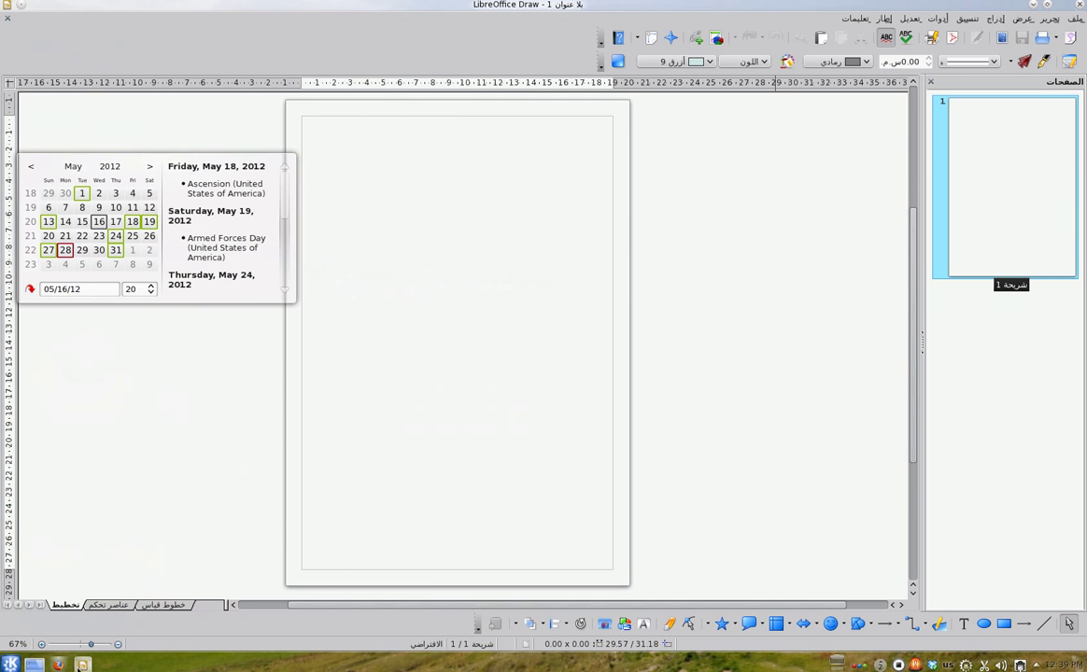
click(82, 664)
click(105, 364)
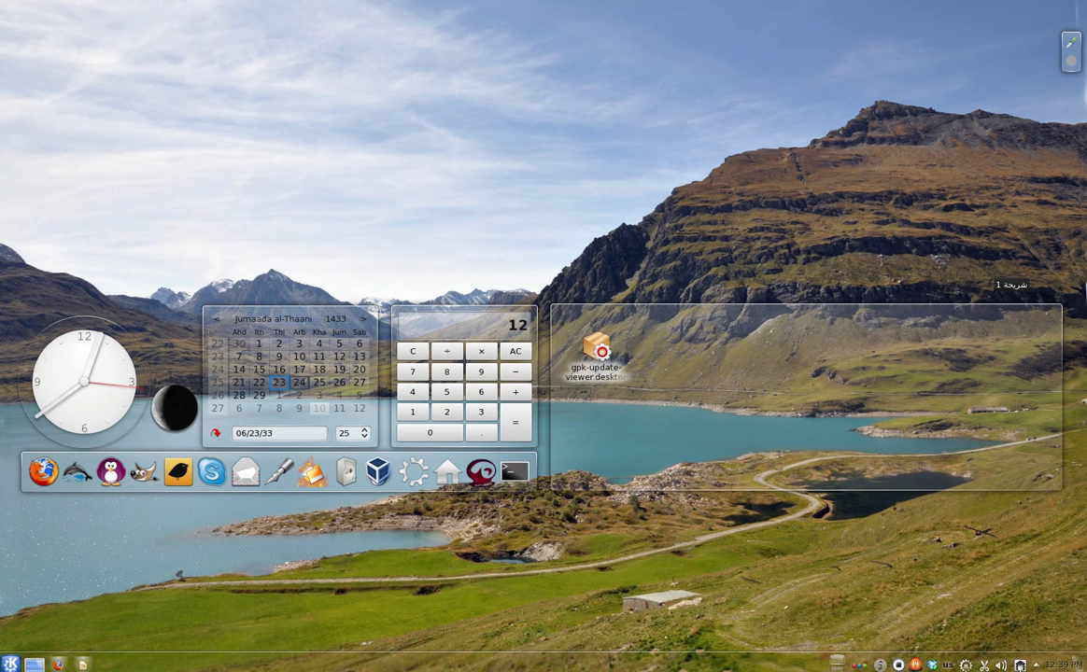
click(82, 664)
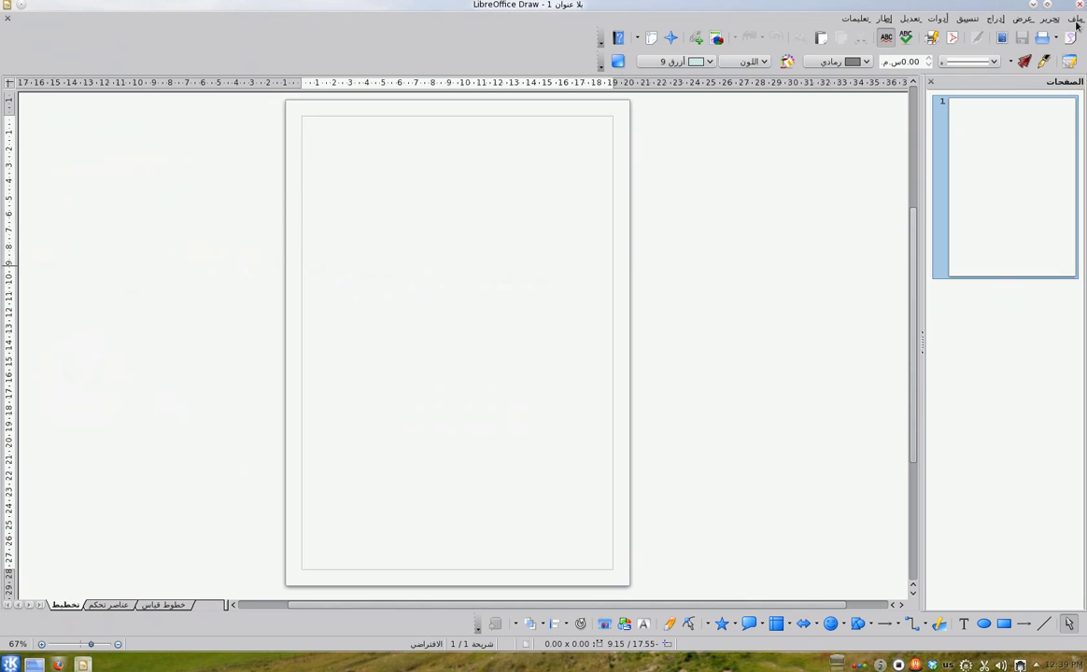
click(1075, 19)
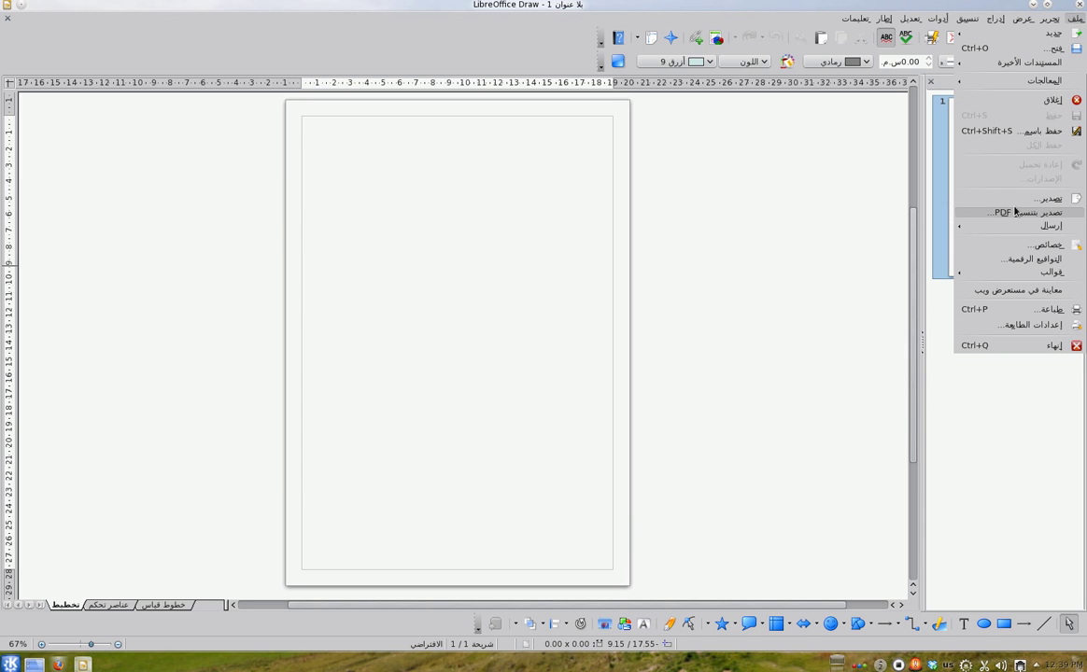
click(709, 170)
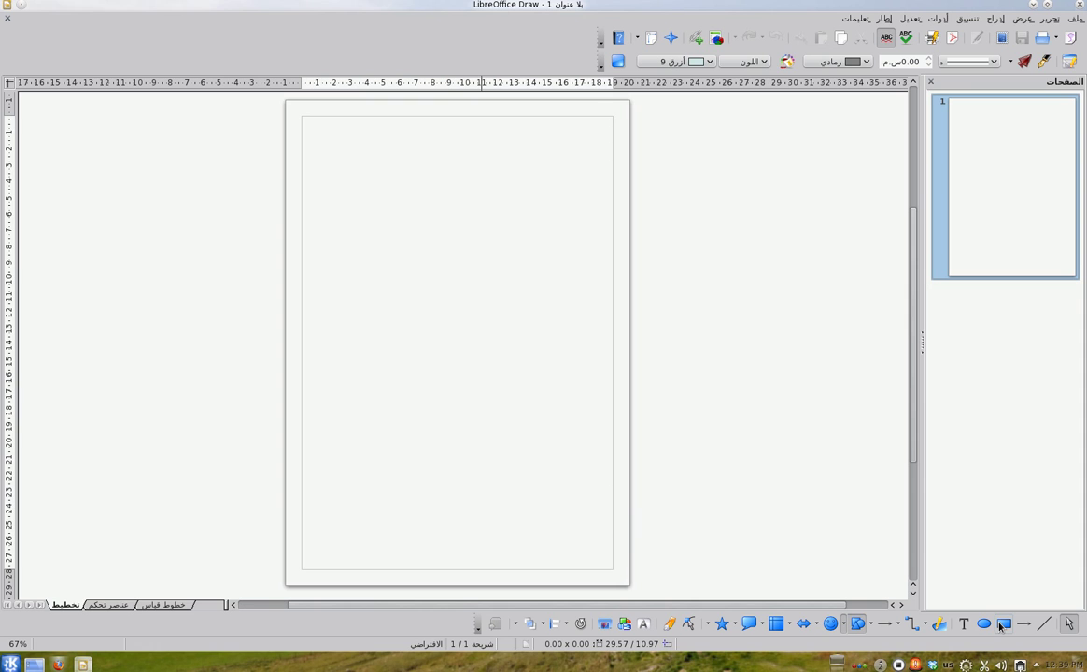
Draw a rectangle about 11.8 × 4.1 cm near the top of the page and set its outline to light gray (رمادي فاتح)
mouse_move(382, 133)
mouse_down()
mouse_move(482, 150)
mouse_move(575, 199)
mouse_move(497, 186)
mouse_move(511, 183)
mouse_up()
click(838, 62)
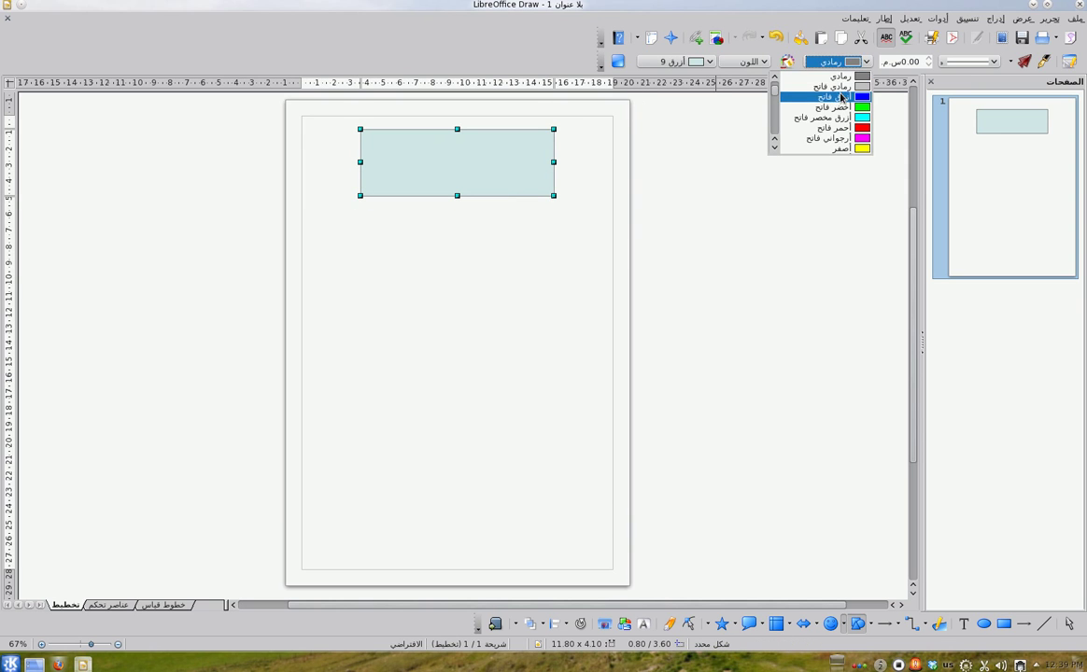
click(842, 89)
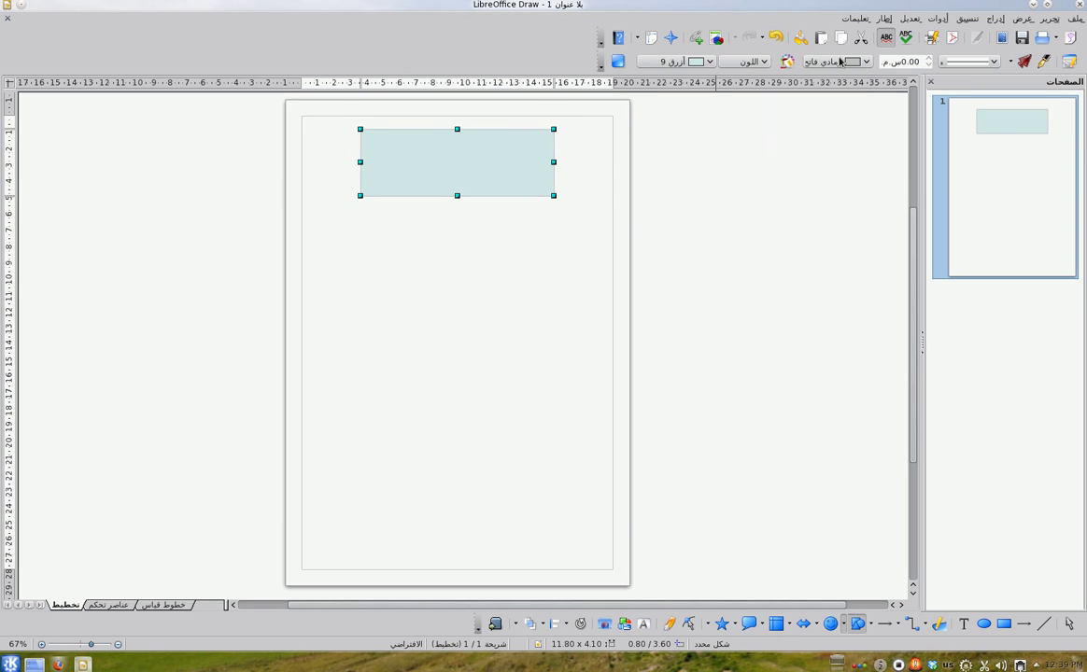
Set the rectangle's solid fill colour to gray (رمادي)
click(763, 61)
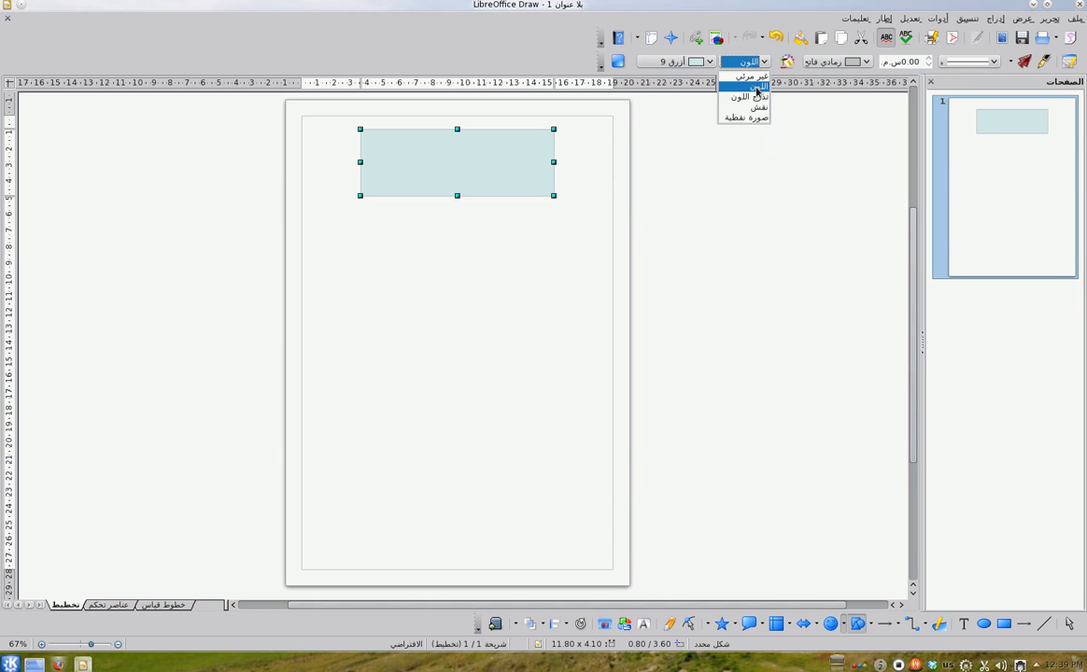
click(694, 63)
click(694, 63)
click(687, 97)
click(694, 63)
click(686, 127)
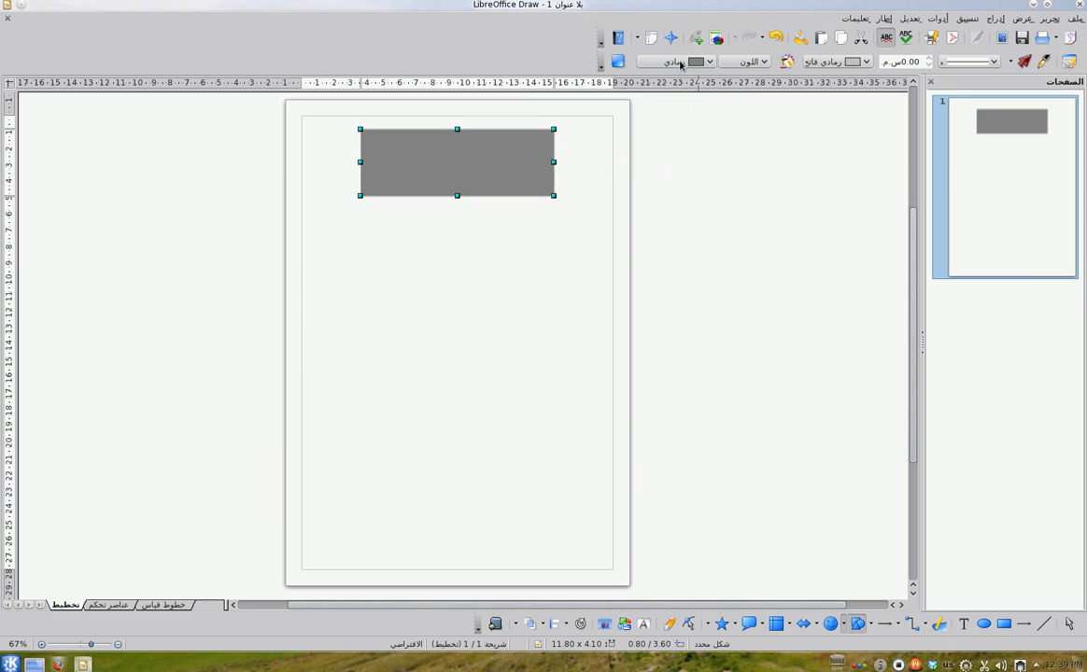
Change the rectangle's fill type to gradient and apply the linear blue/white gradient (خطي أزرق/أبيض)
click(744, 62)
click(750, 96)
click(707, 61)
click(701, 87)
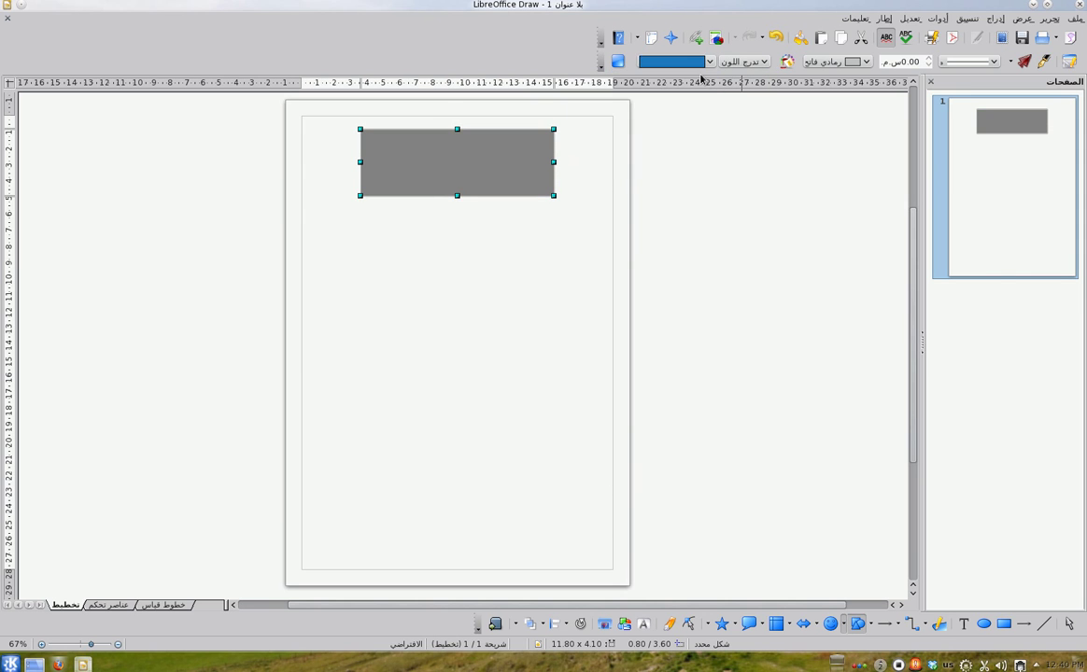
click(690, 62)
click(682, 92)
click(687, 61)
click(679, 96)
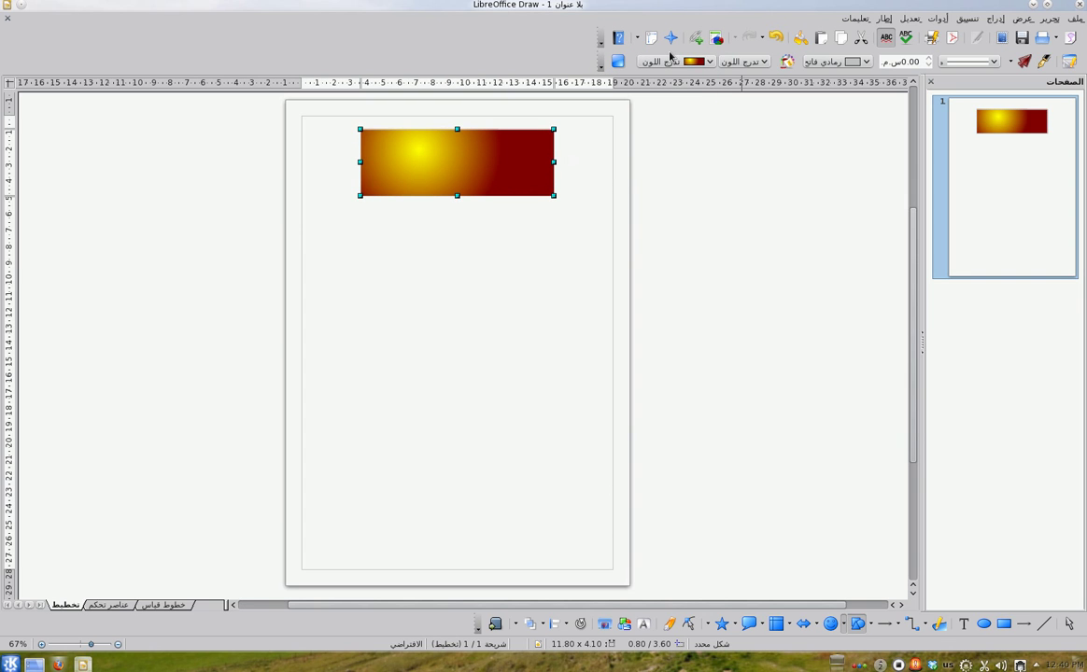
click(669, 63)
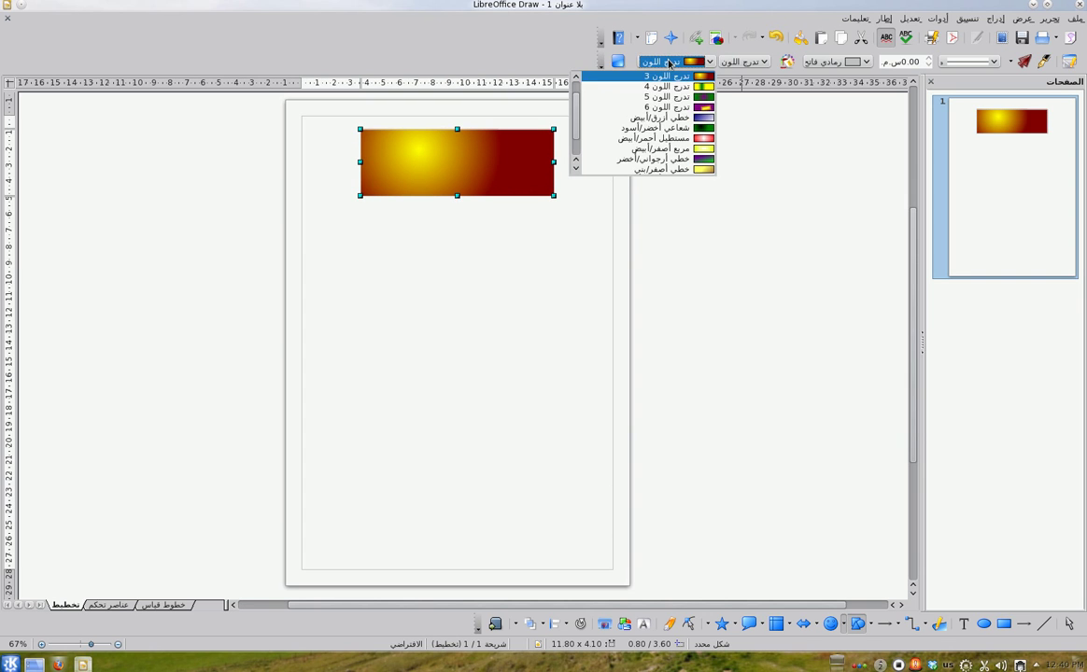
click(665, 122)
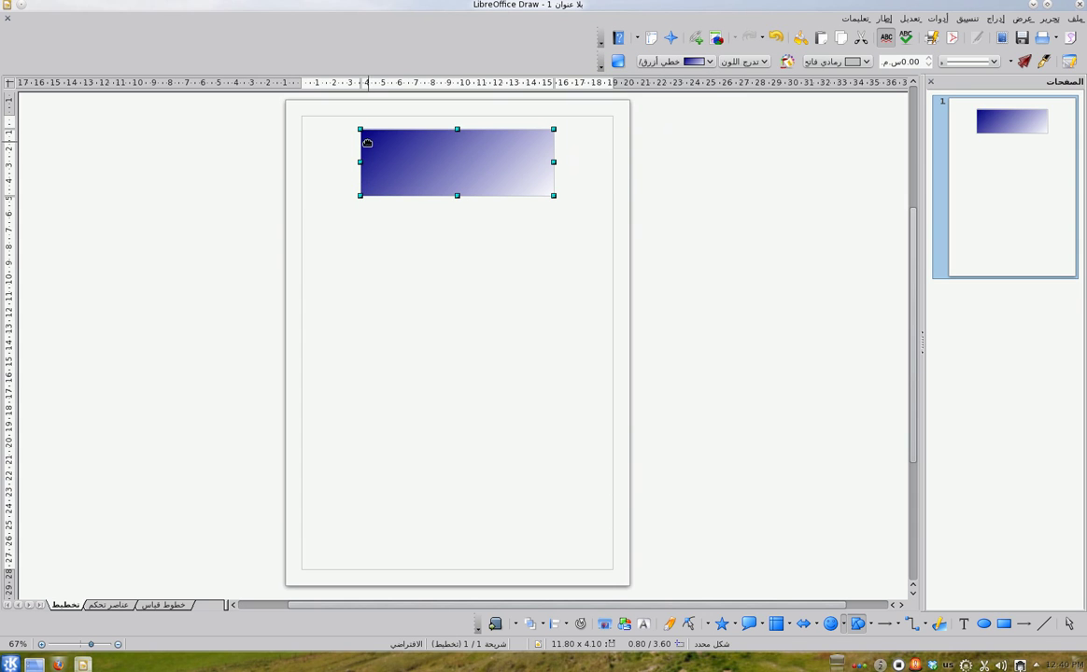
Widen the rectangle on both sides to about 17.2 cm and turn on its shadow
drag(361, 163, 313, 162)
drag(554, 162, 594, 163)
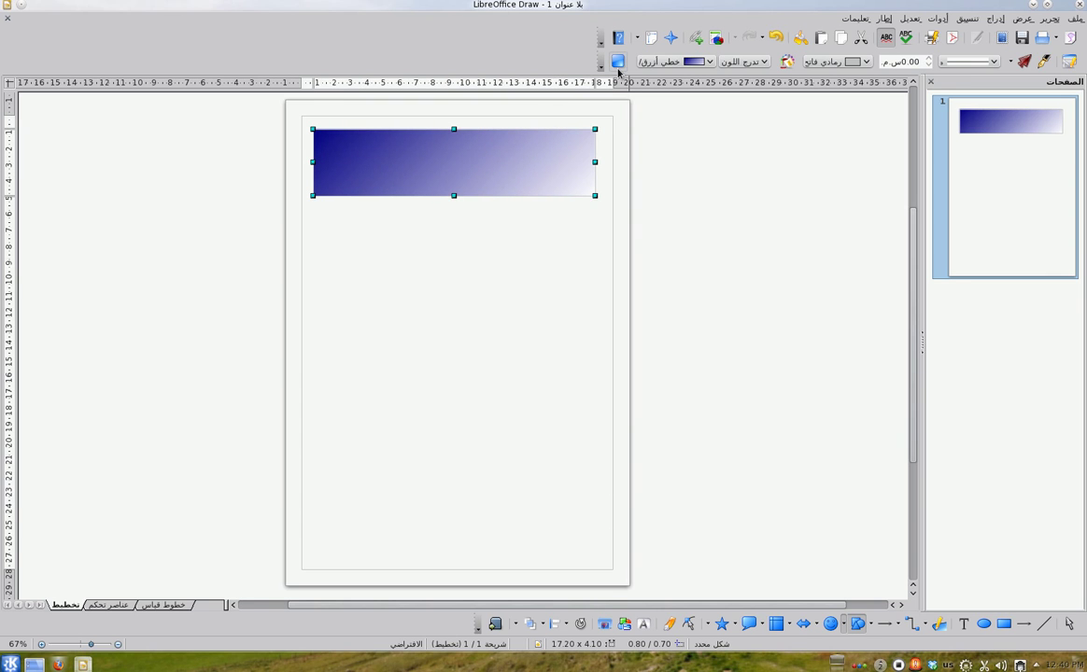
click(617, 62)
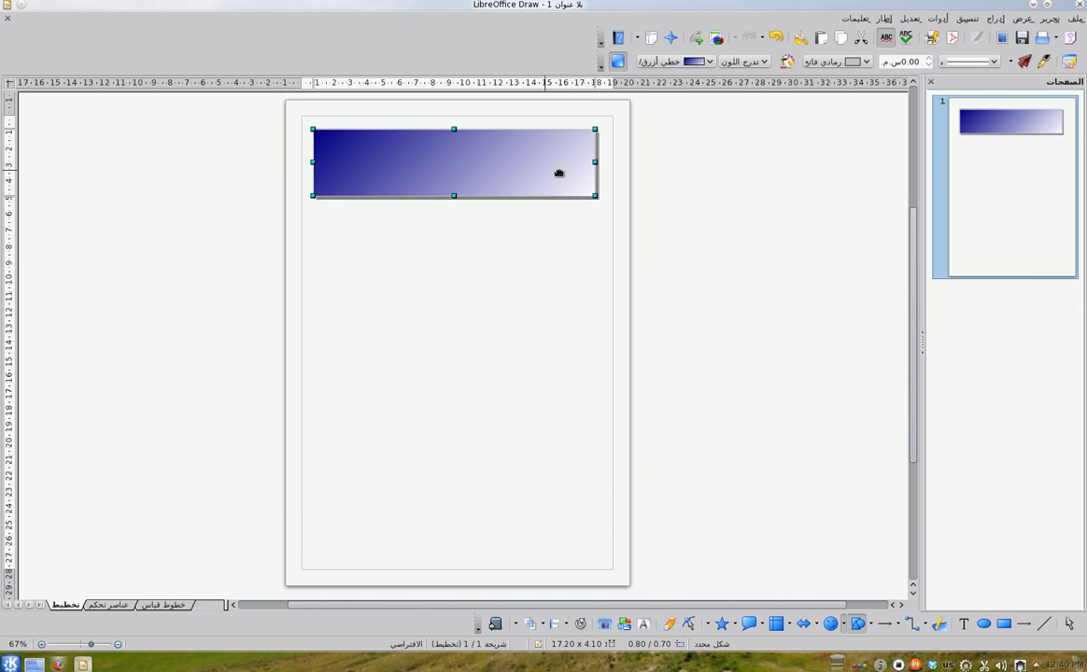
right_click(620, 70)
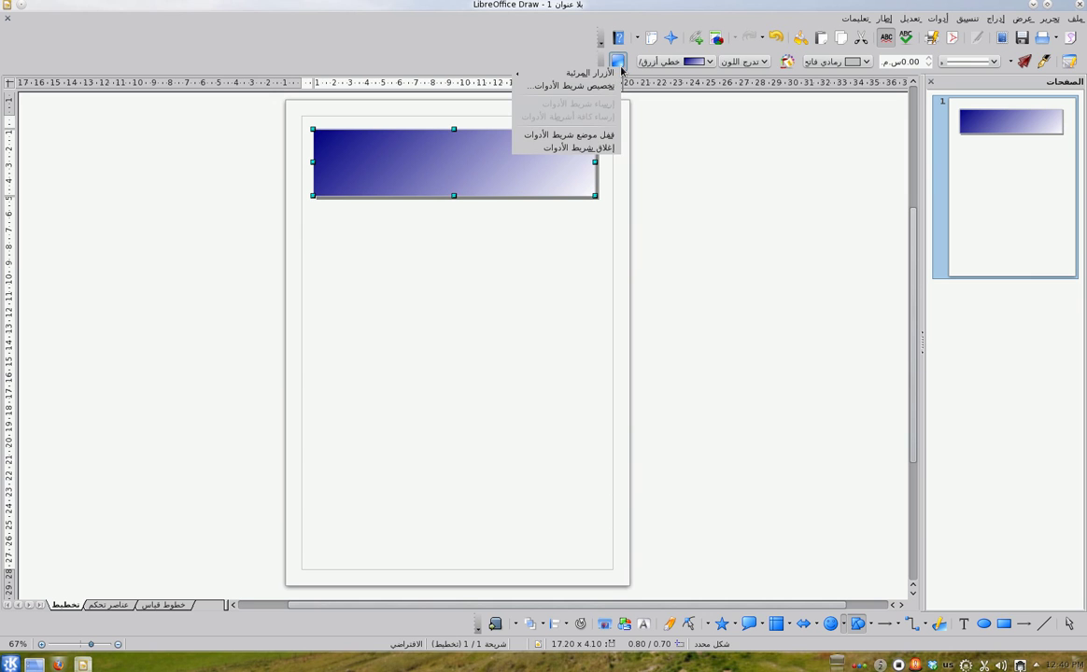
click(645, 102)
click(617, 65)
click(617, 65)
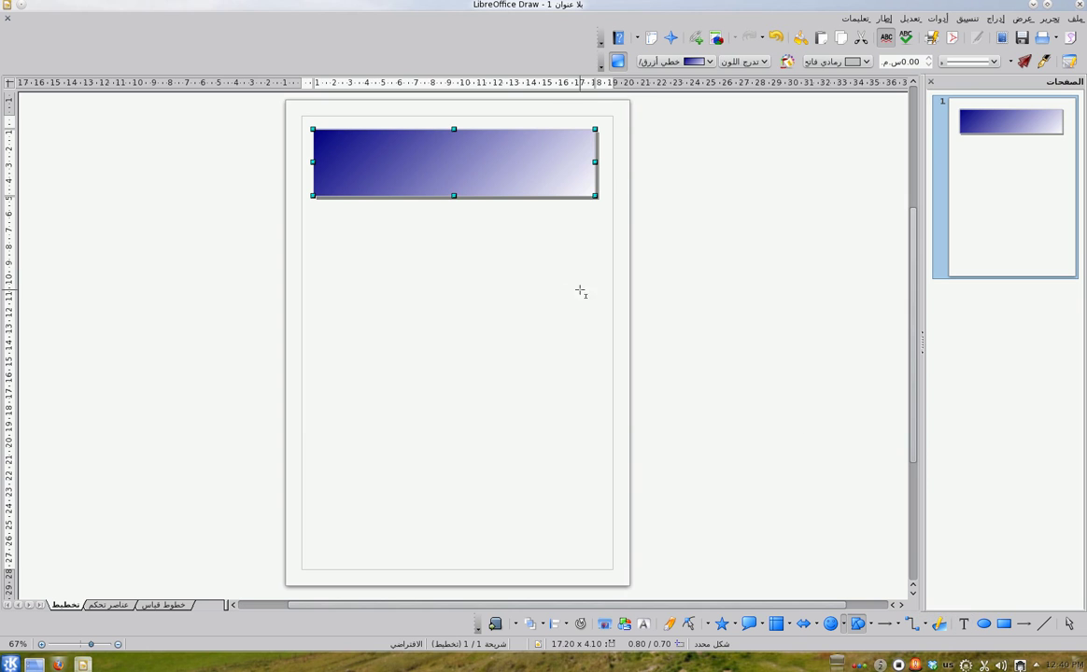
Add the text "Fedora 17 Is coming" inside the gradient rectangle
click(962, 626)
click(510, 185)
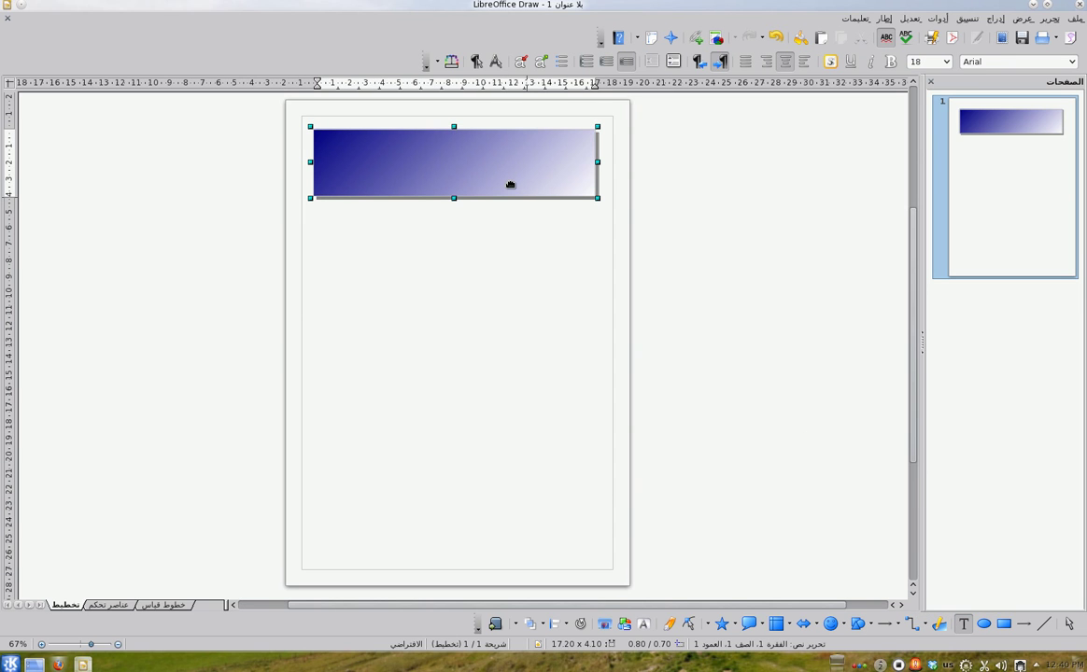
text(d)
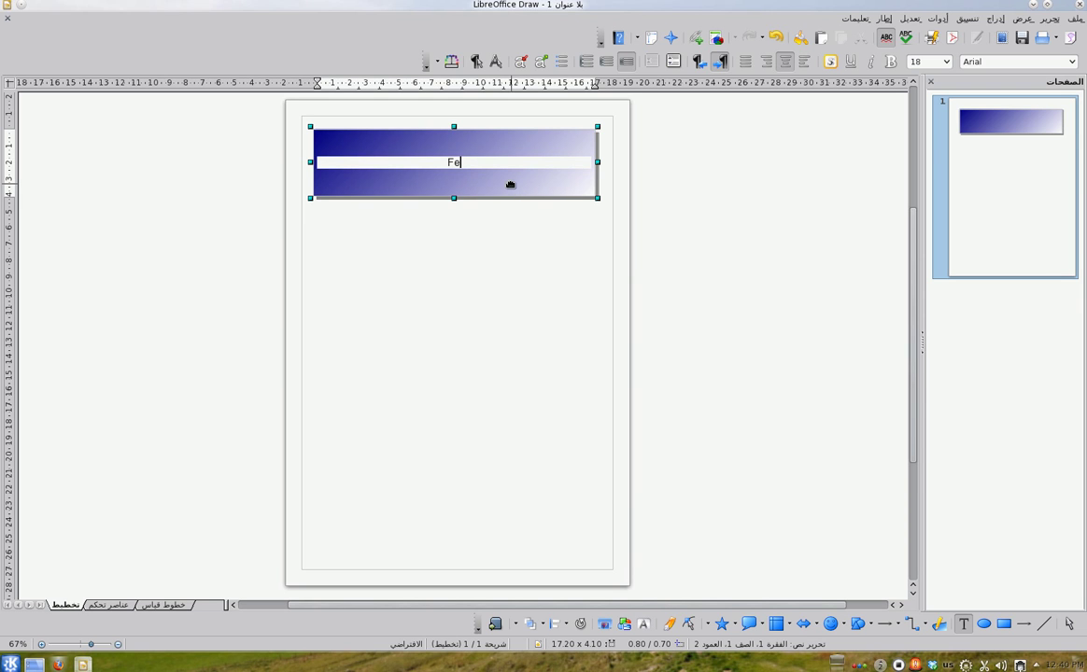
text(edora 17 )
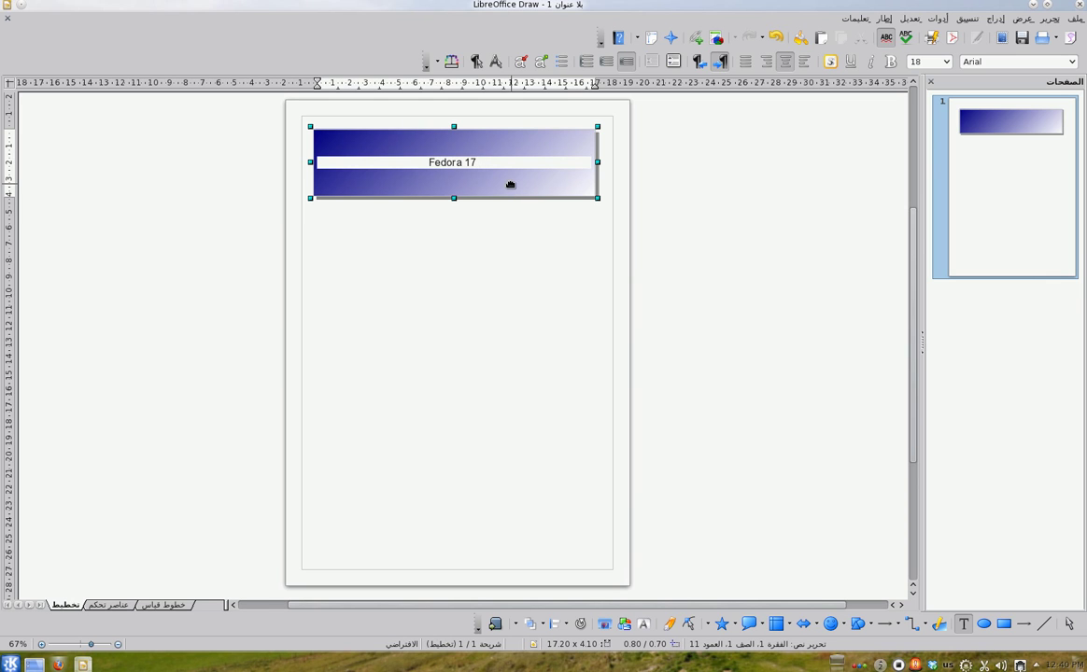
text(Is coming)
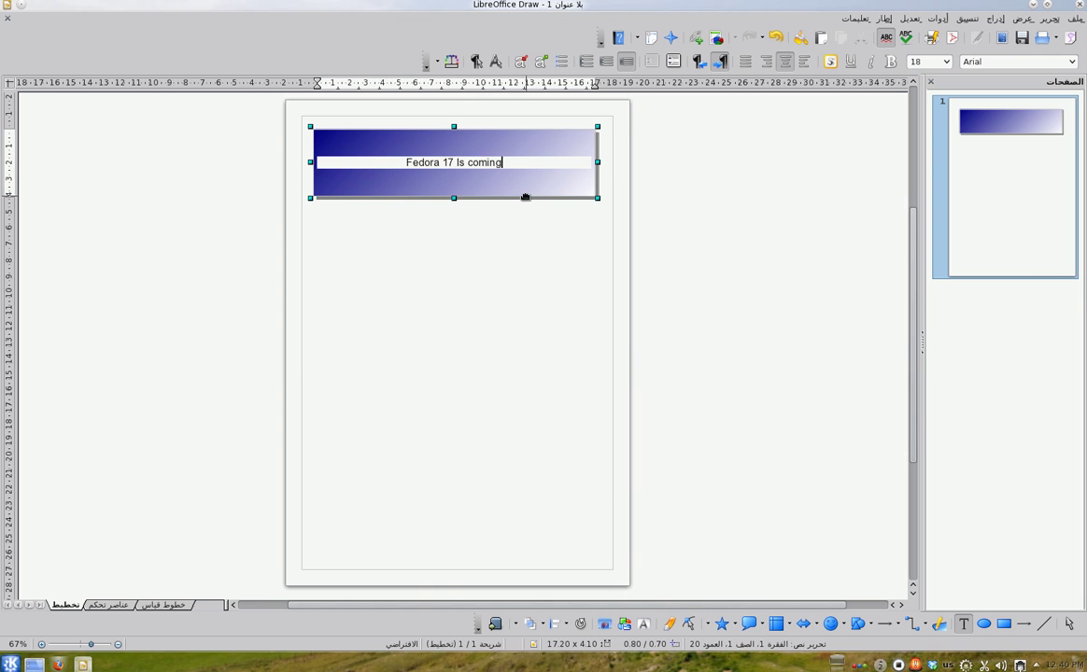
click(500, 205)
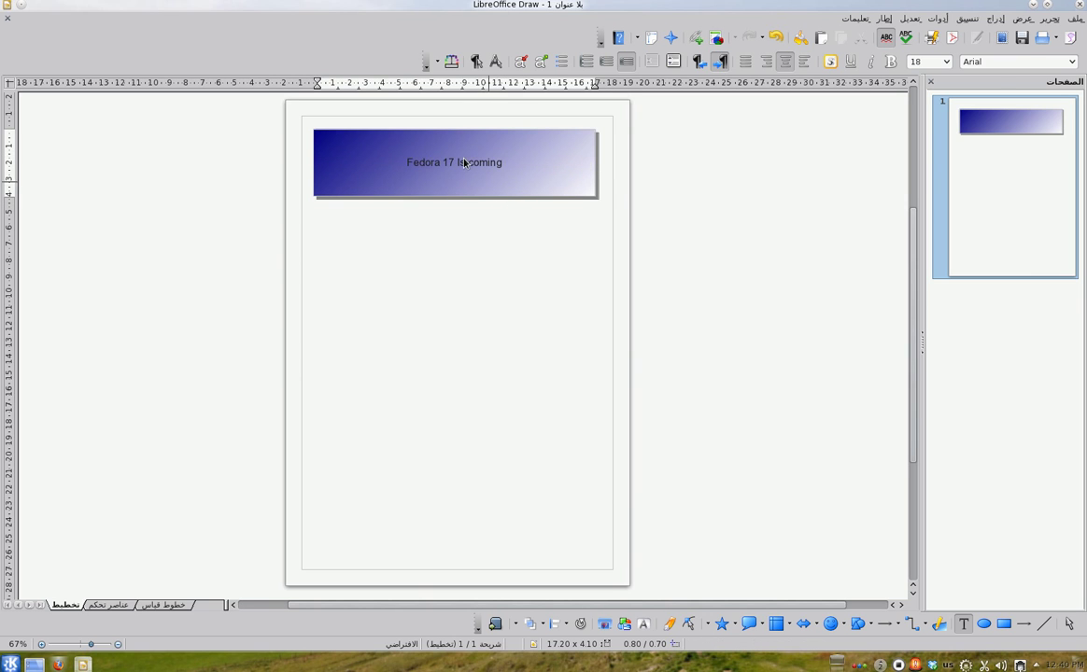
Set the word "Is" in the rectangle's text to the Arial Black font
click(464, 163)
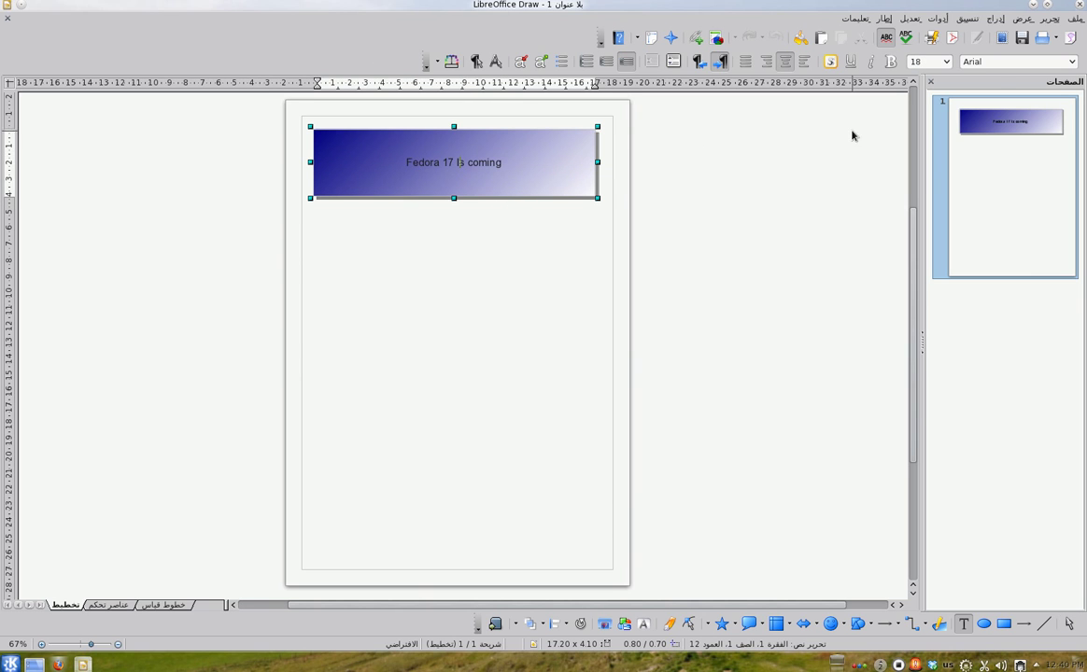
click(1072, 63)
click(1047, 96)
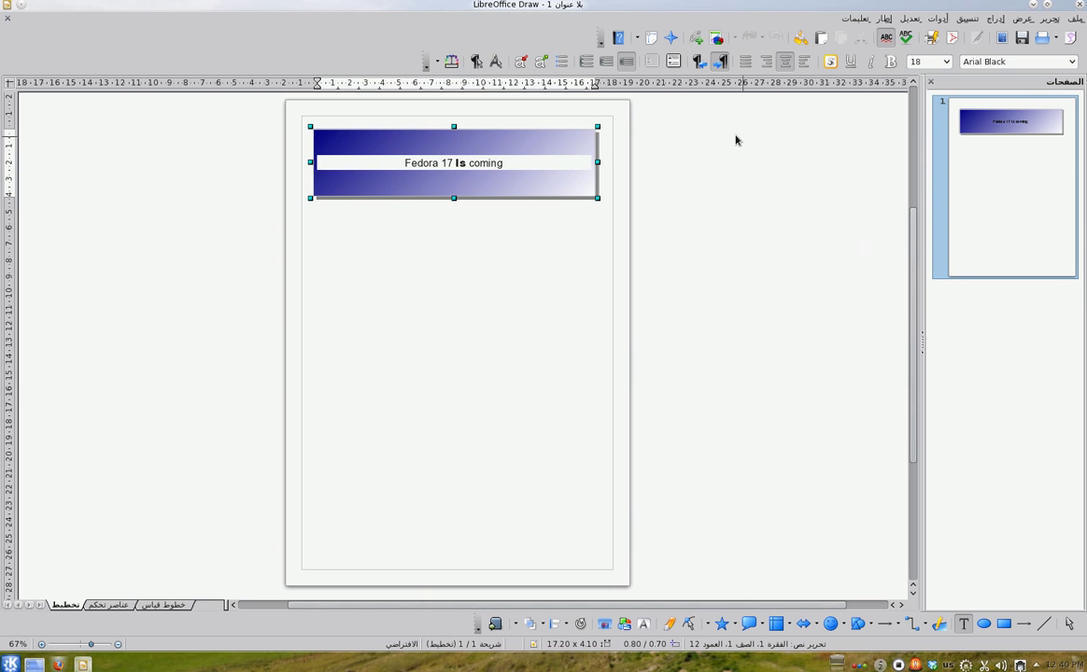
Format the rectangle's entire text line in the BreezeStarboardsStormy font at size 28
click(452, 153)
triple_click(447, 163)
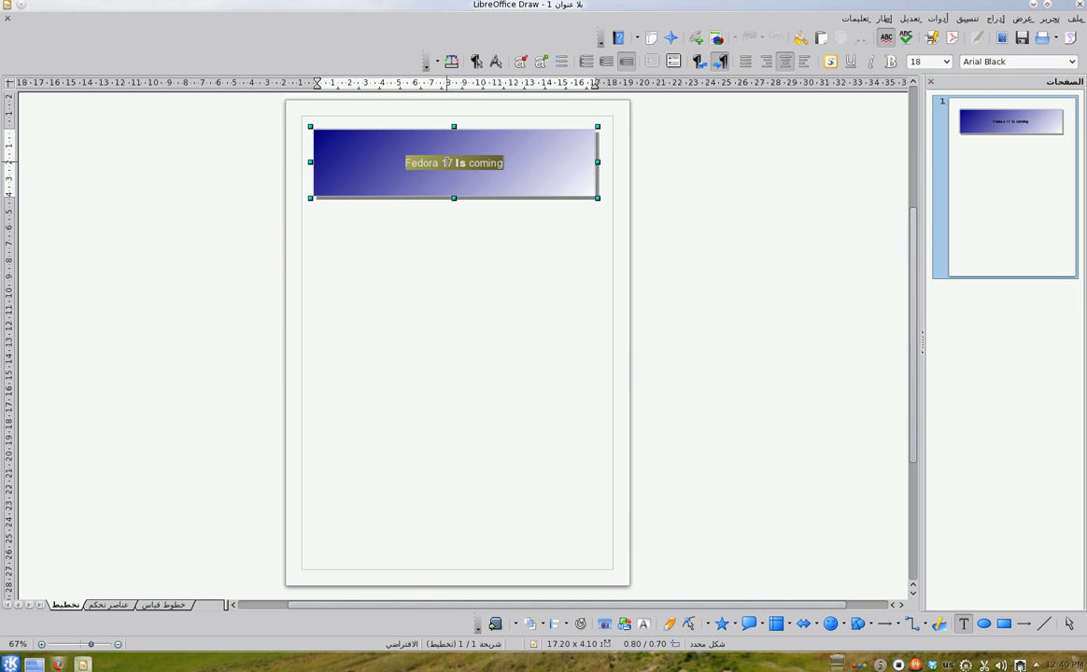
click(1072, 62)
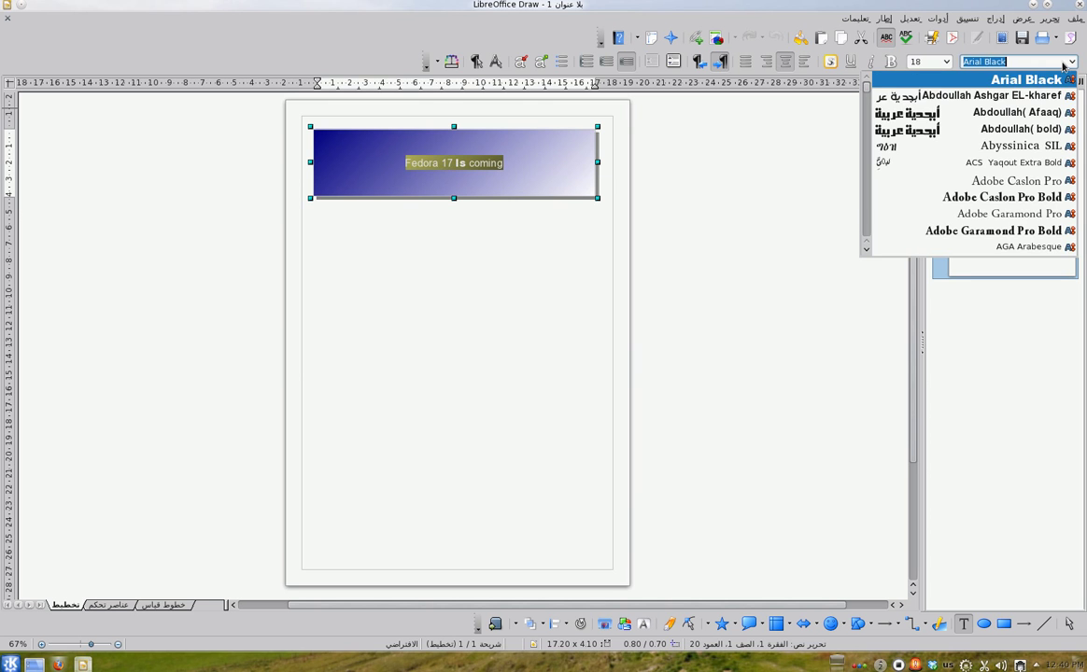
click(1020, 97)
click(1064, 62)
scroll(1004, 187, down, 15)
scroll(1004, 208, down, 20)
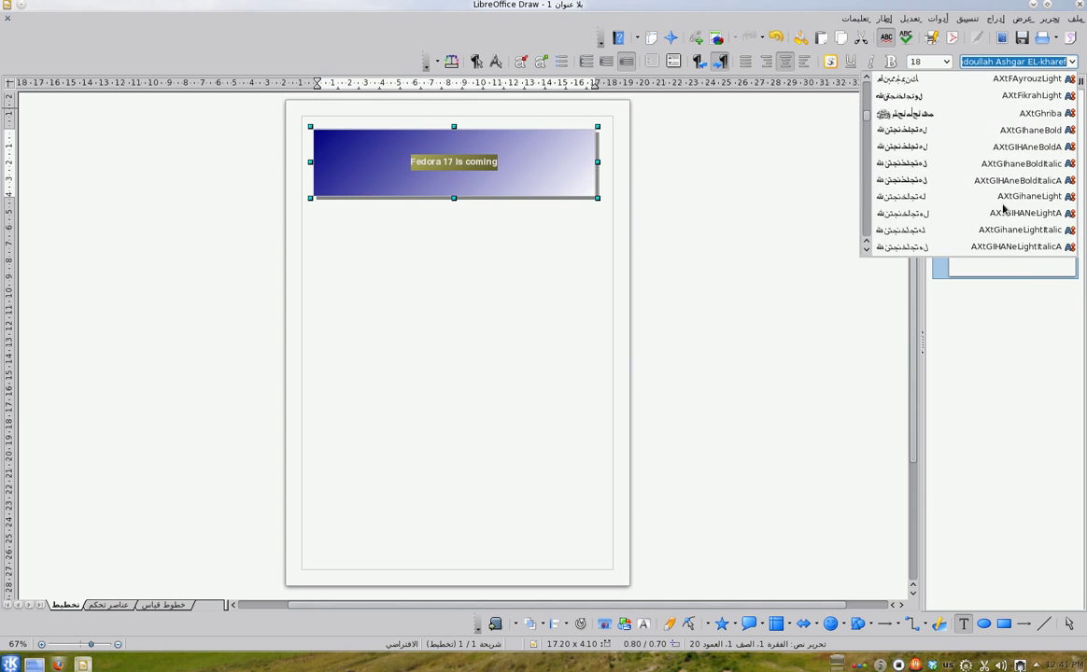
scroll(1003, 208, down, 10)
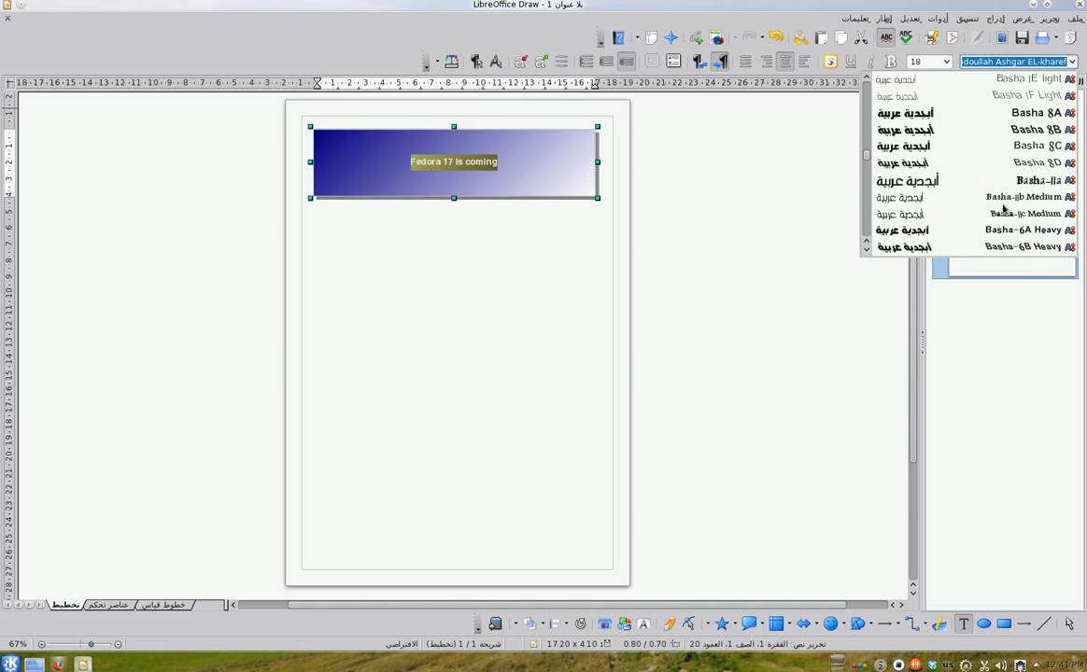
scroll(999, 196, up, 3)
scroll(965, 144, up, 1)
click(965, 164)
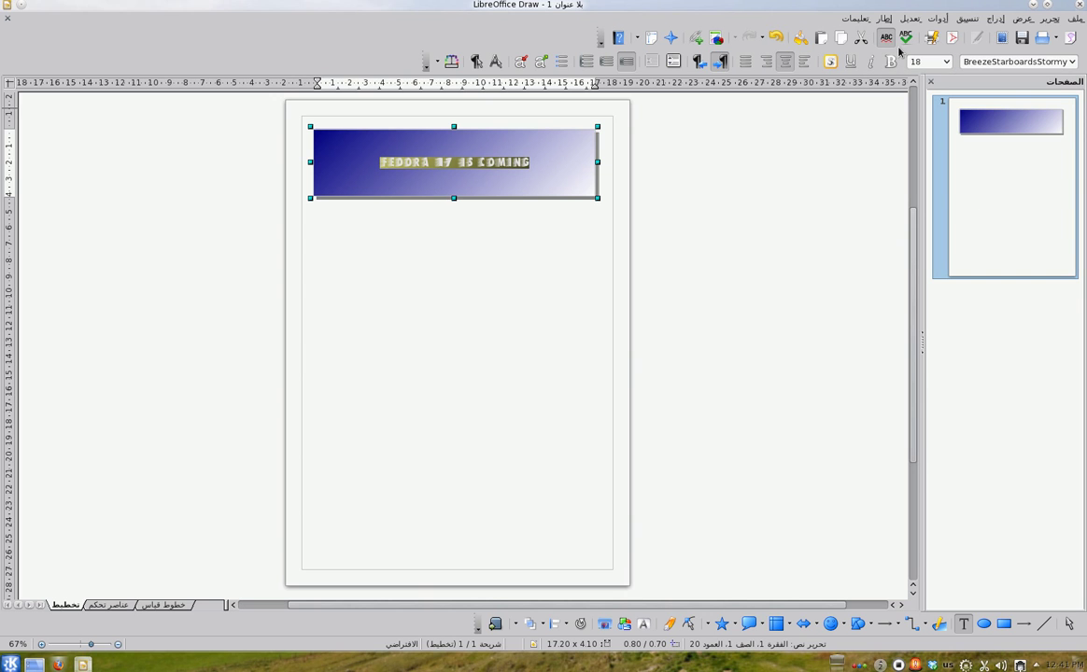
click(945, 62)
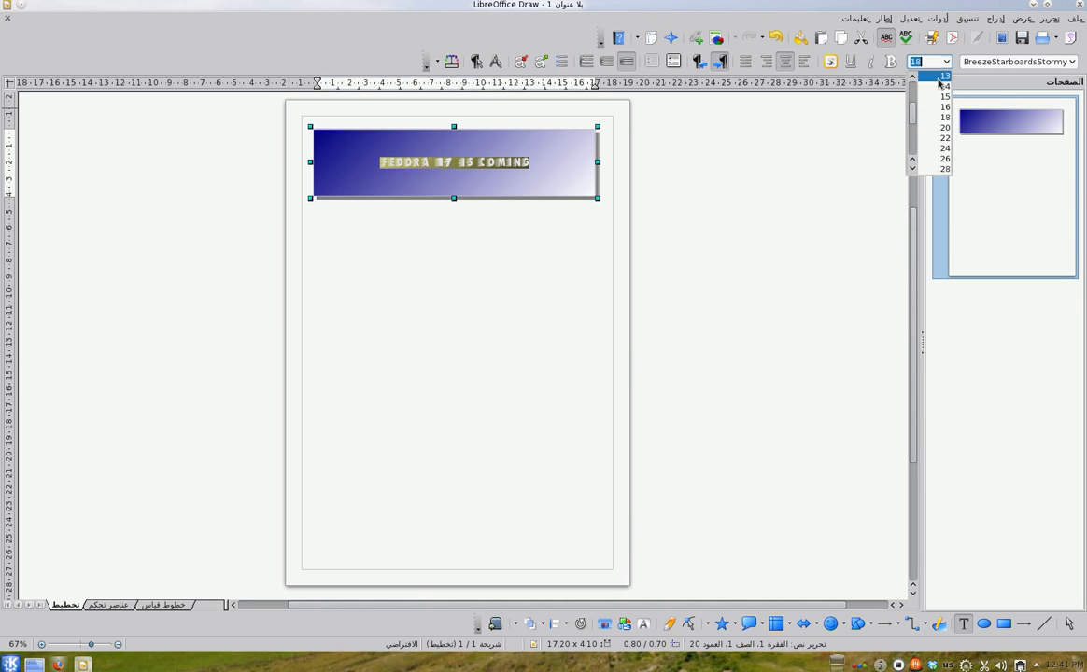
click(939, 170)
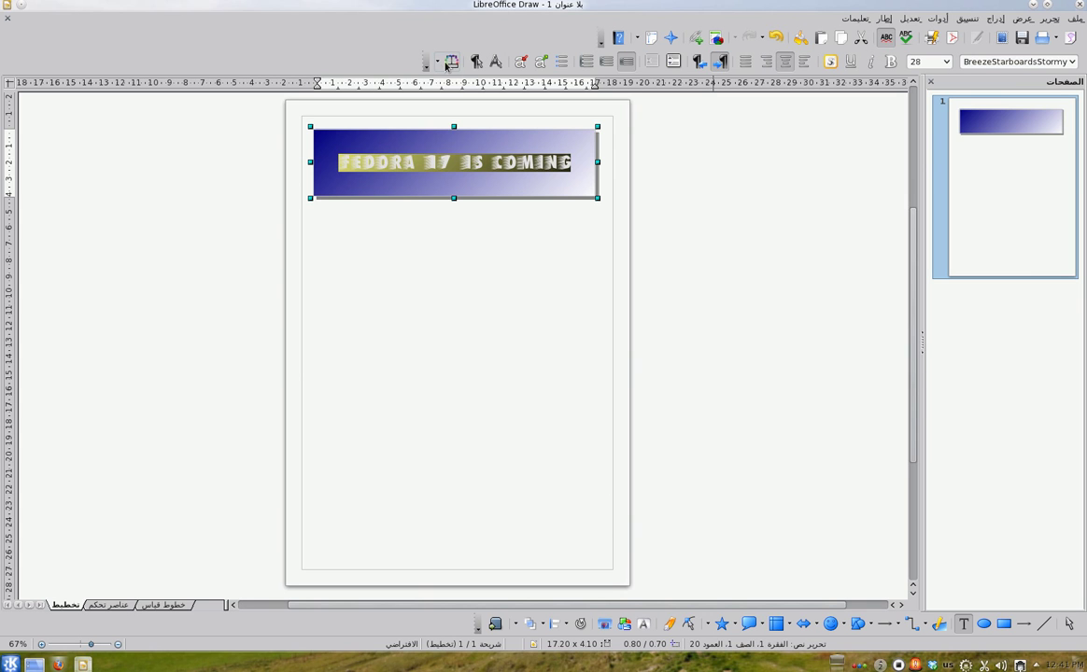
Set the font colour of the banner's entire text line to white
click(437, 62)
click(374, 118)
click(403, 253)
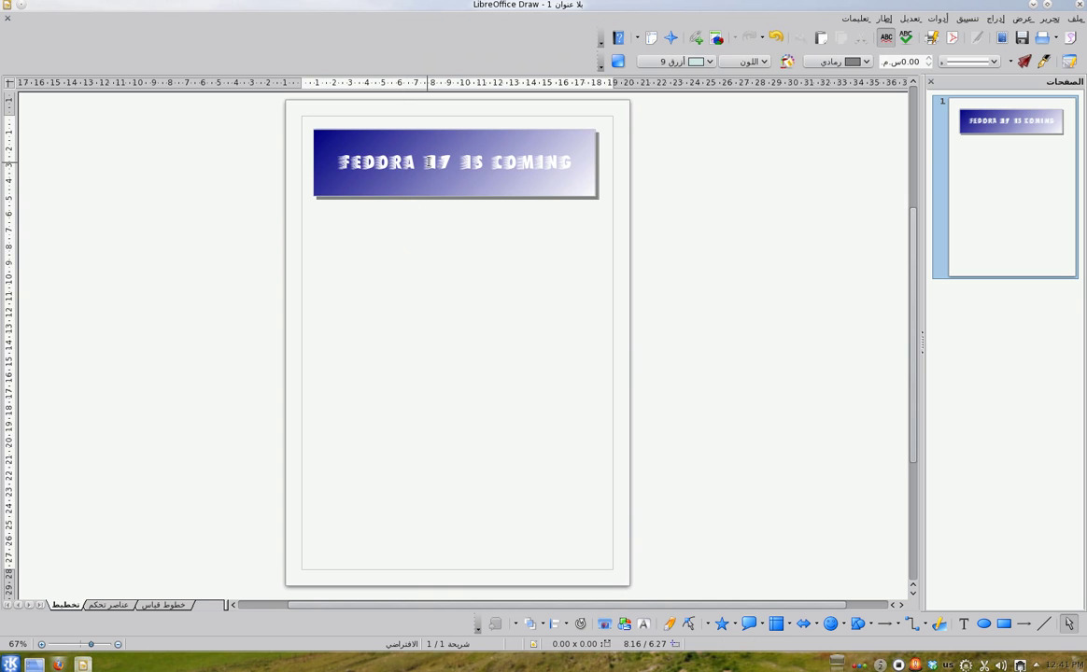
Try the banner's text at size 32 and reduce it back to 28
click(424, 164)
key(ctrl+a)
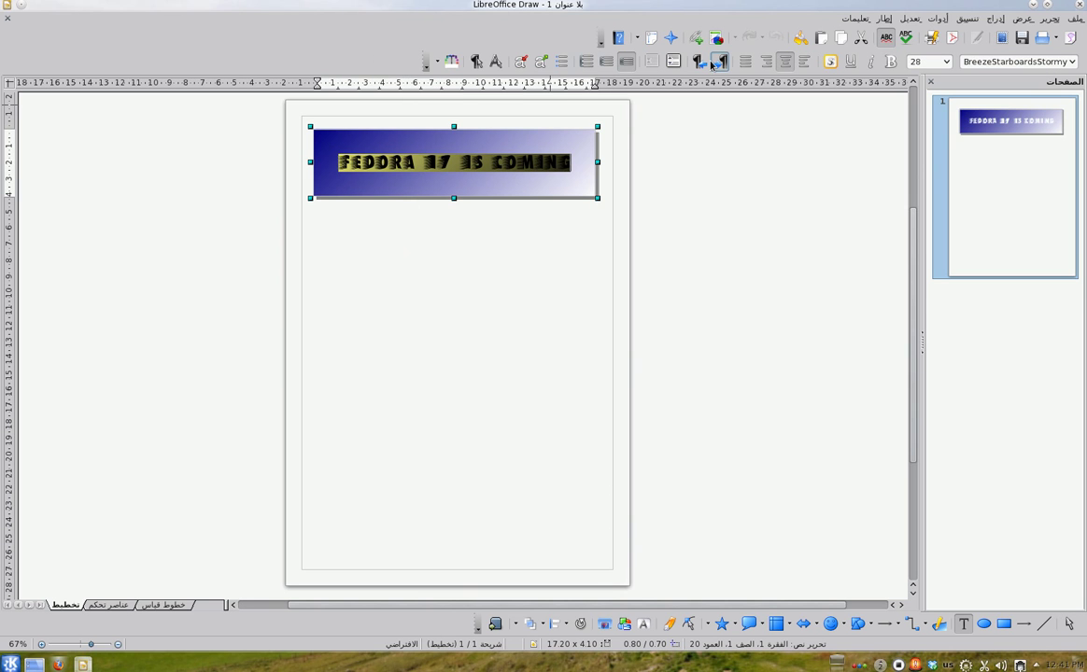
click(544, 62)
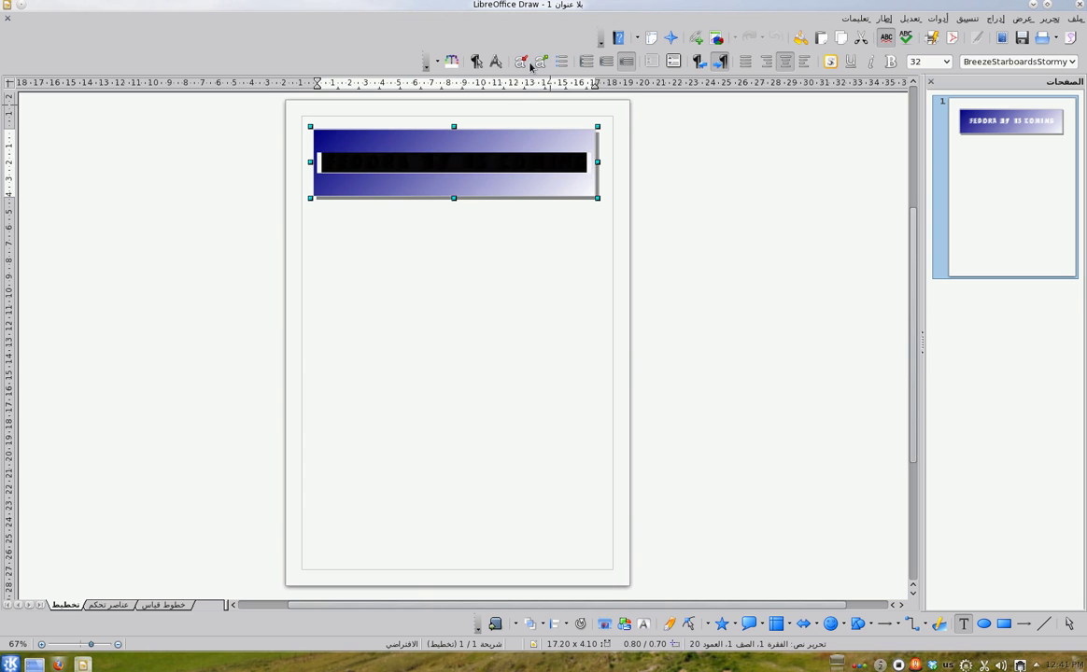
click(520, 62)
click(469, 149)
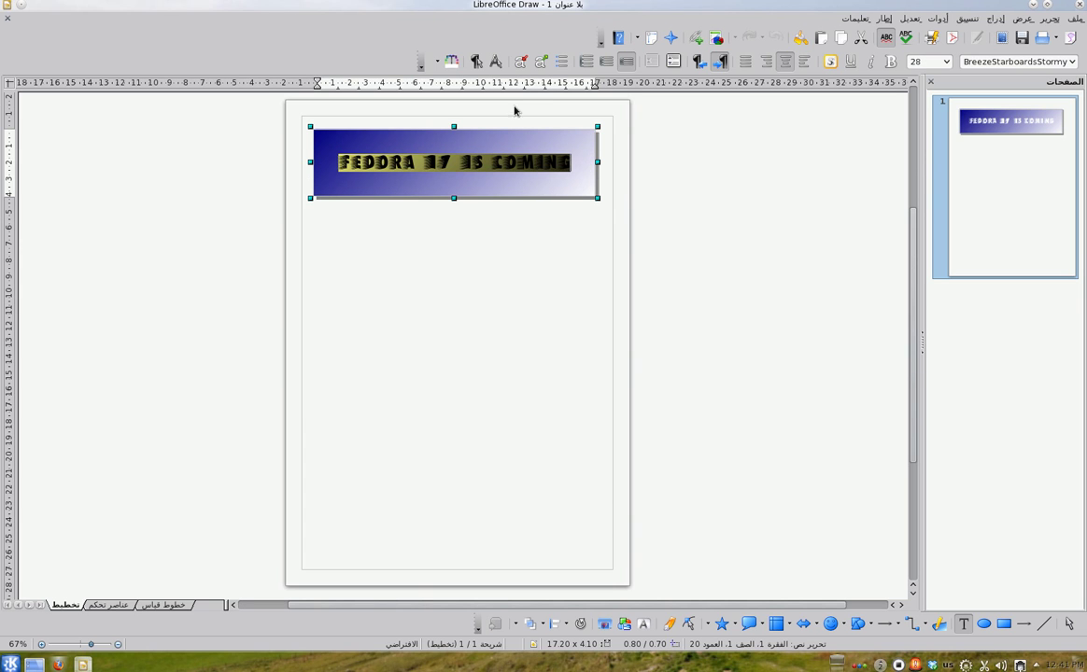
Apply the shadow effect to the banner's entire text line
click(894, 65)
click(892, 64)
click(872, 67)
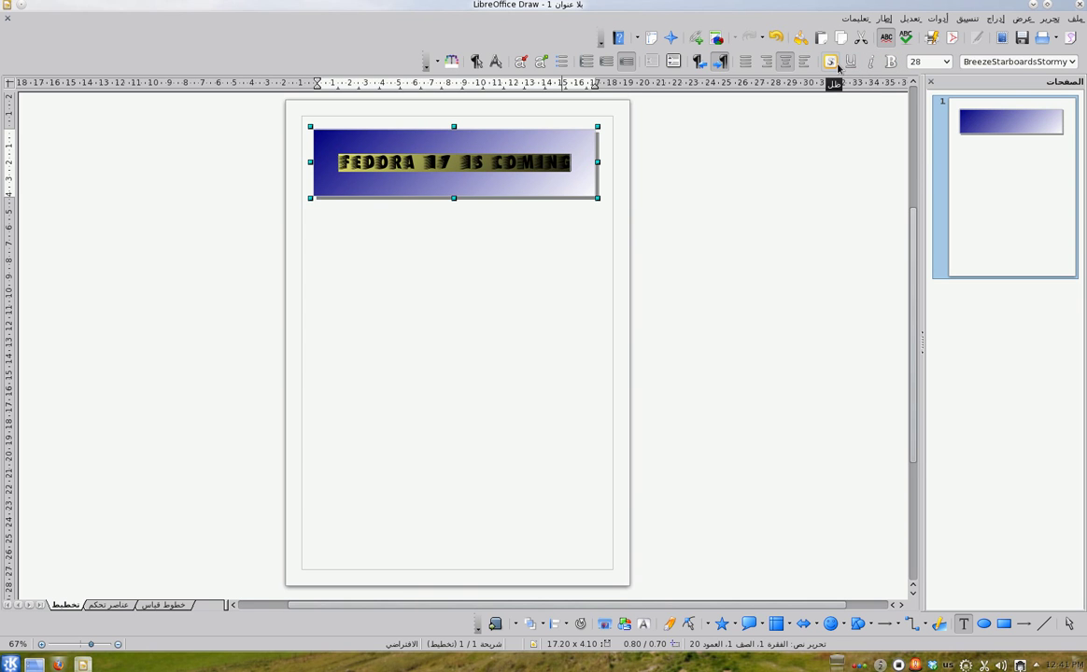
click(837, 65)
key(Escape)
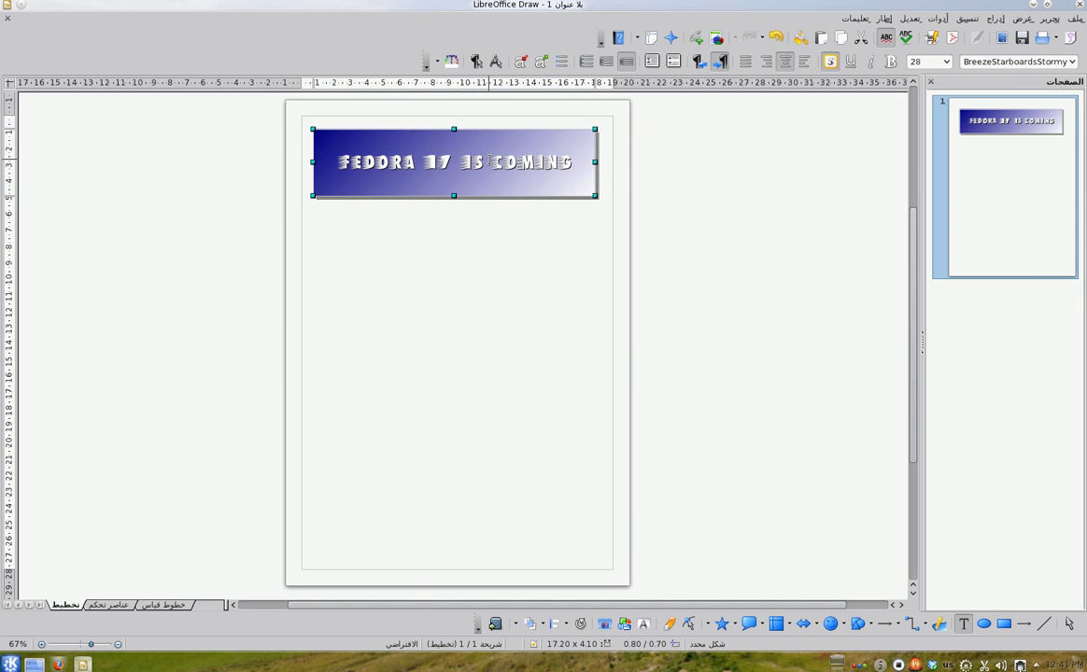
triple_click(486, 160)
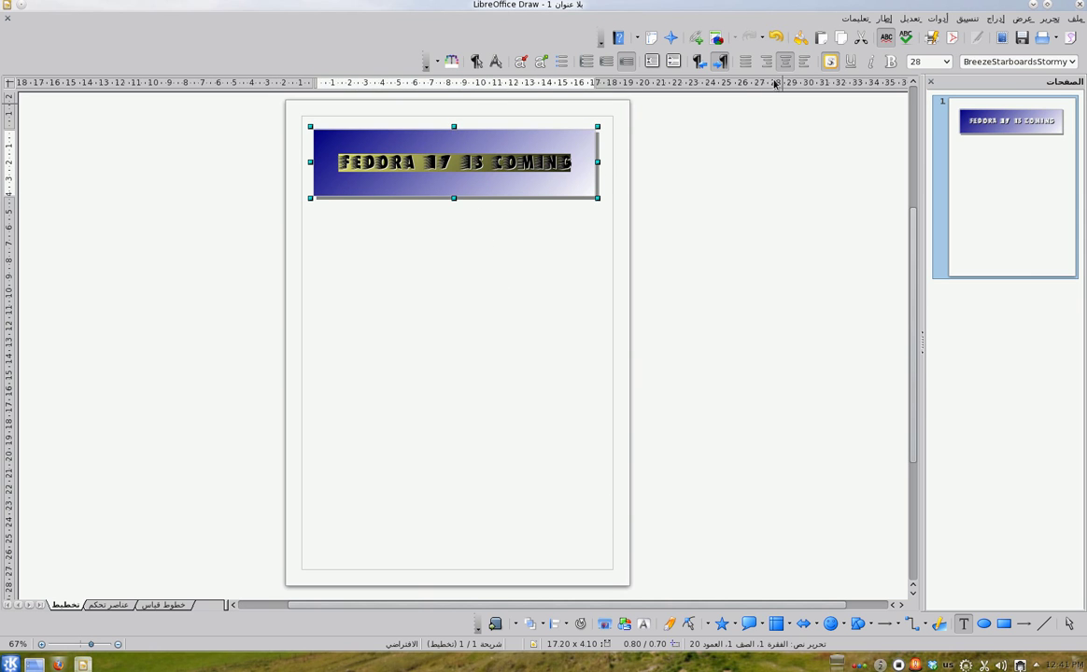
key(Escape)
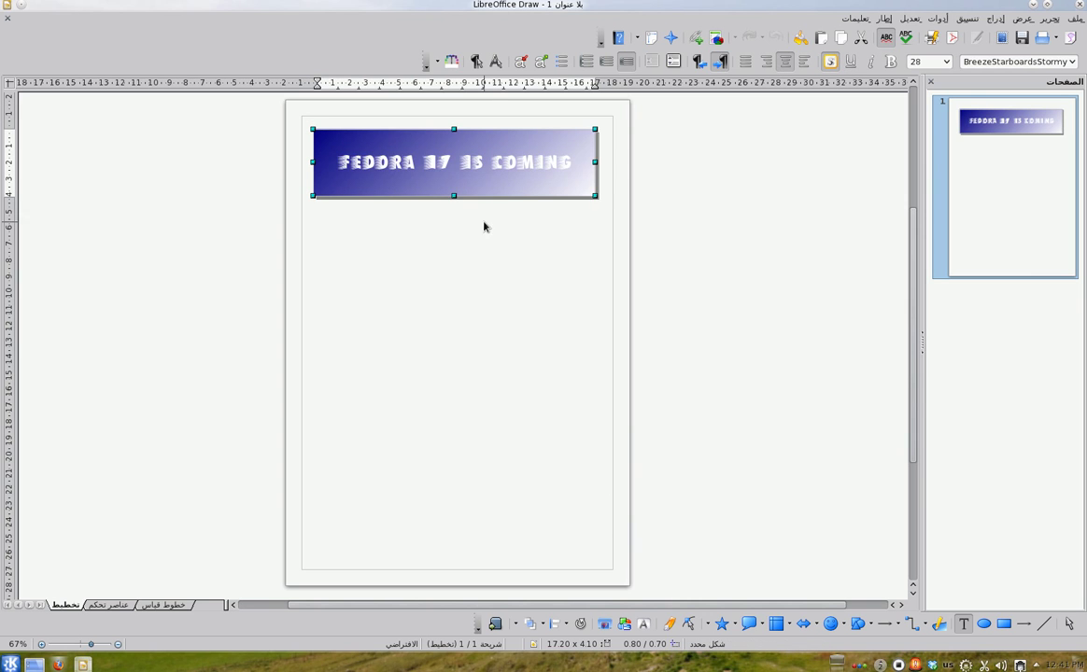
triple_click(445, 166)
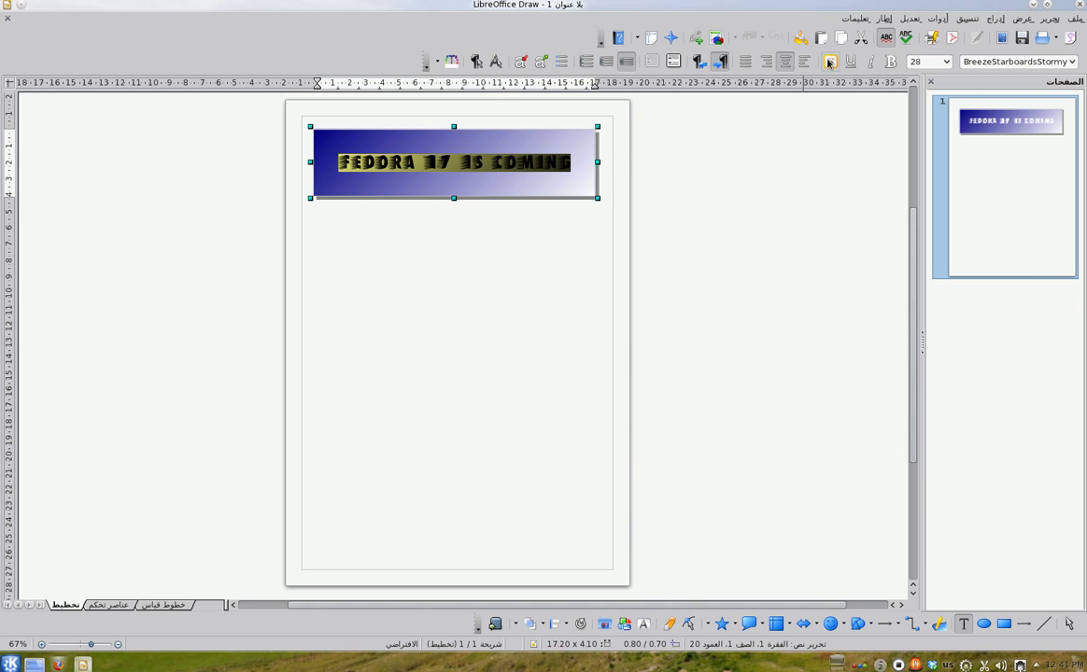
click(523, 220)
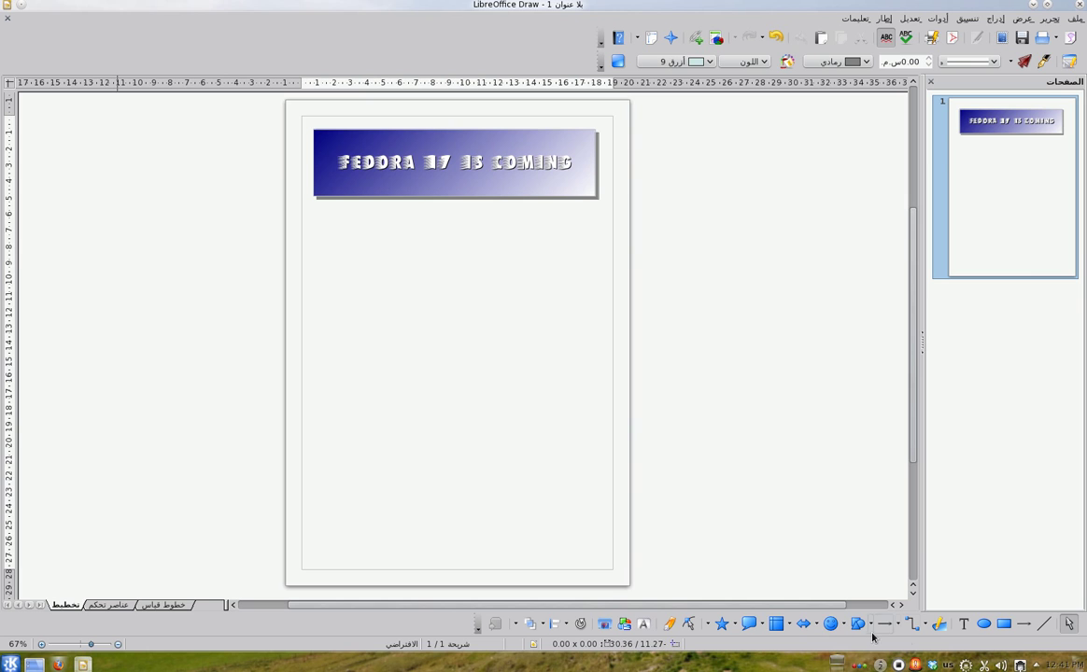
Draw a horizontal scroll shape about 11.1 × 2.5 cm near the page's lower left corner
click(733, 629)
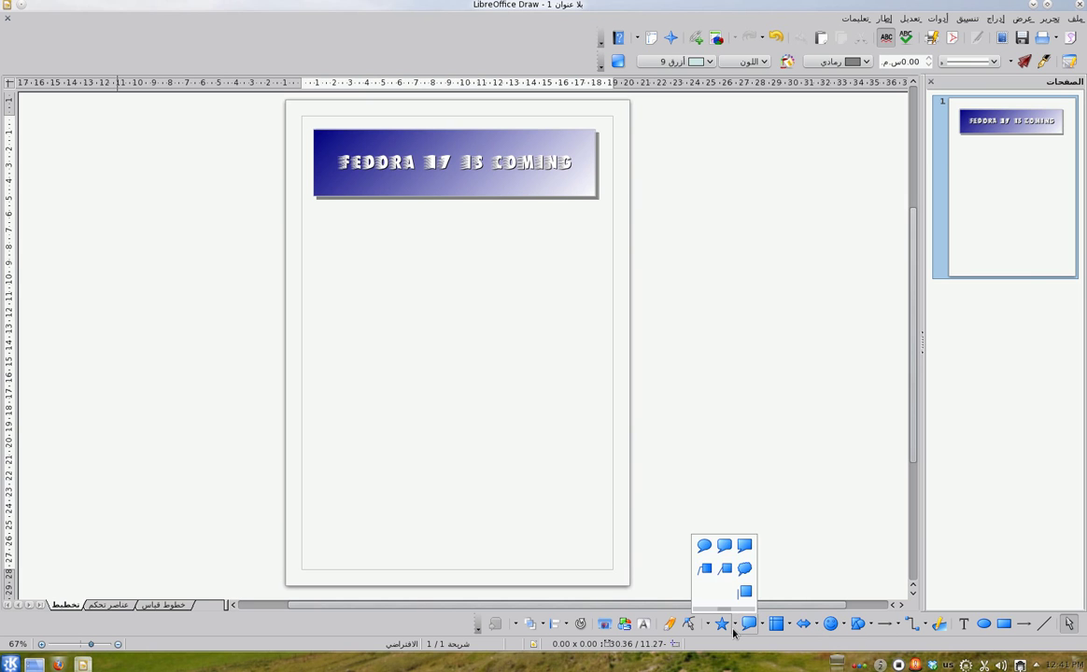
click(707, 626)
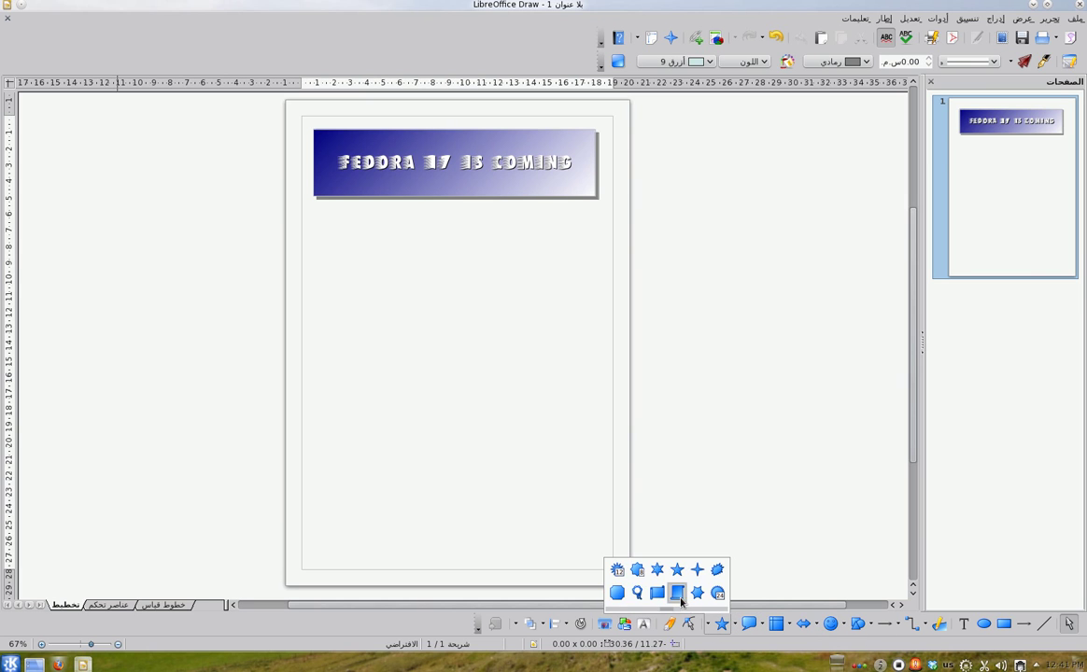
click(654, 589)
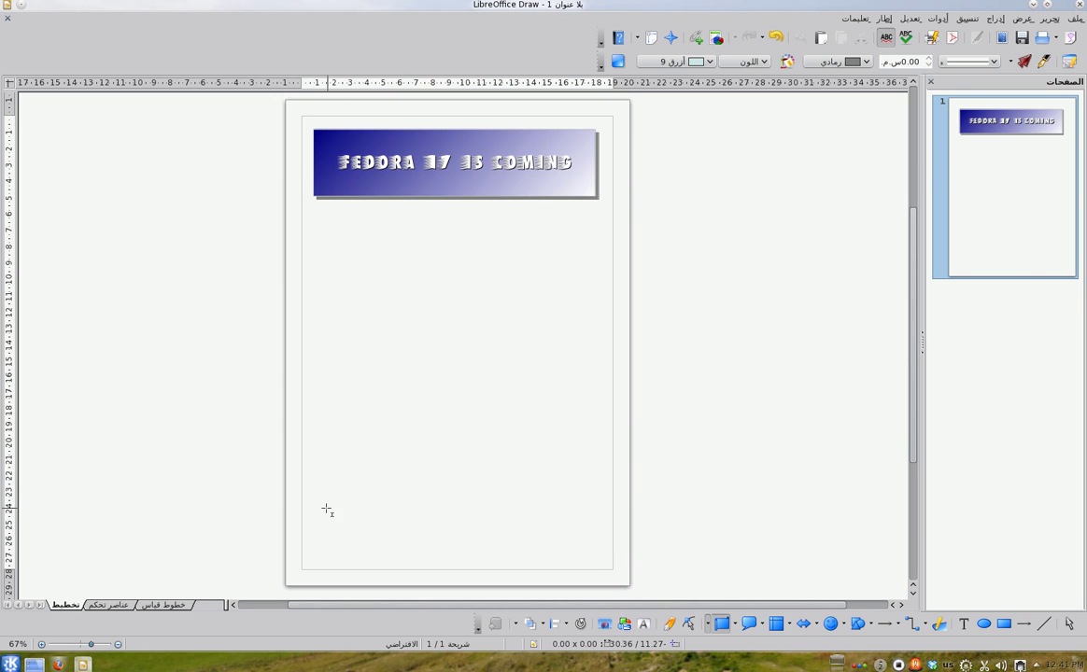
mouse_move(317, 524)
mouse_down()
mouse_move(506, 529)
mouse_move(489, 564)
mouse_up()
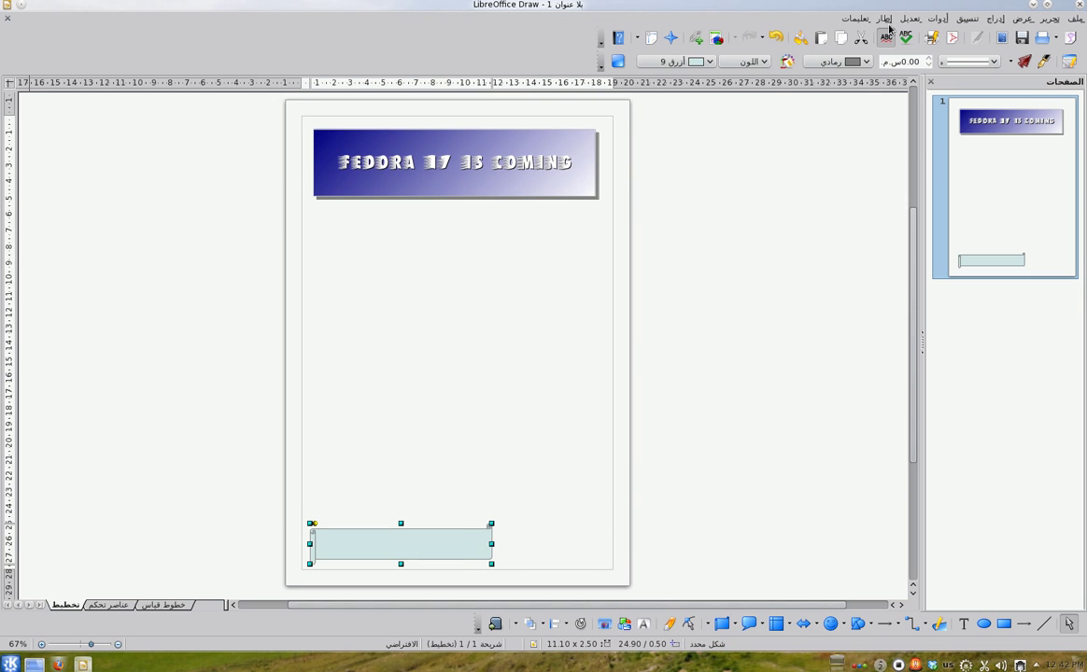
Fill the scroll shape with the ellipsoid blue-grey/light-blue colour gradient
click(851, 63)
click(744, 63)
click(744, 63)
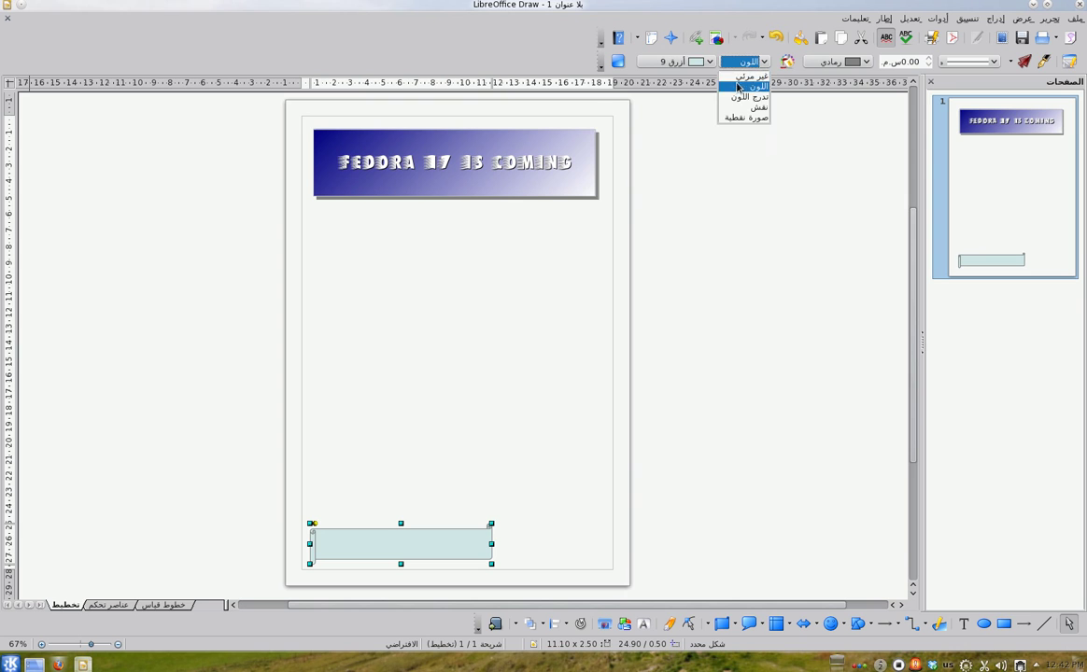
click(747, 96)
click(699, 61)
scroll(700, 99, down, 3)
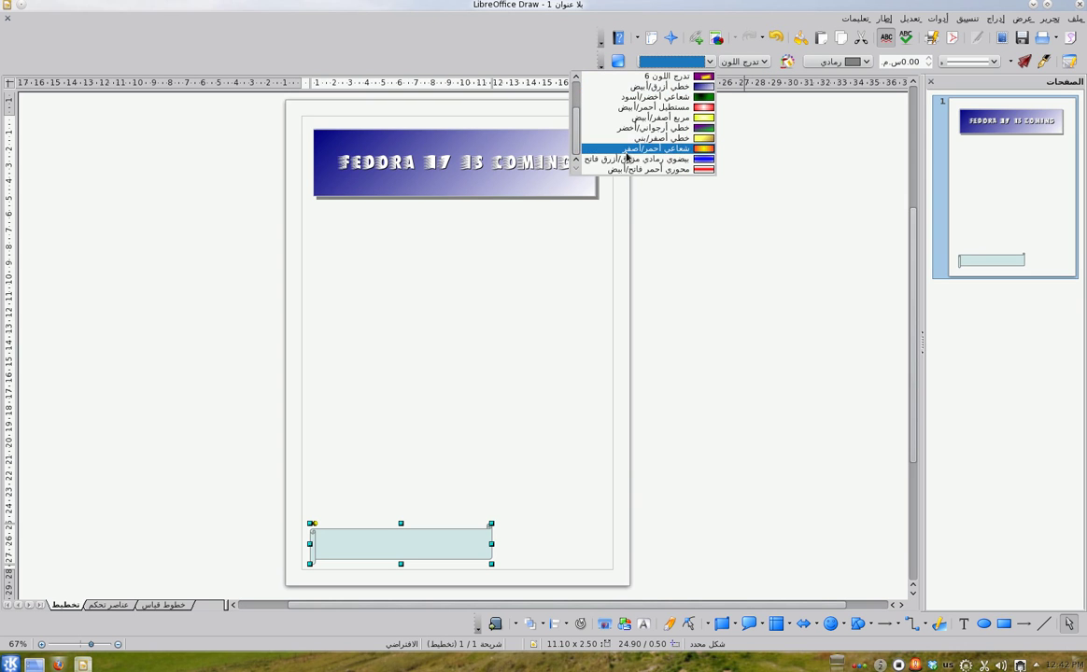
click(629, 162)
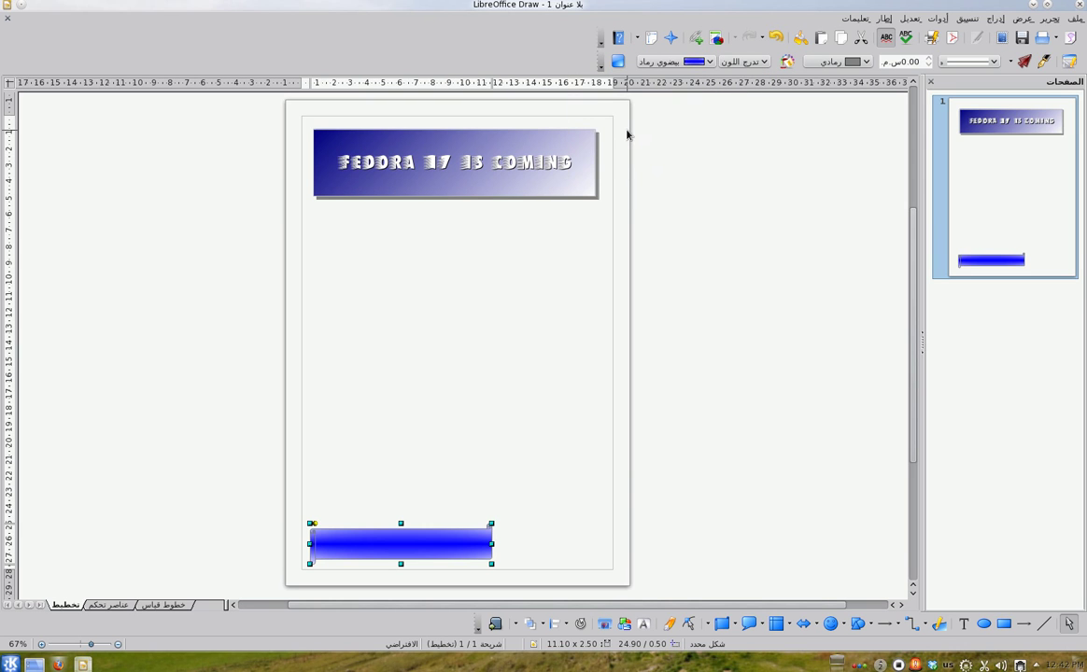
Try light red for the scroll shape's outline and settle on white
click(862, 62)
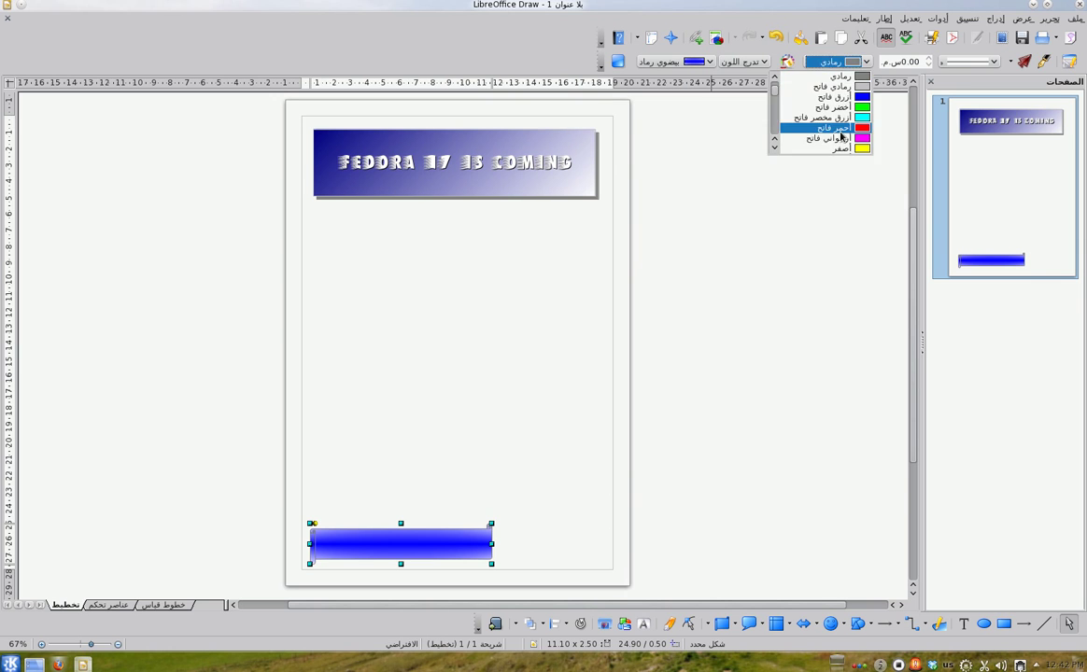
click(839, 136)
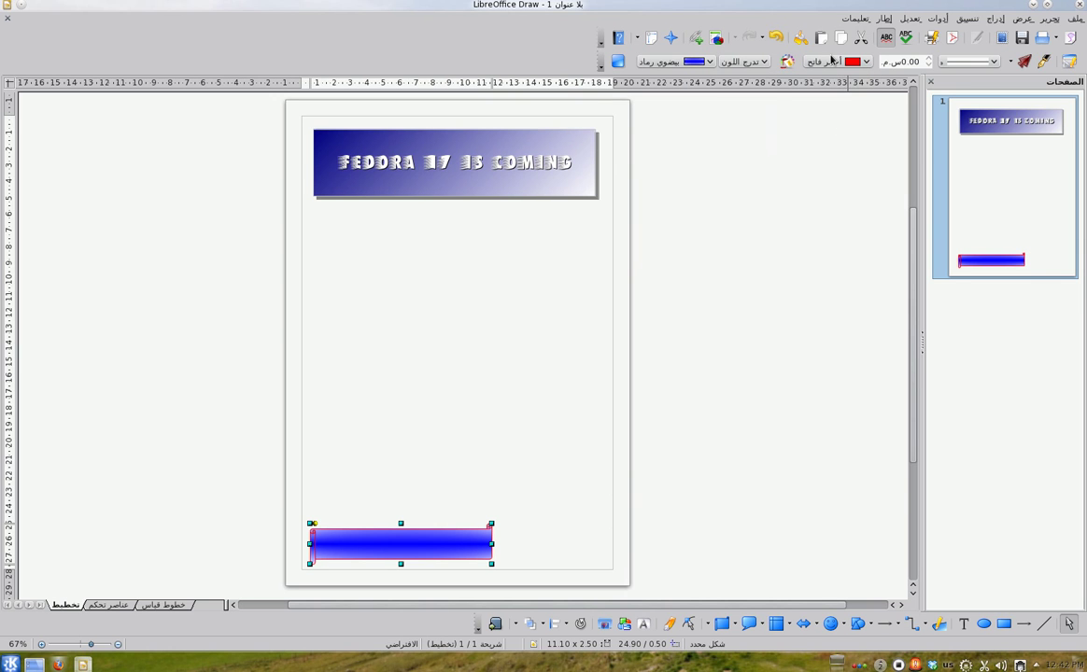
click(830, 59)
click(830, 110)
key(Down)
key(Down)
key(Down)
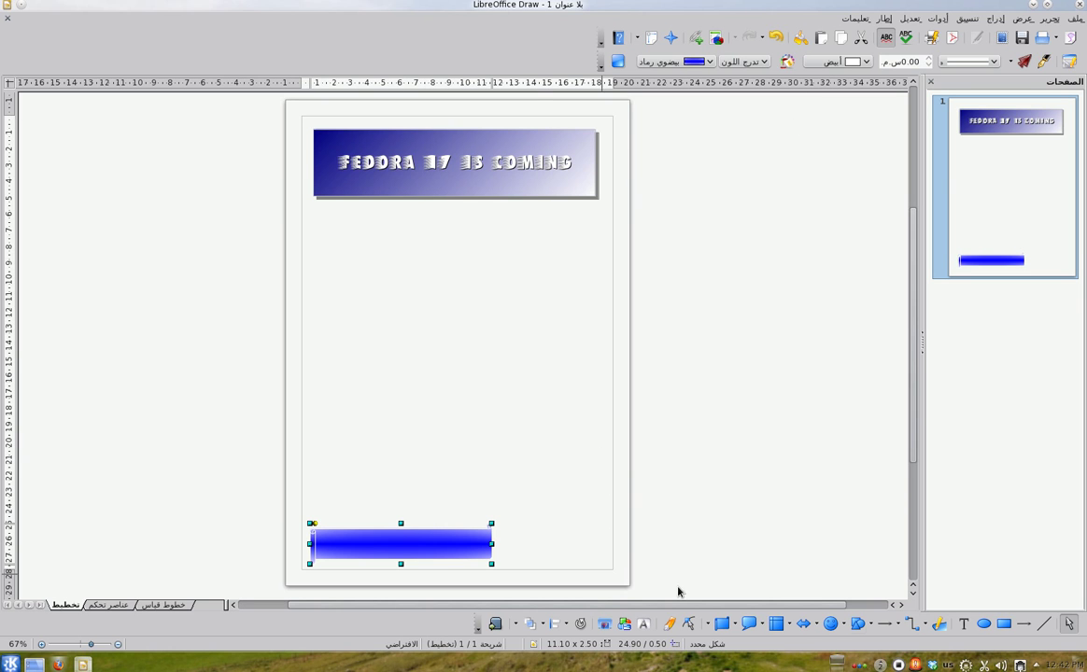
Add an author line inside the scroll shape, starting with "تأليف :" and followed by the author's name
click(962, 626)
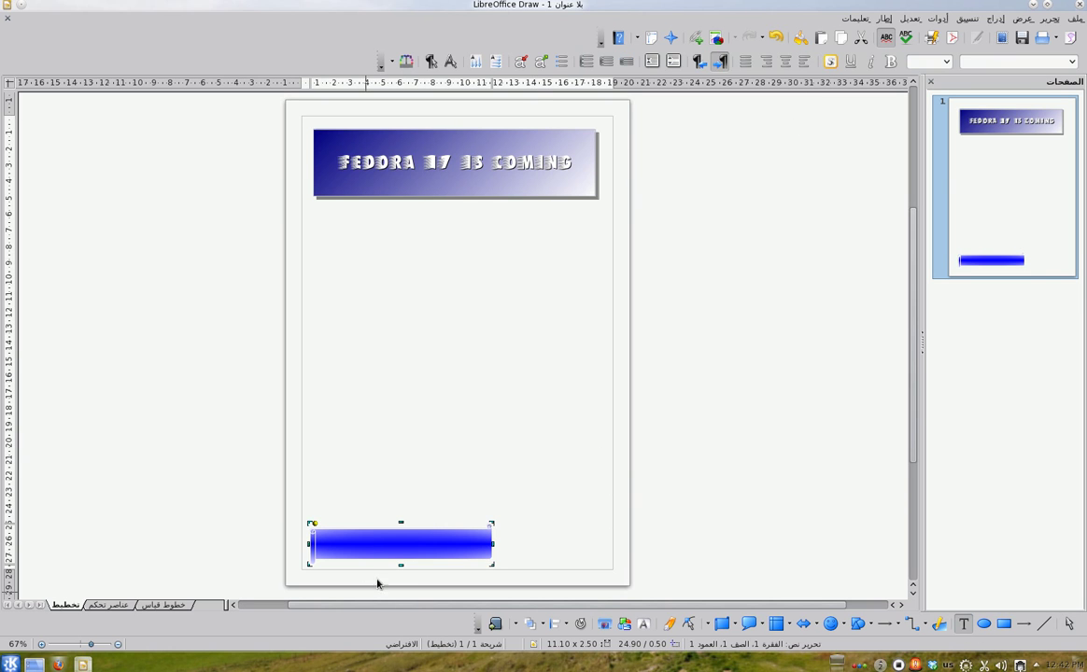
click(410, 569)
text(j)
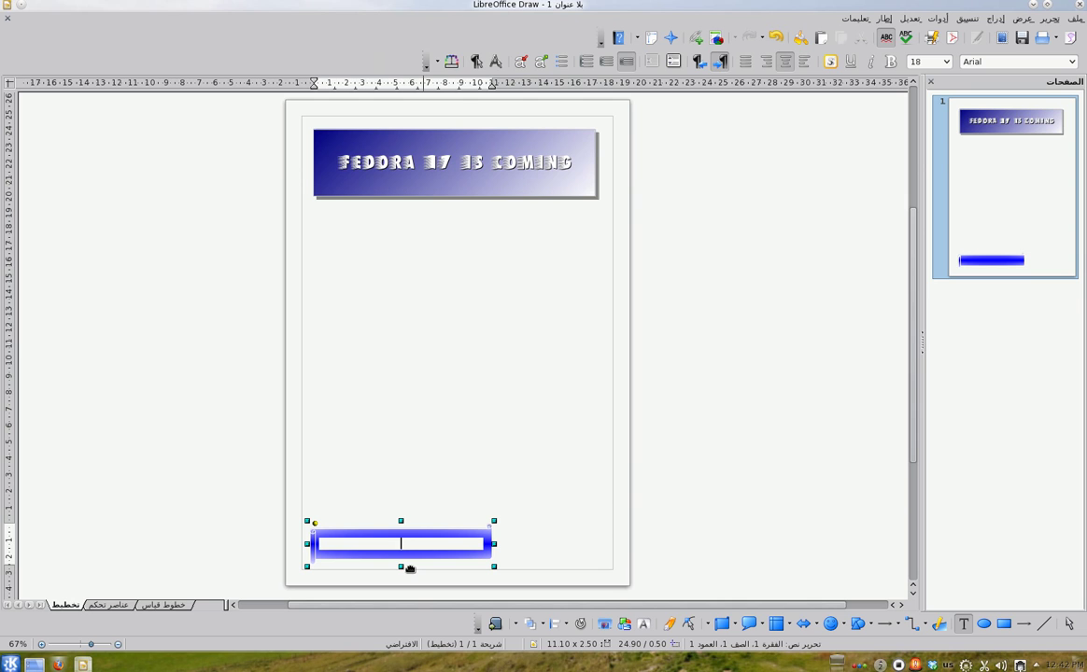
text(ب)
text(:)
text( فلان الفلاني)
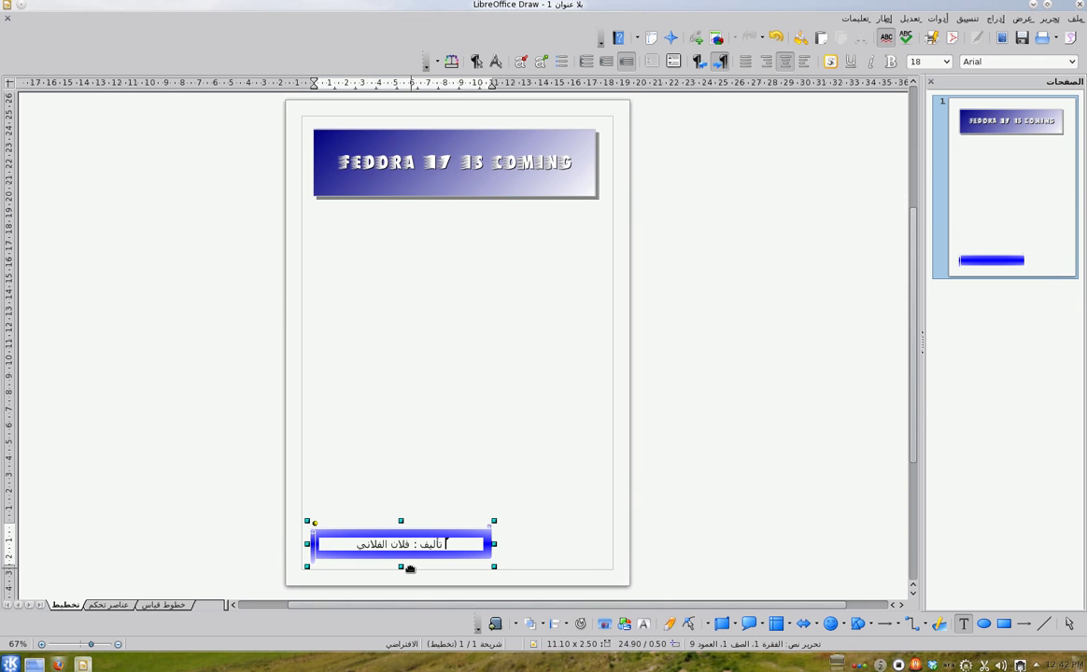
text( او عبدالمجيب)
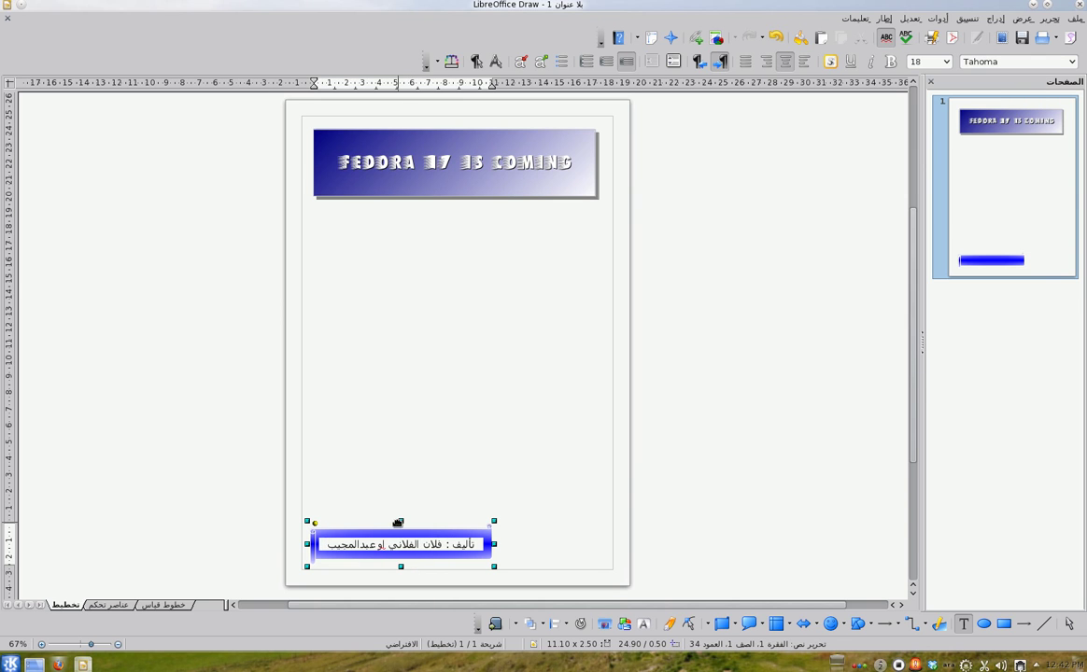
Format the scroll's entire author line in white with the Traditional Arabic font
click(398, 541)
triple_click(405, 543)
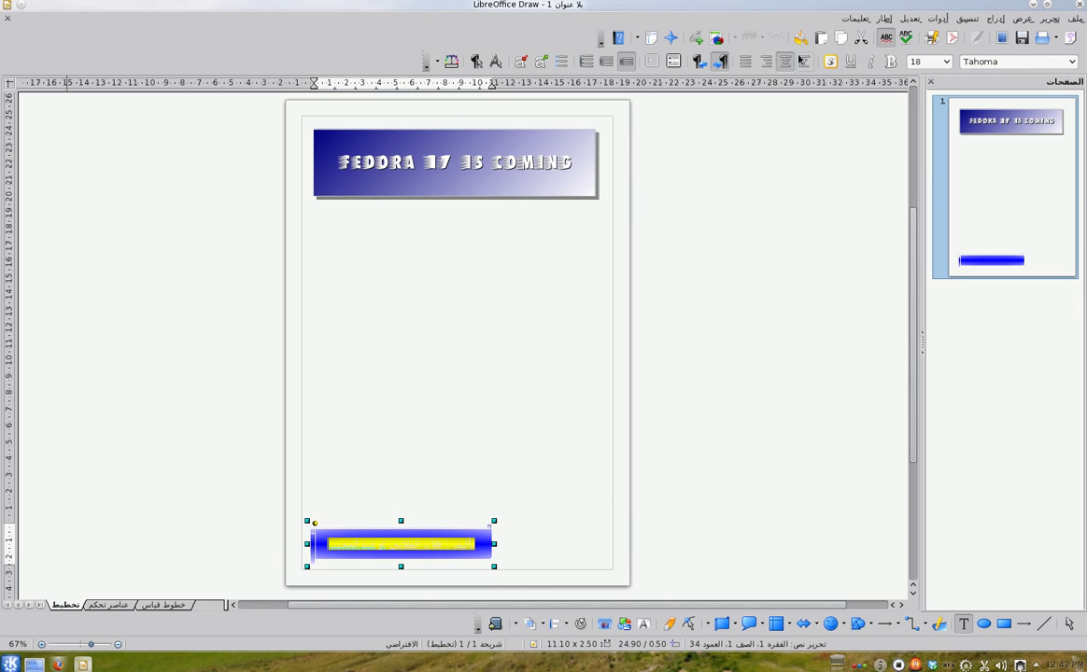
click(437, 63)
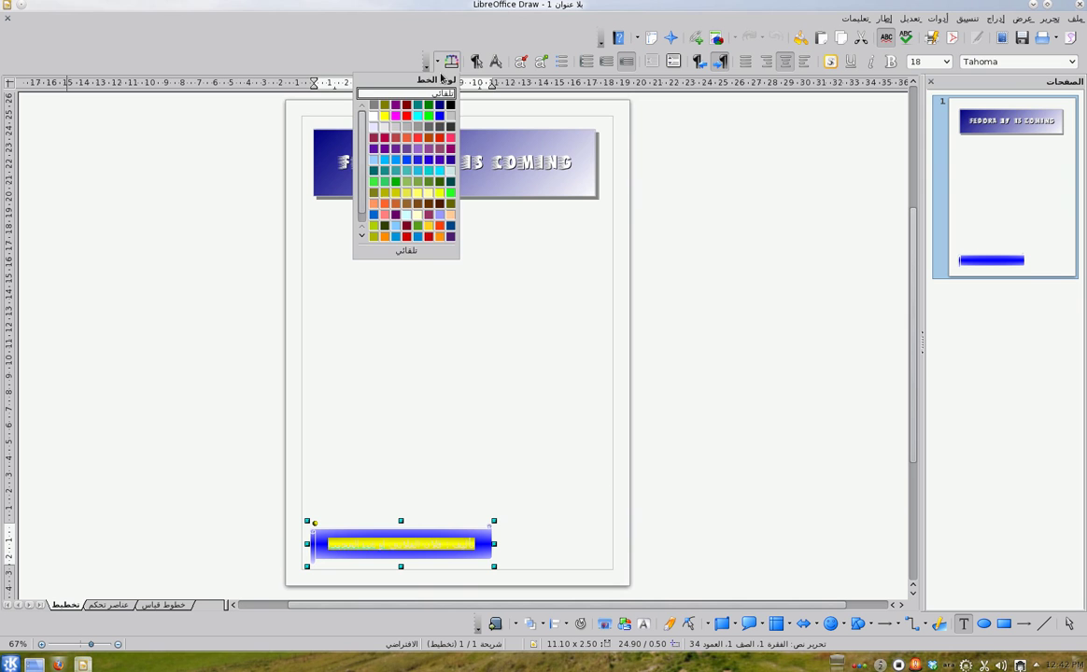
click(396, 119)
click(1015, 61)
click(1072, 62)
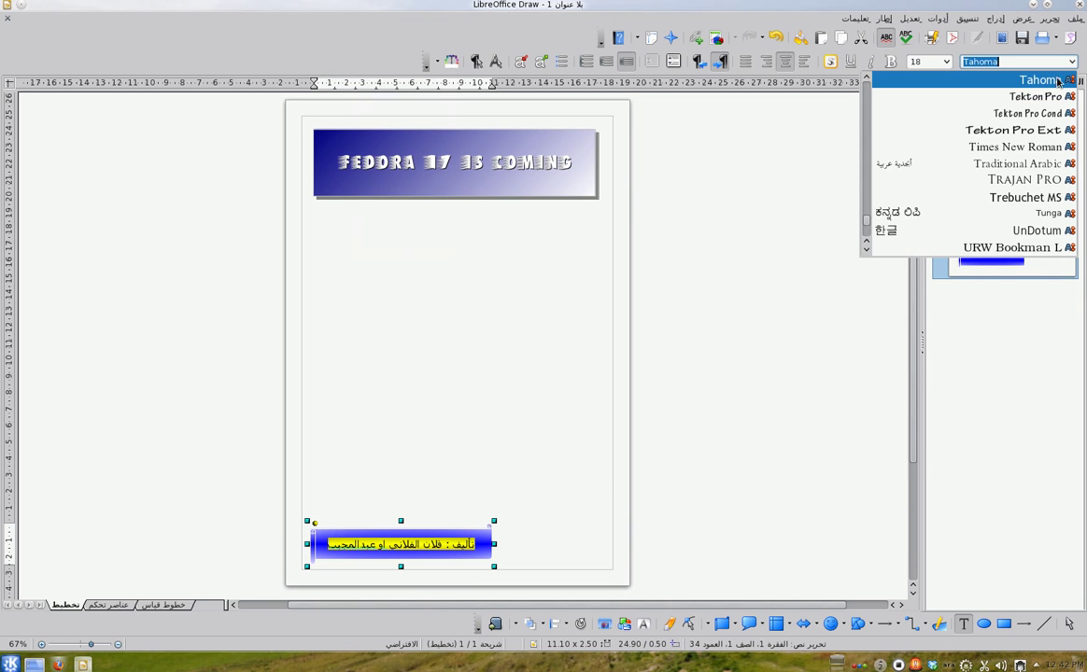
click(997, 163)
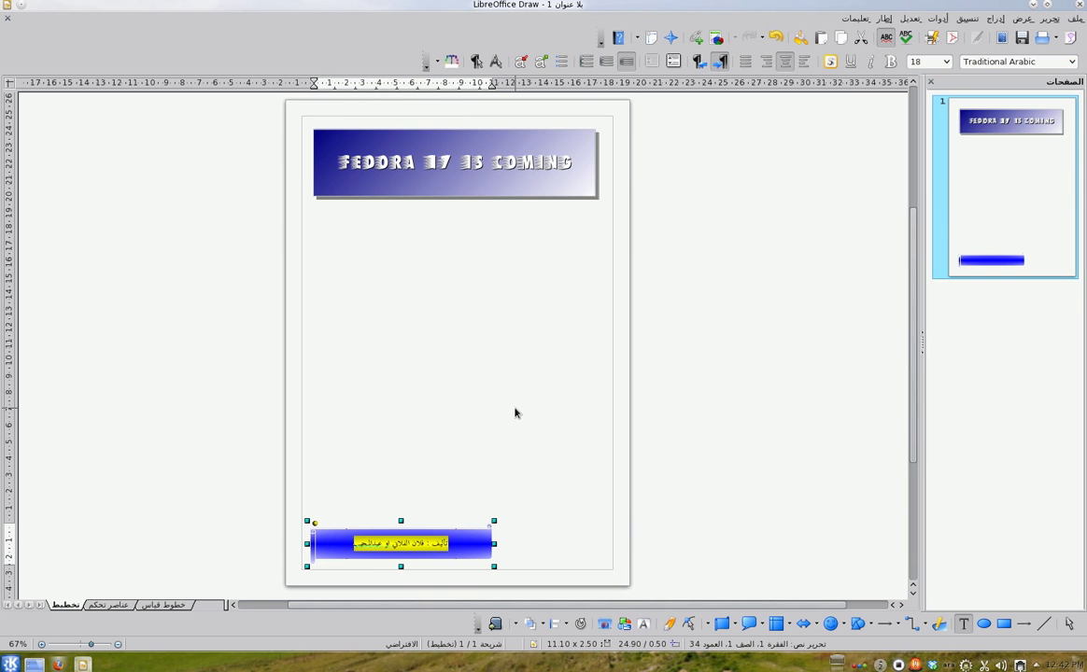
Set the scroll's author line to size 26 and deselect the shape
click(422, 542)
click(446, 555)
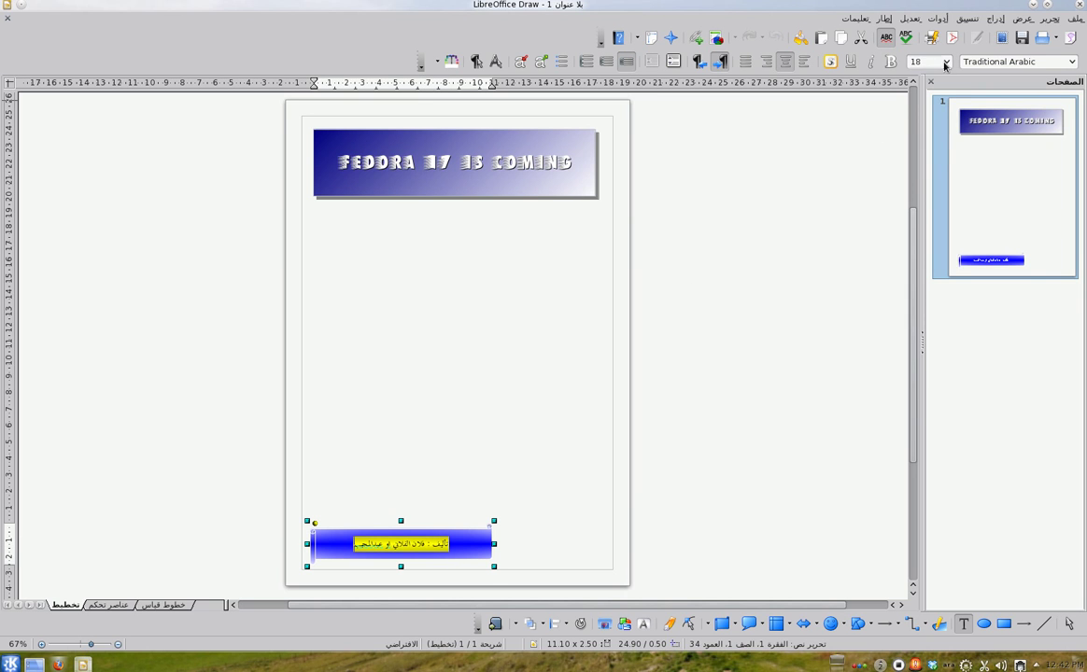
click(946, 62)
click(943, 159)
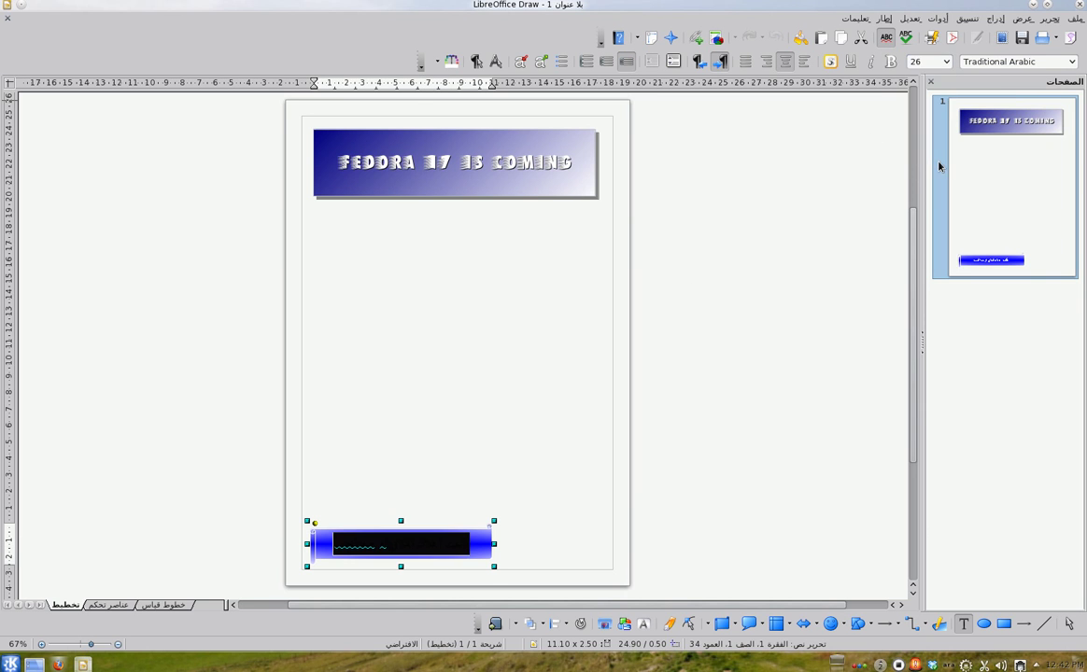
click(530, 346)
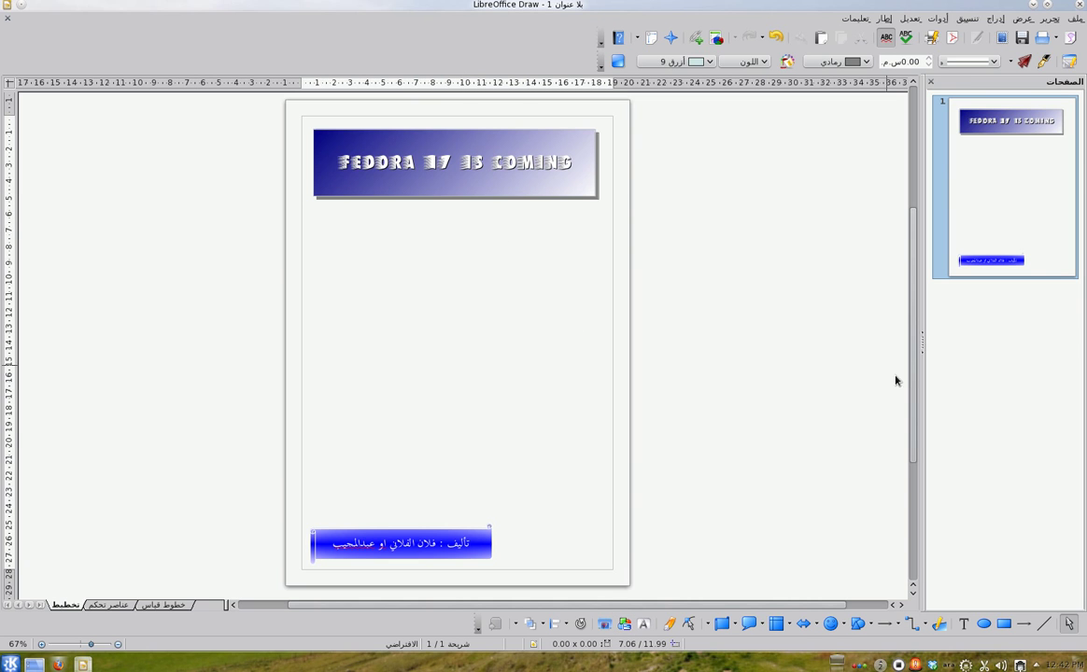
Place a text box below the banner's right end and set its text direction to right-to-left
click(963, 624)
click(564, 257)
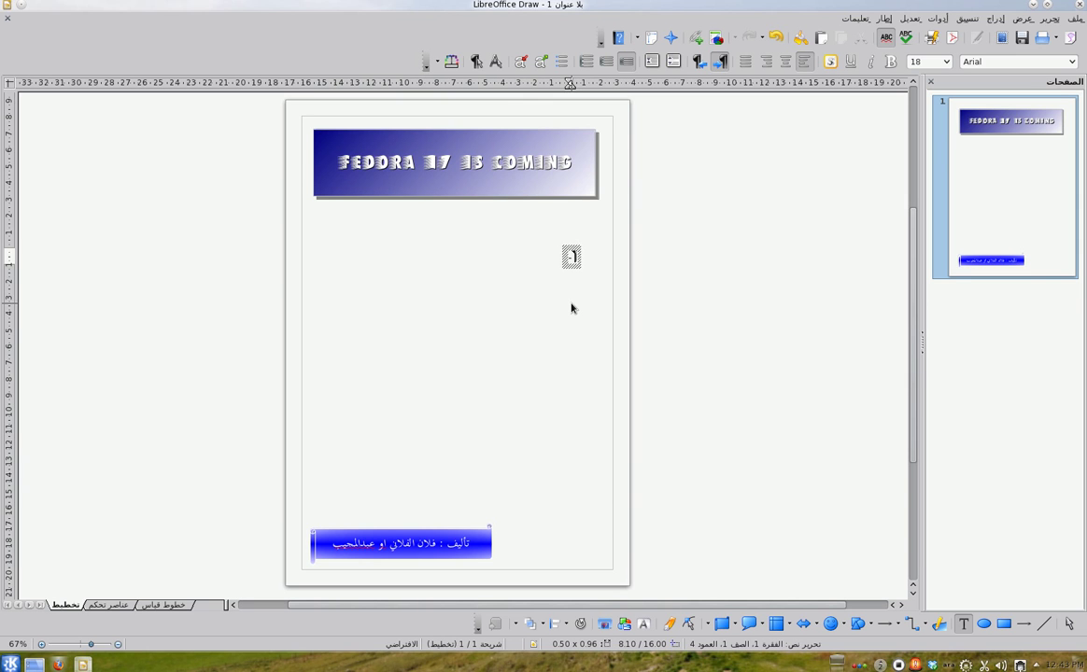
text(ل)
key(BackSpace)
key(alt+shift)
click(702, 63)
Enter "أفكار وتلمحيات حول توزيعة فيدورا 17 القادمة" in the text box below the banner
text(ال)
key(BackSpace)
key(BackSpace)
text(أفكار و)
key(BackSpace)
key(BackSpace)
key(BackSpace)
key(BackSpace)
key(BackSpace)
key(BackSpace)
text(فكار وتحلس)
key(BackSpace)
key(BackSpace)
key(BackSpace)
key(BackSpace)
text(تلمحيات)
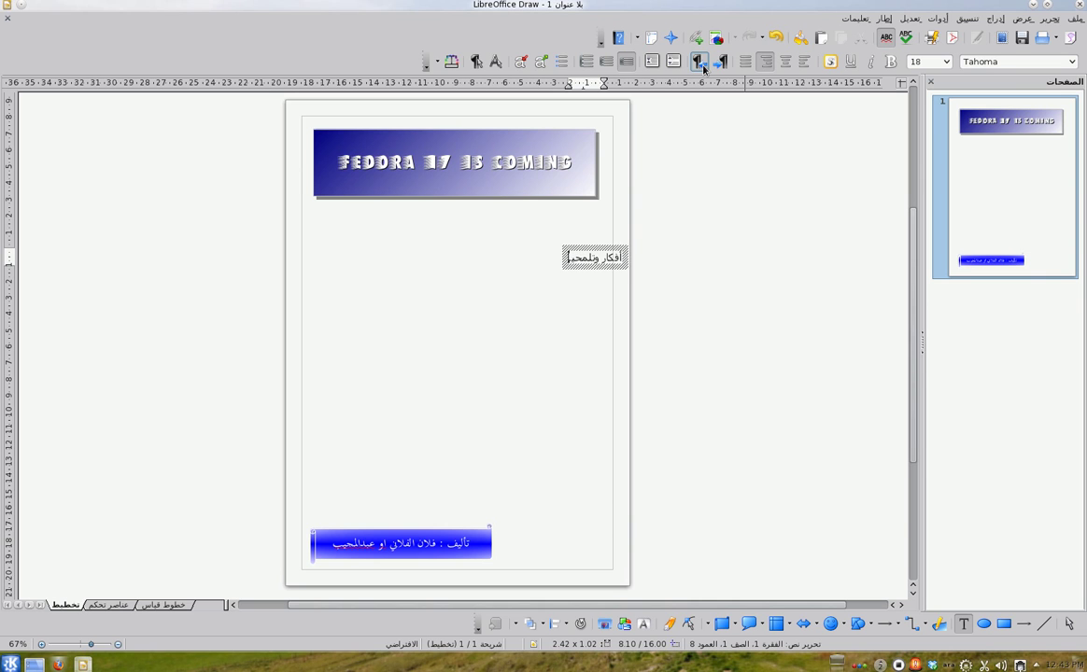
text( حول توزيعة ف)
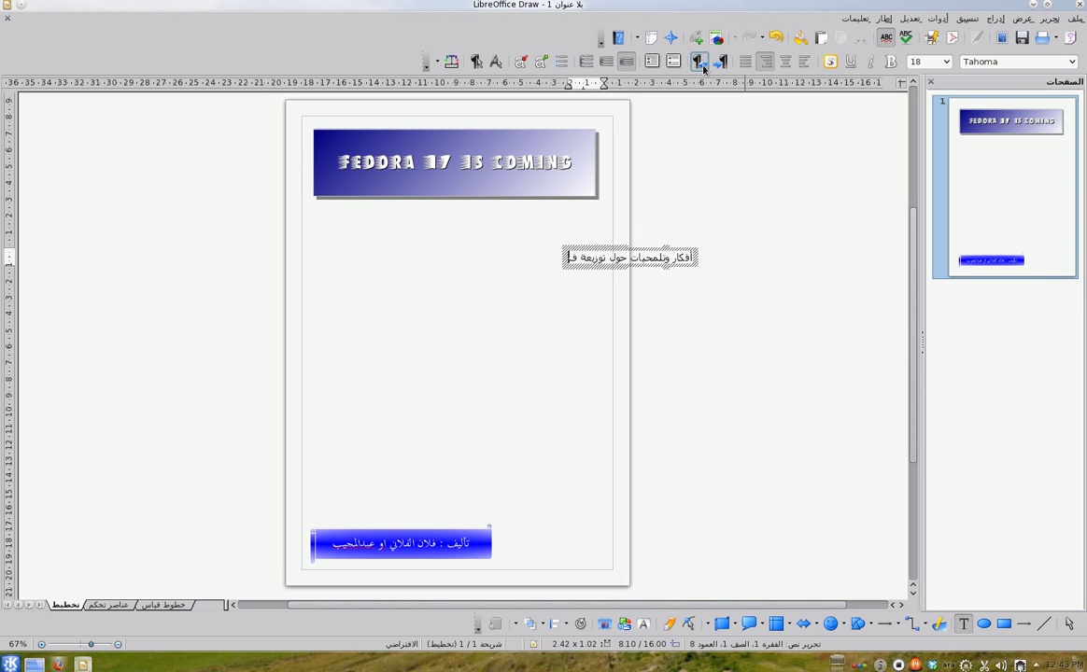
text(يدورا 17 القادمة)
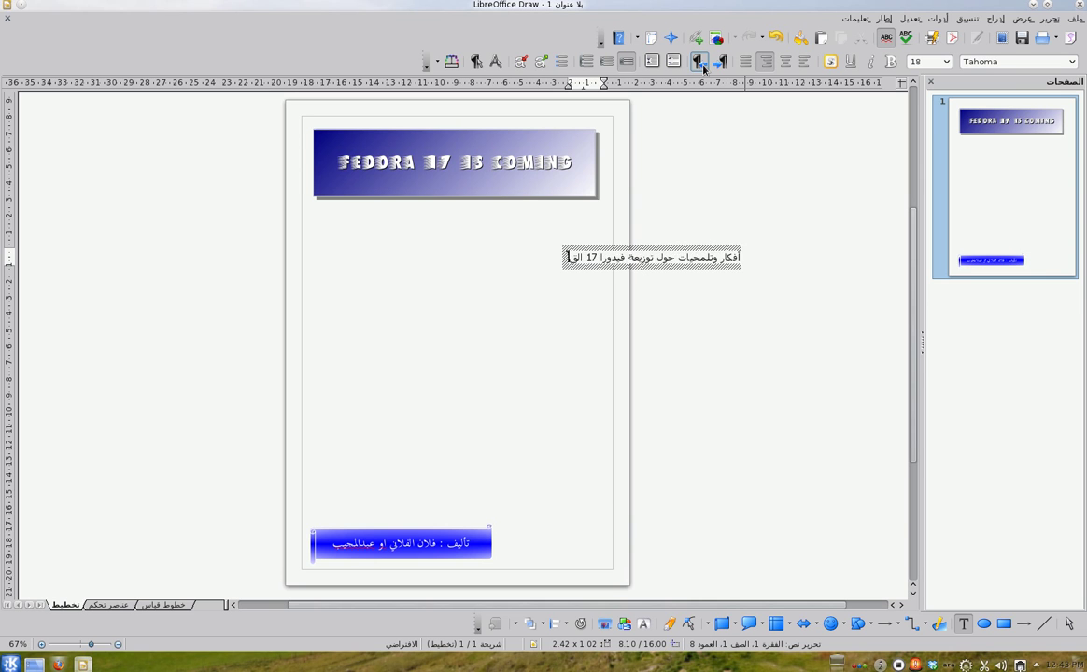
Finish the Arabic subtitle with right-to-left direction and move its text box fully onto the page below the banner
click(700, 63)
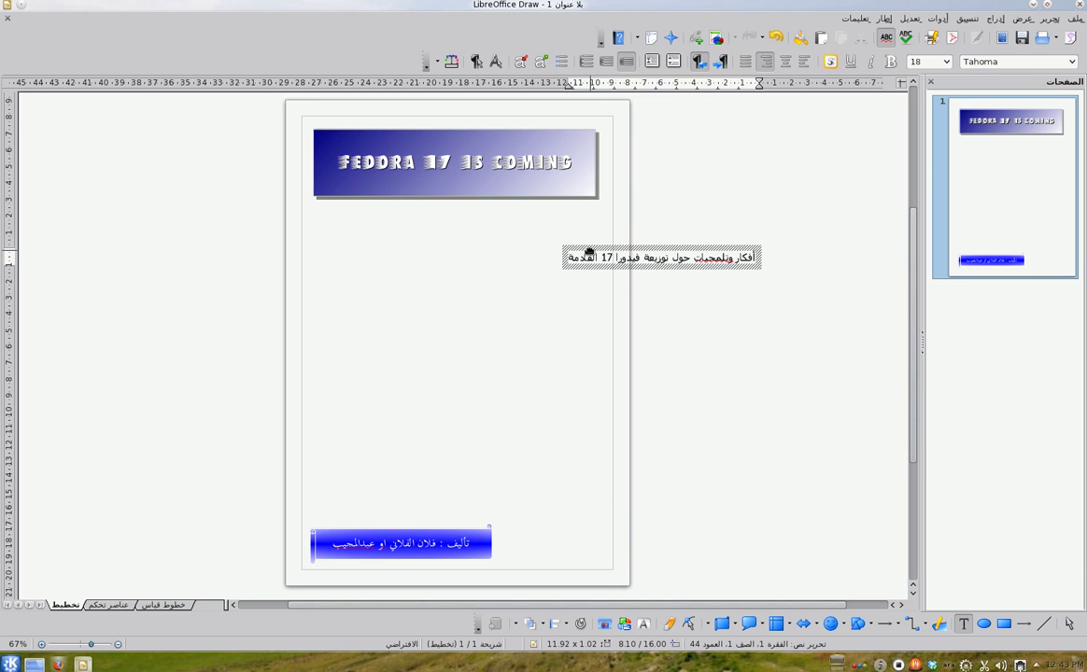
click(589, 248)
drag(440, 242, 390, 278)
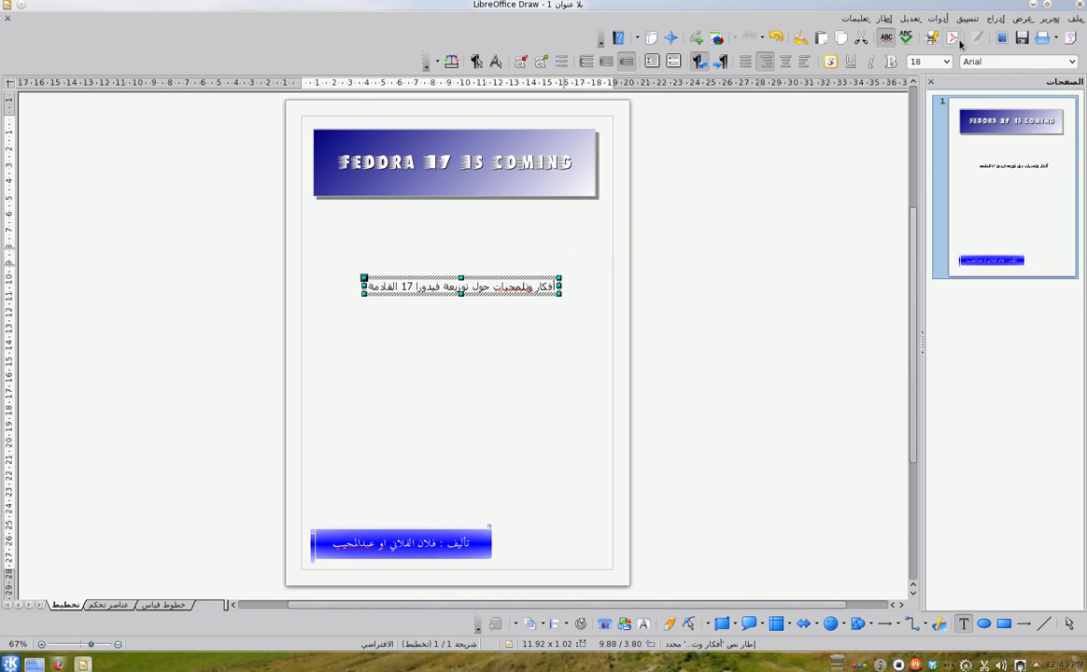
Try to apply the al-arabeh font to the entire Arabic subtitle
click(1072, 62)
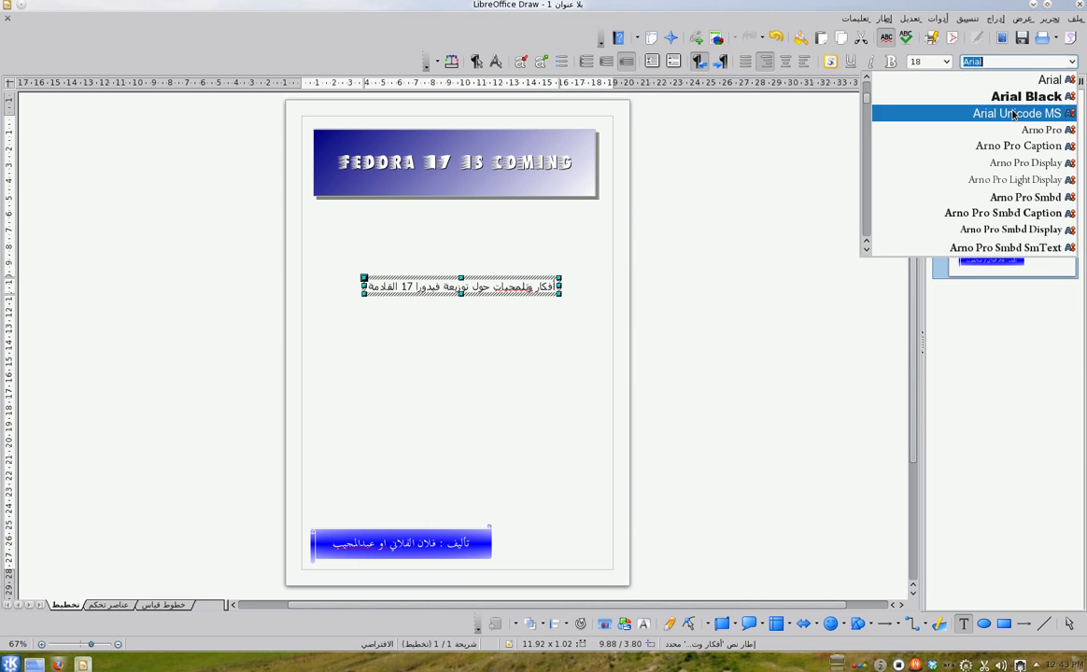
click(922, 97)
click(1072, 62)
scroll(985, 184, down, 2)
click(971, 214)
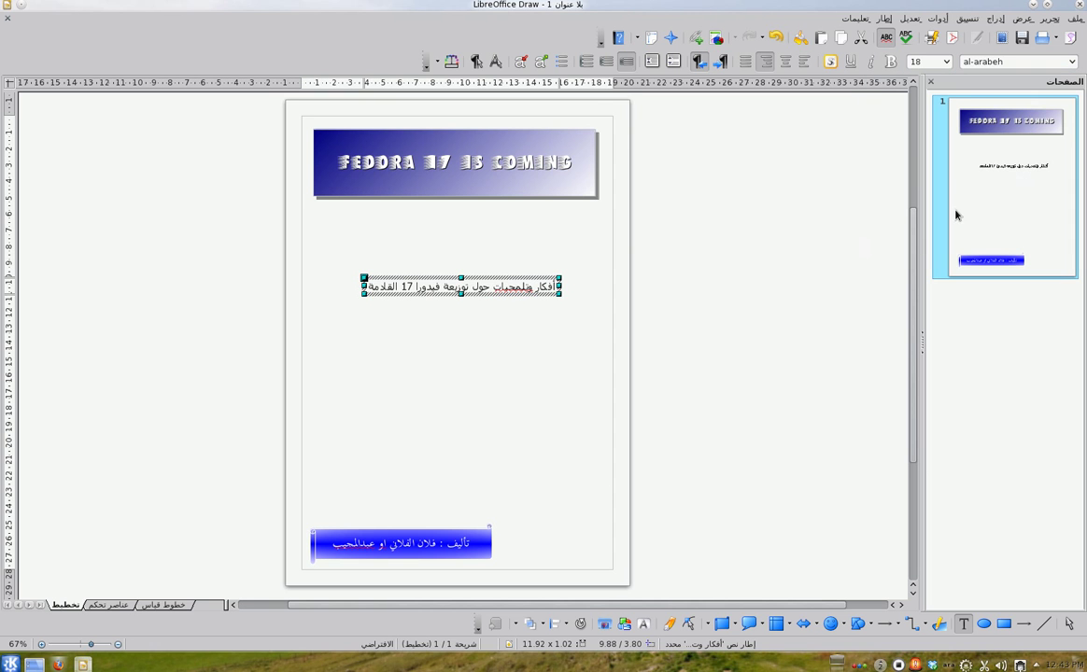
click(539, 285)
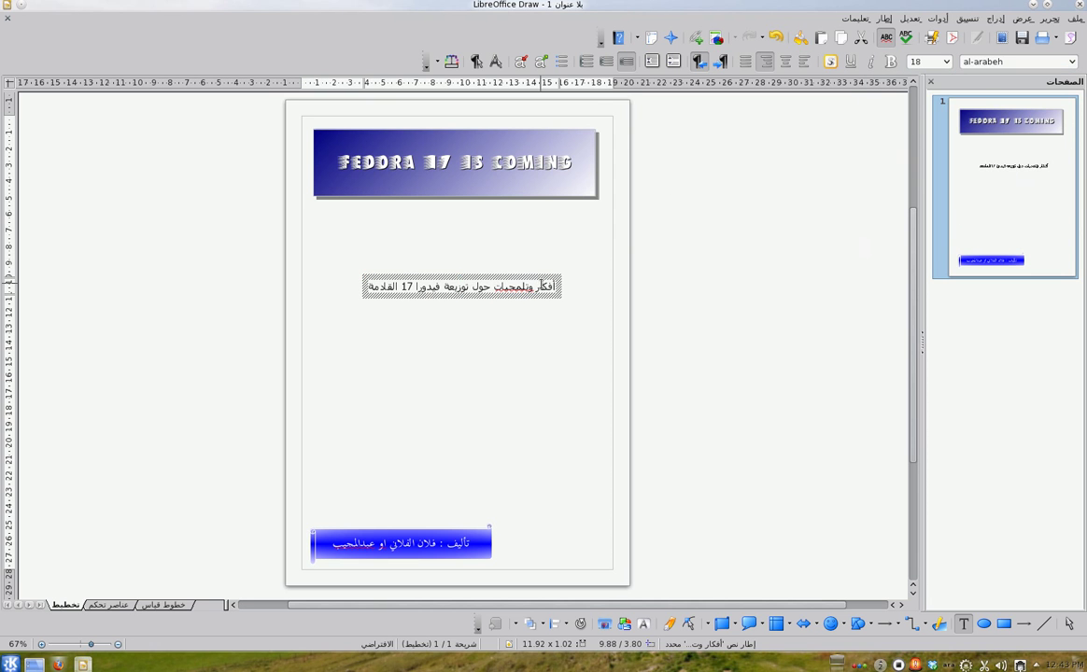
key(ctrl+a)
click(975, 62)
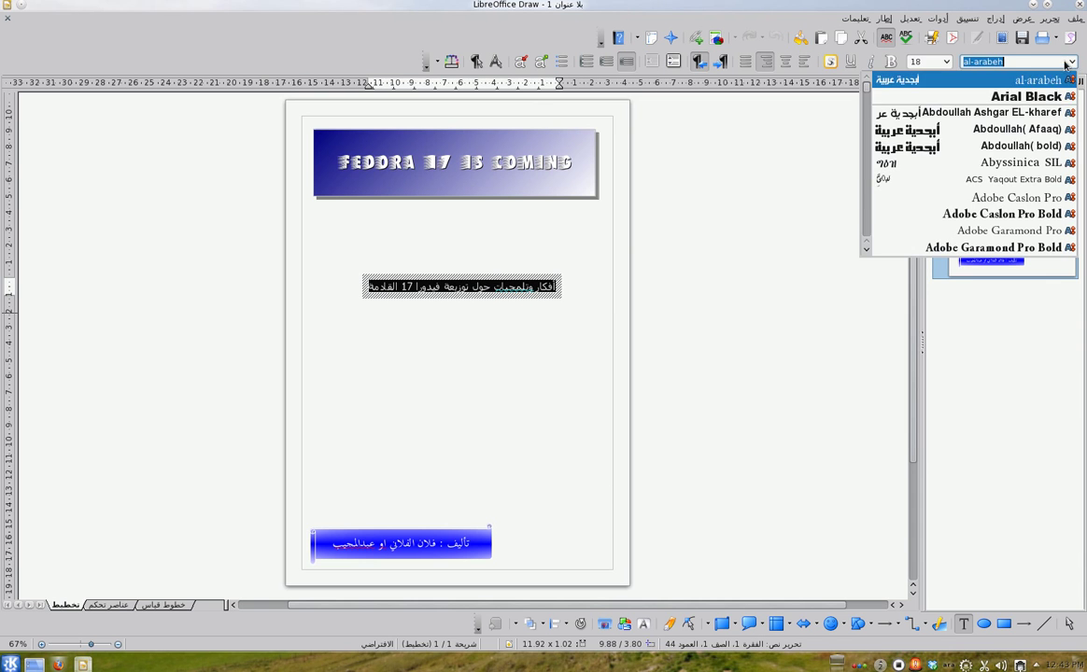
click(948, 82)
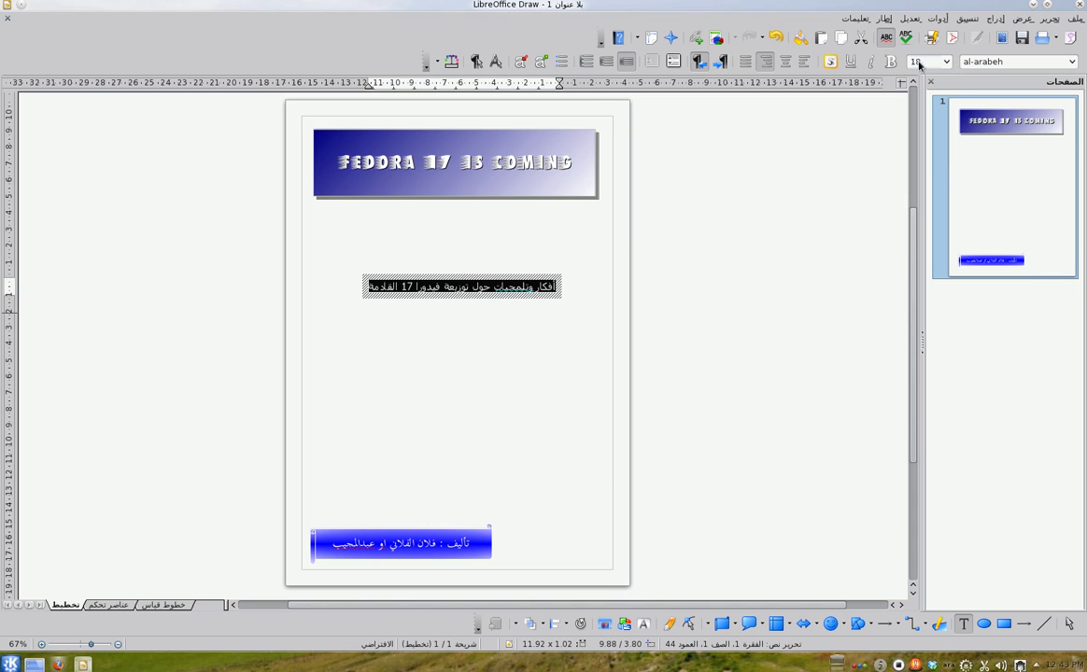
Set the Arabic subtitle's text size to 26 and choose the Abdoullah( bold) font for it
click(944, 61)
click(917, 161)
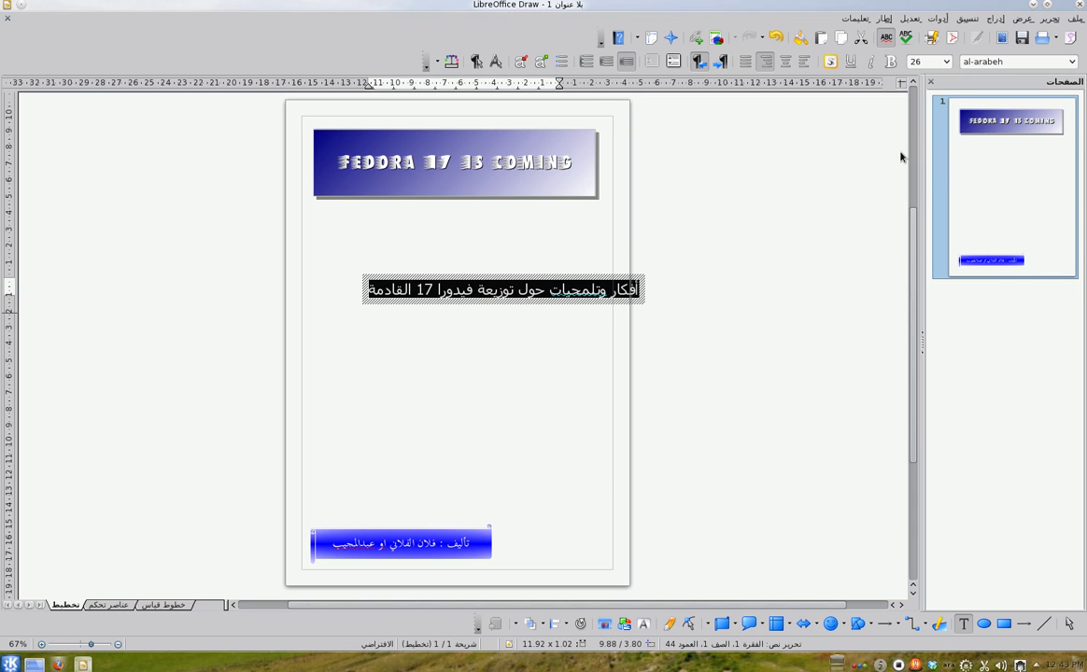
click(1075, 66)
click(986, 147)
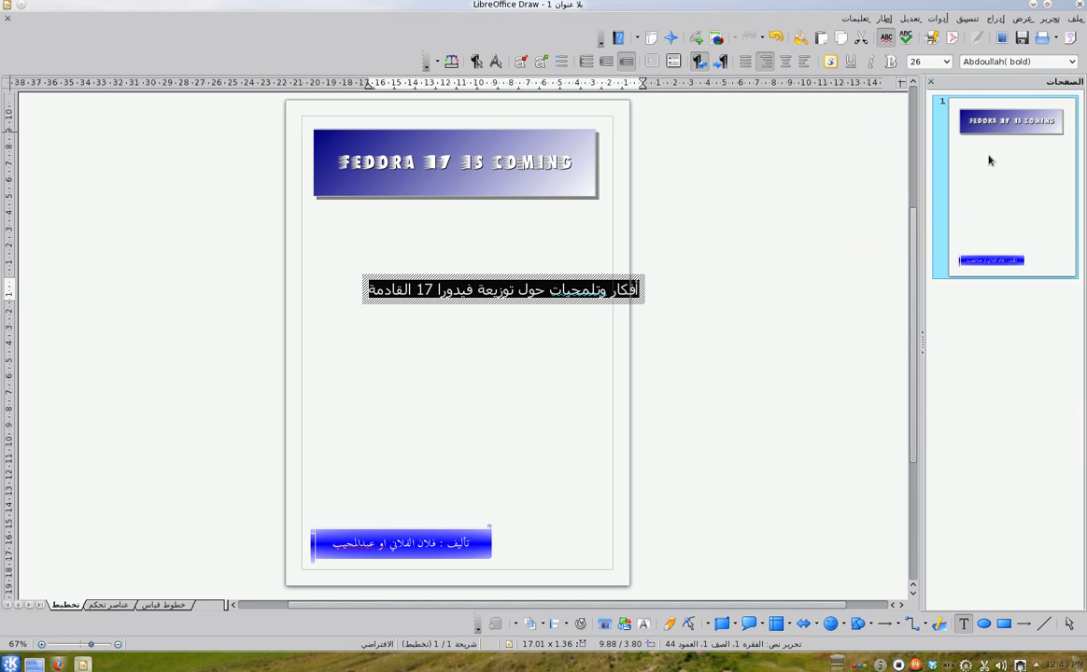
click(1070, 61)
click(968, 168)
scroll(707, 327, down, 3)
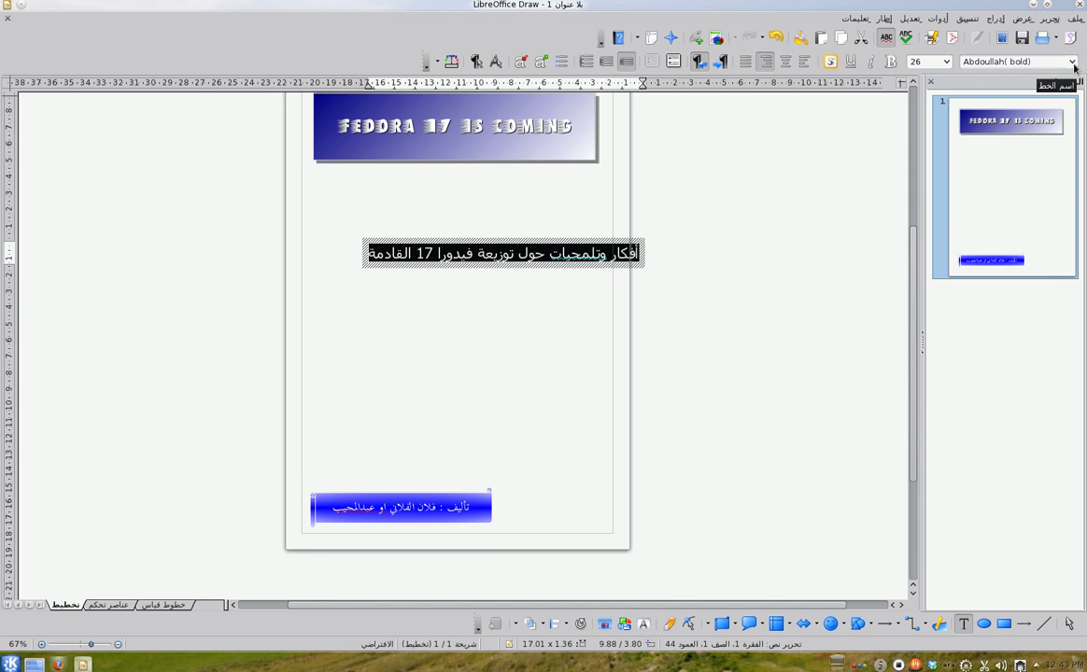
Move the enlarged subtitle text box inside the page margins, centred below the banner, and deselect it
click(530, 262)
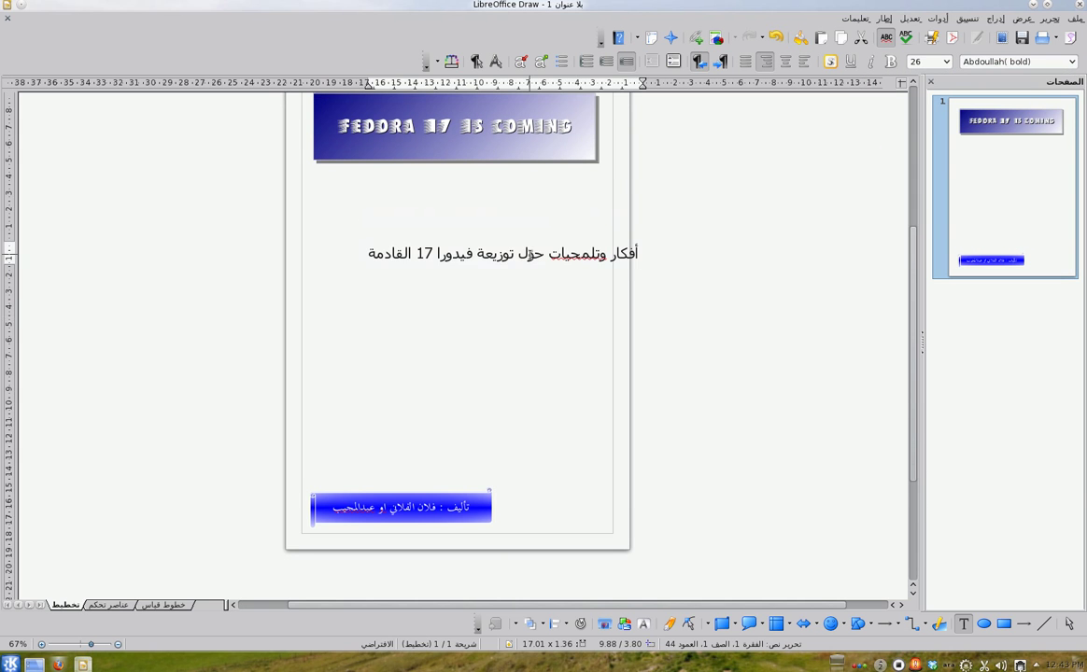
click(523, 266)
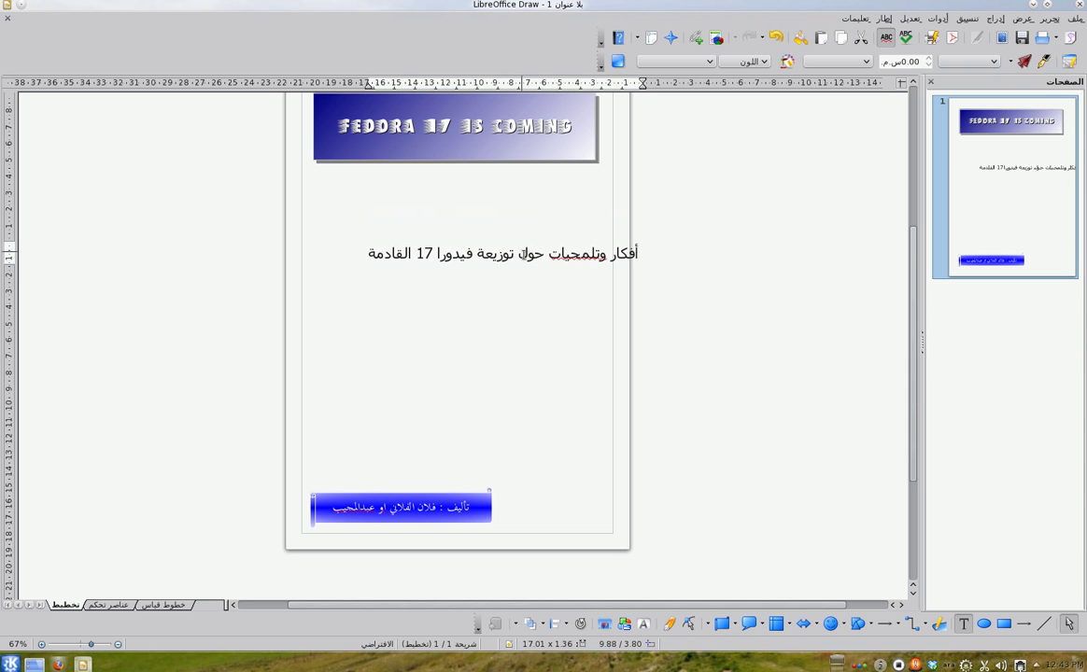
double_click(529, 253)
key(Escape)
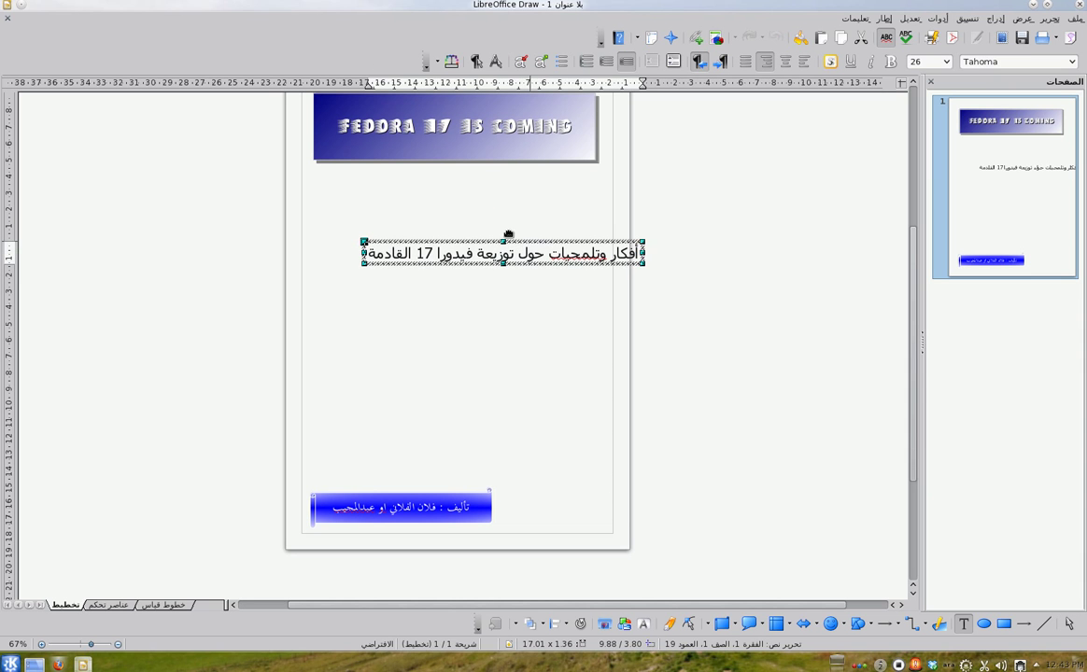
drag(528, 241, 481, 237)
click(512, 220)
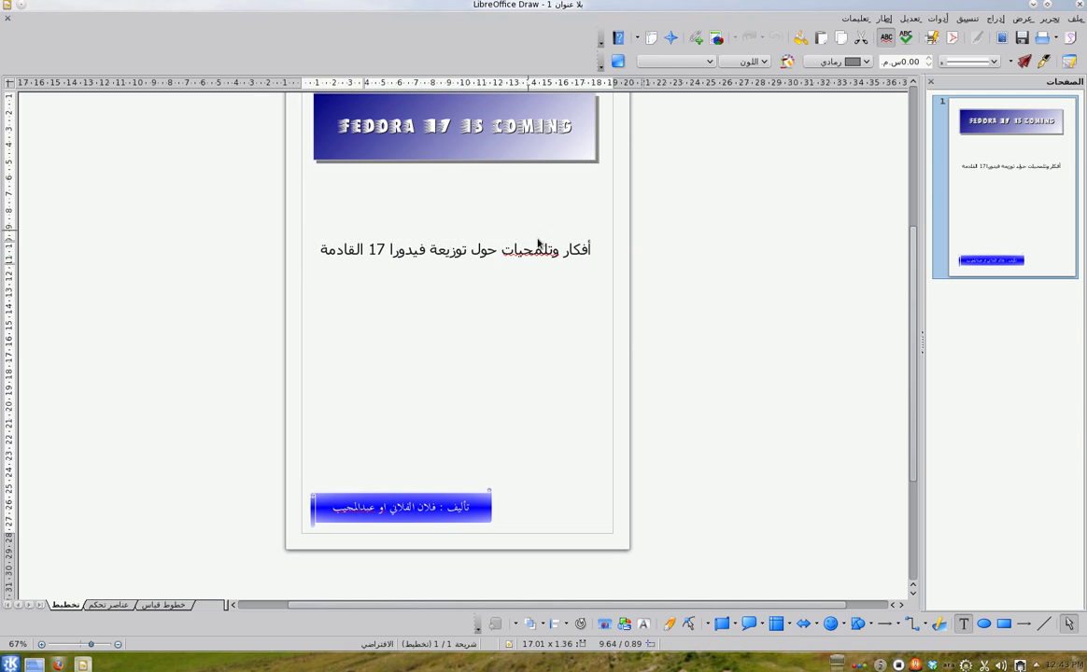
Add a new blank page after the cover page
scroll(668, 336, up, 1)
scroll(667, 337, up, 1)
scroll(529, 355, down, 1)
scroll(553, 355, down, 1)
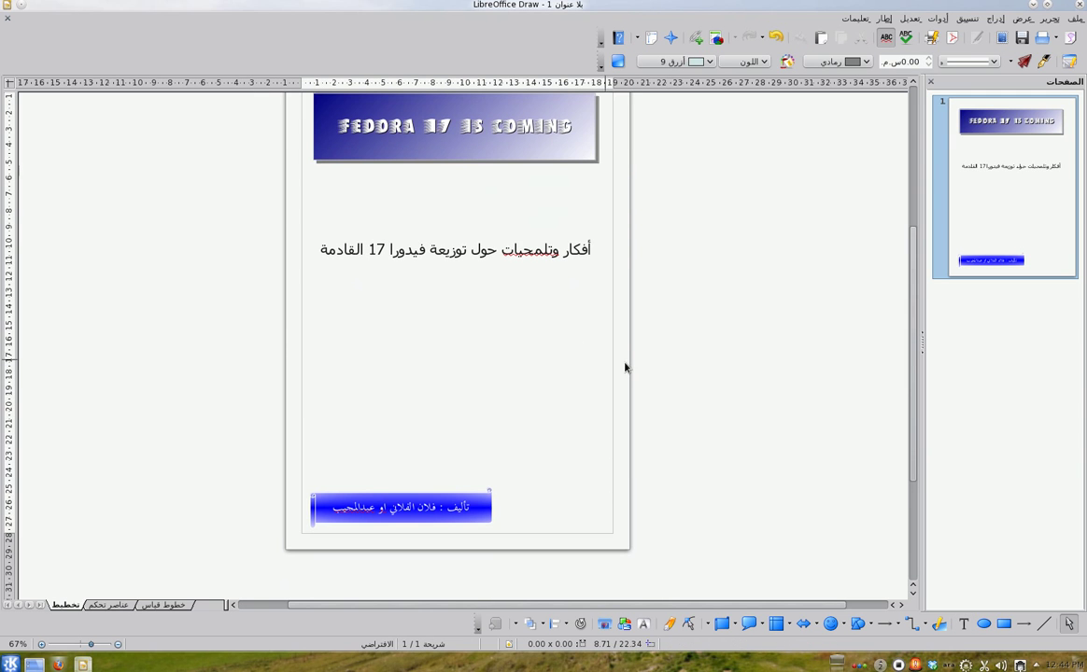
right_click(1006, 326)
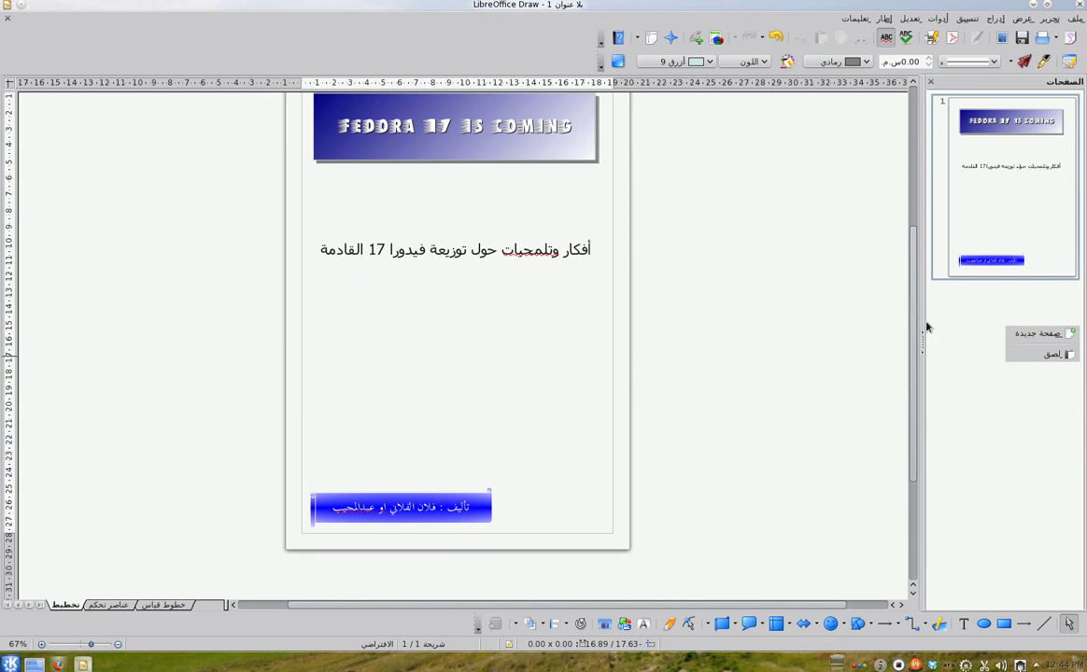
click(1032, 333)
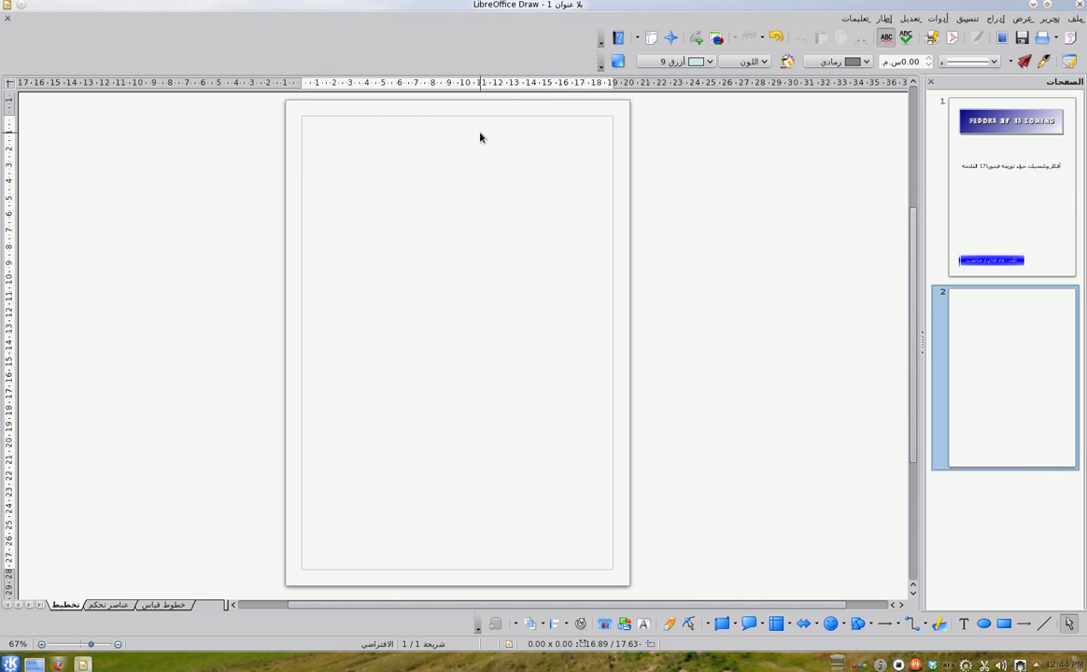
Draw a flowchart cylinder about 16.2 × 5.6 cm across the upper part of page 2
click(763, 629)
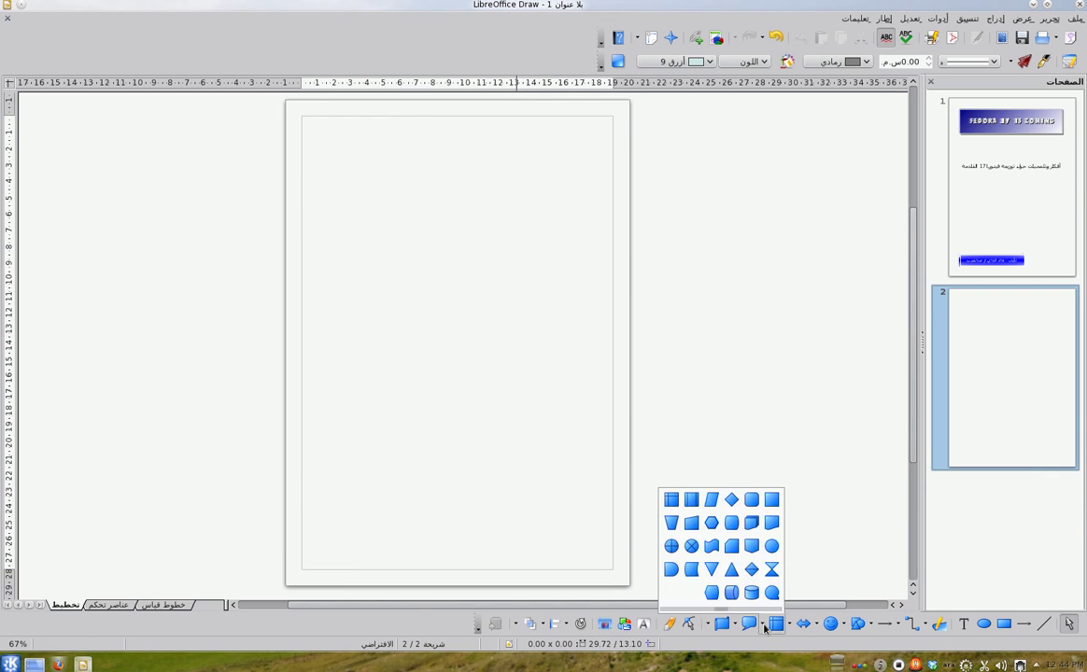
click(755, 589)
drag(328, 130, 595, 222)
Try turquoise 2 (تركوازي 2) and a black-to-white gradient as the cylinder's fill
click(681, 62)
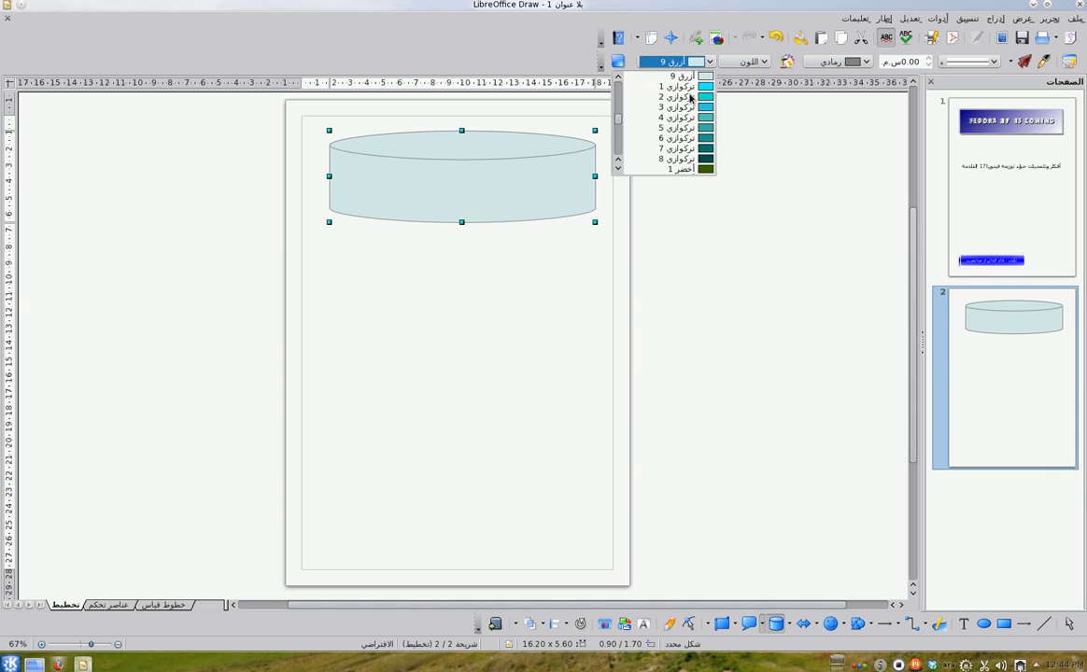
click(689, 96)
click(738, 61)
click(737, 102)
click(681, 61)
click(682, 80)
click(686, 61)
Fill the cylinder with the solid colour light gray (رمادي فاتح)
click(738, 67)
click(739, 62)
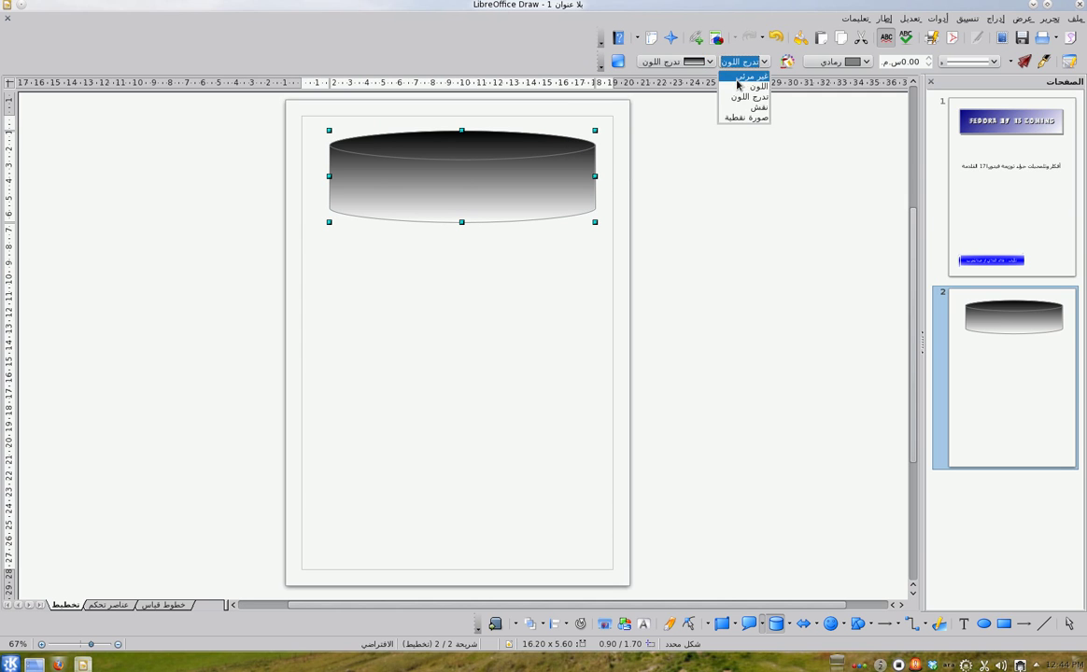
click(737, 91)
click(681, 62)
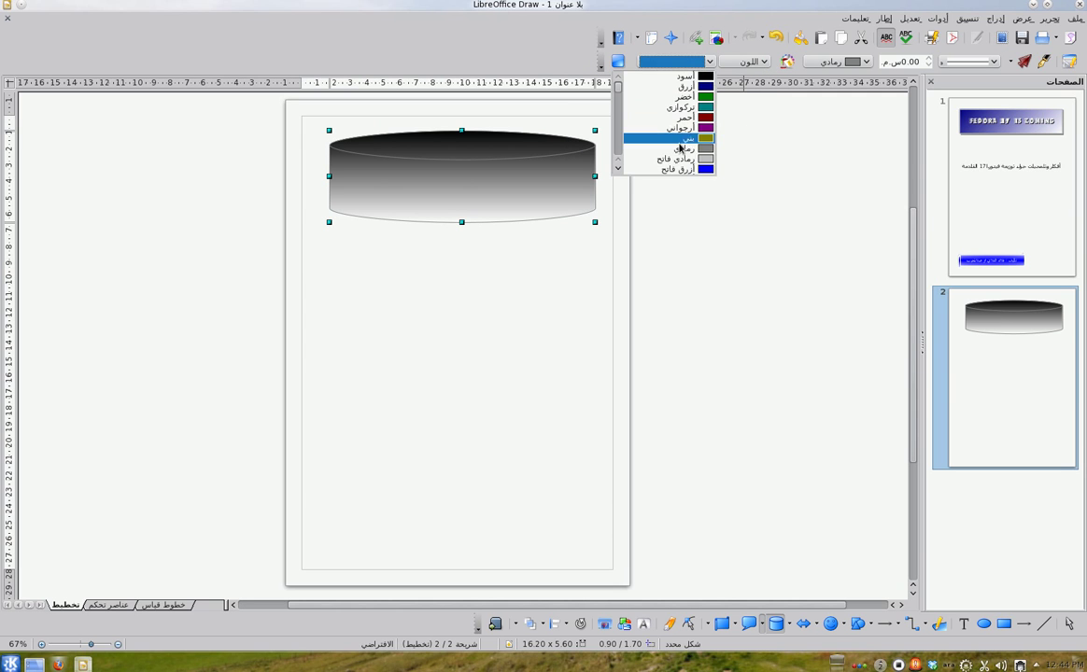
click(678, 159)
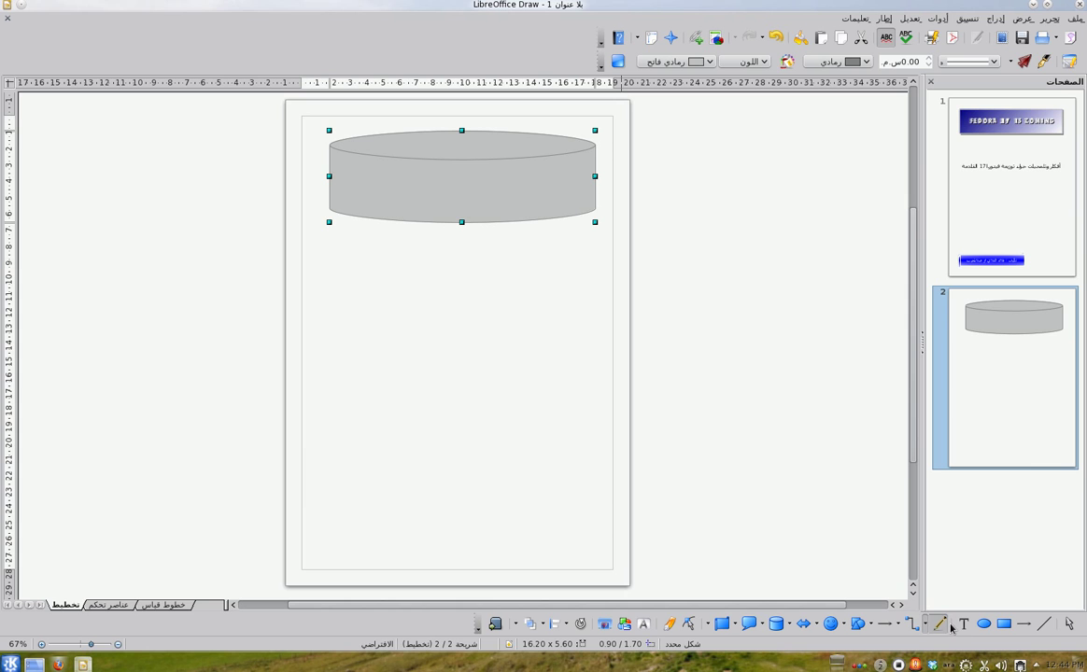
Label the cylinder "المحتويات" and deselect it
key(F2)
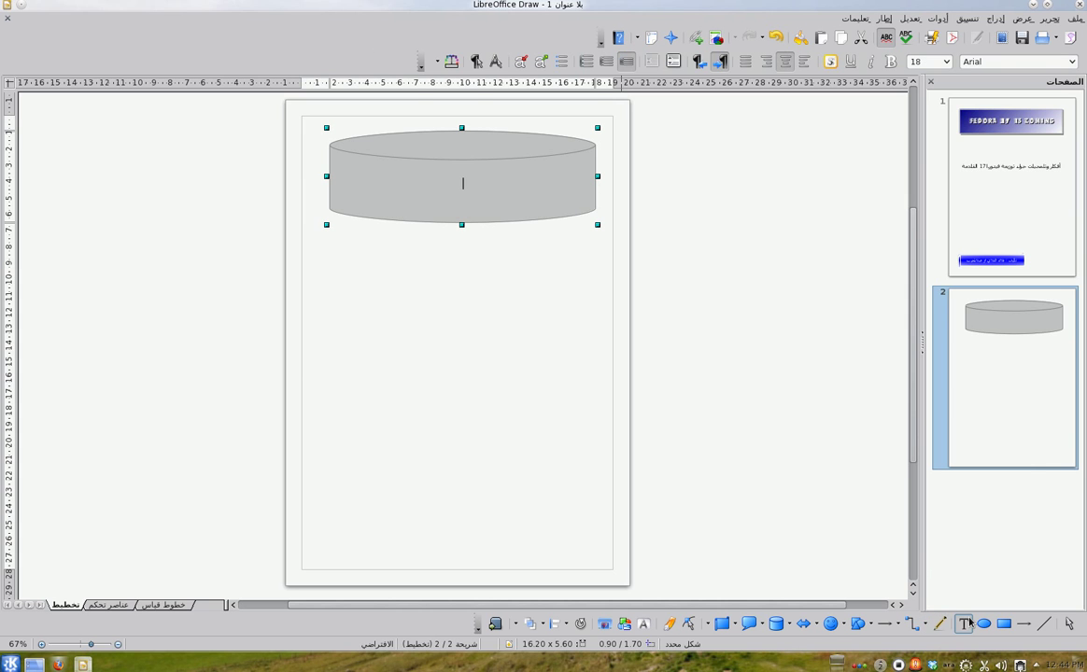
text(ا)
key(BackSpace)
text(االمحتويات)
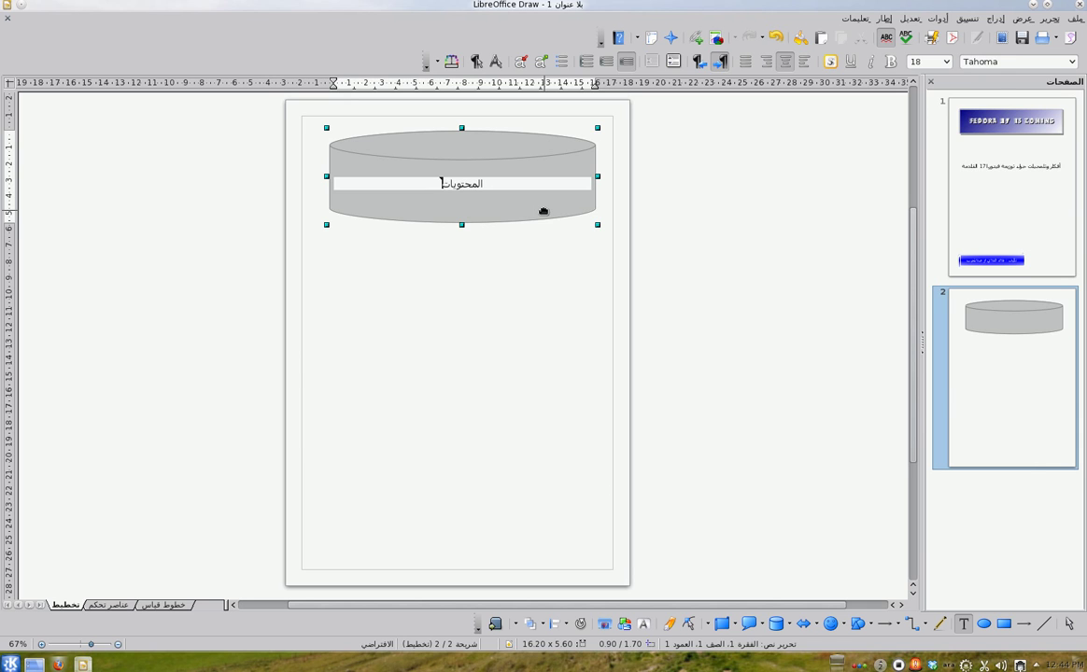
click(512, 297)
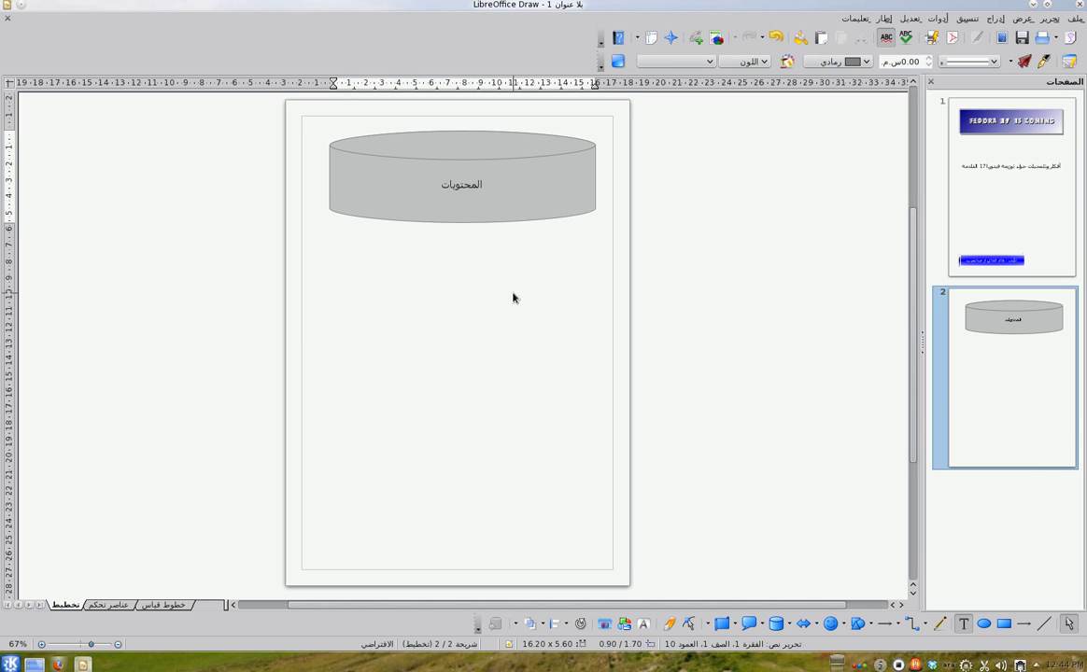
Draw a rounded flowchart rectangle about 6.3 × 3 cm below the cylinder's right end and label it "تحميل النظام"
click(761, 625)
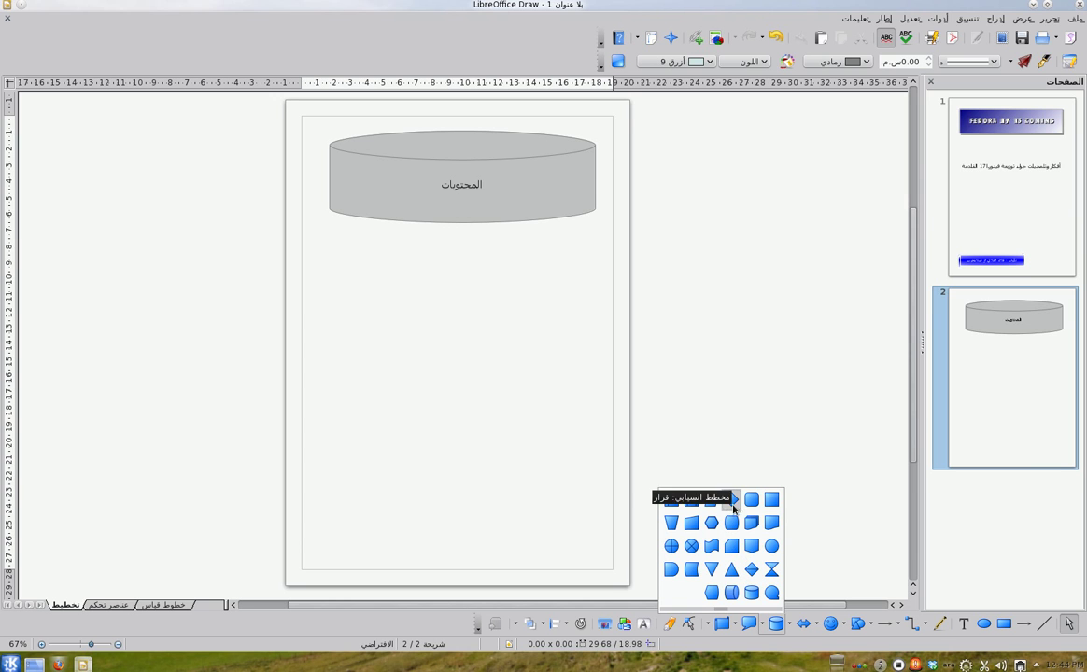
click(751, 501)
drag(498, 237, 601, 285)
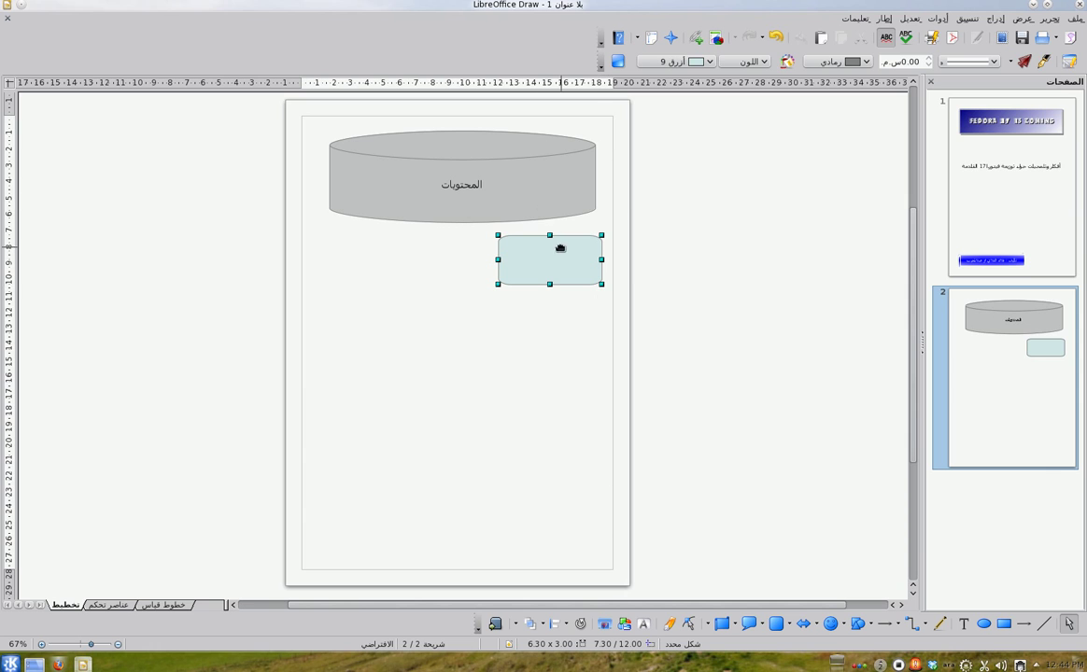
click(971, 635)
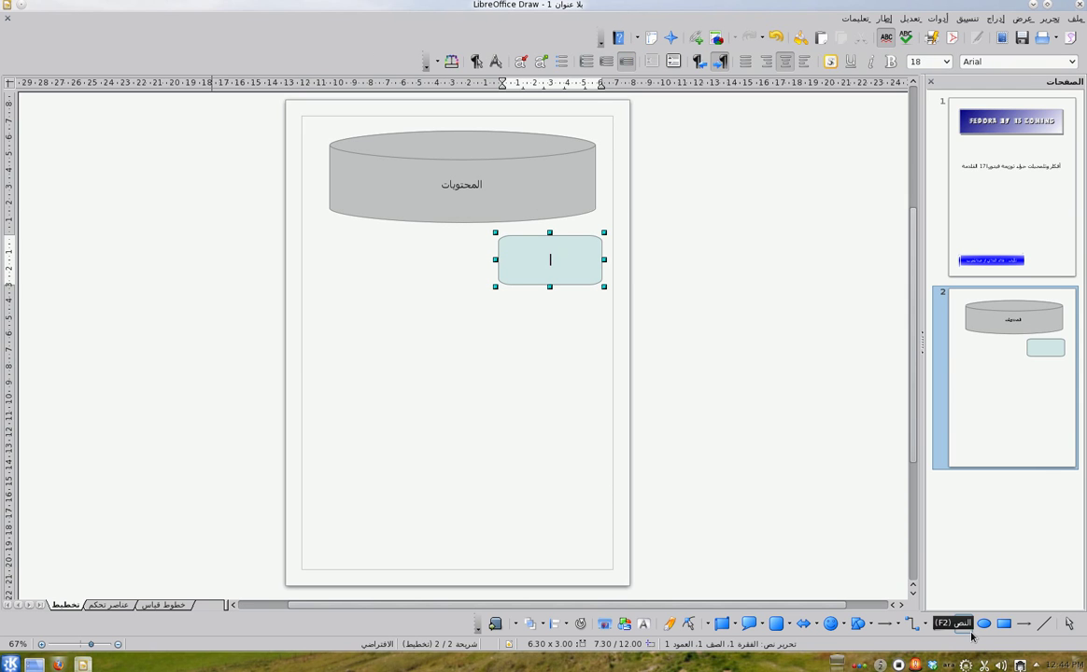
text(تحميل النظام)
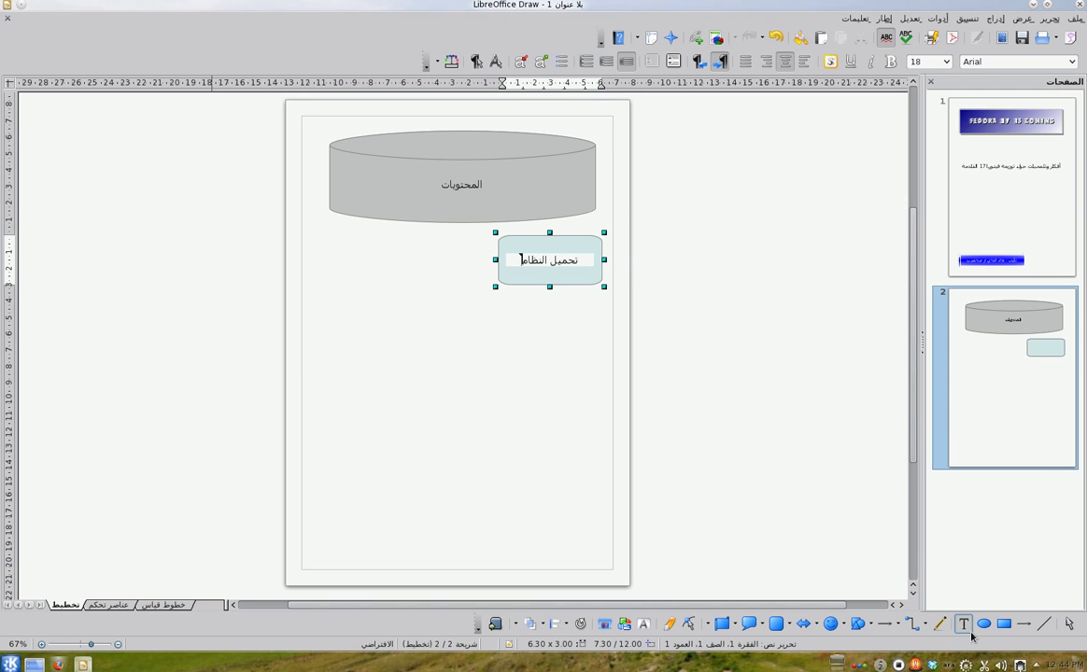
click(500, 368)
click(392, 396)
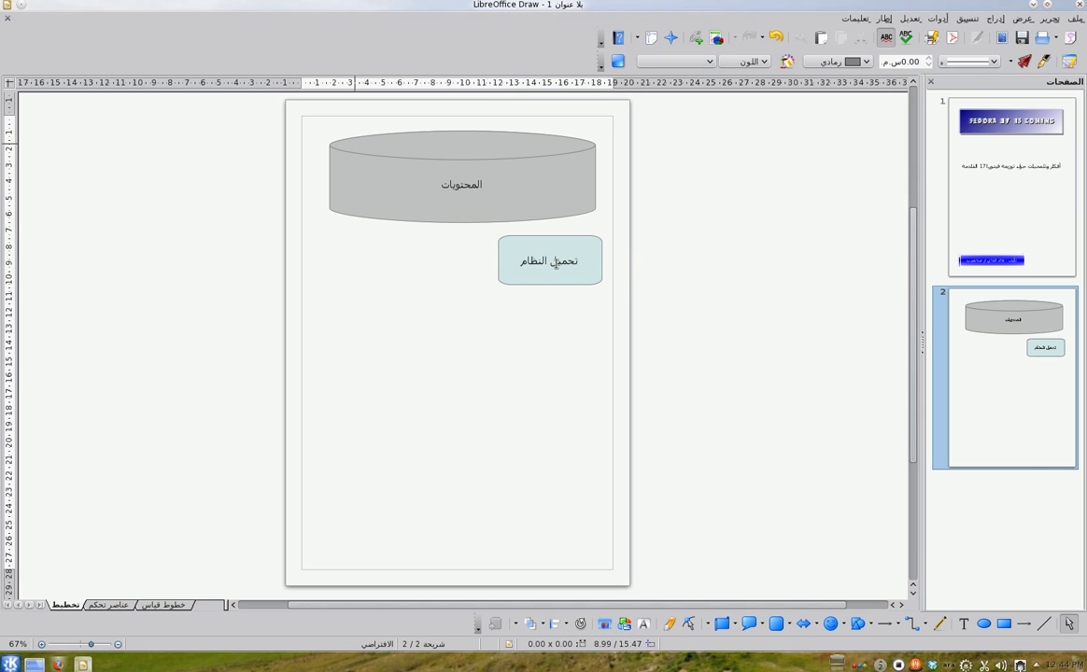
Draw a circle about 5.2 × 4.7 cm diagonally below the rounded rectangle's left end and label it "الحرق على قرص"
click(857, 624)
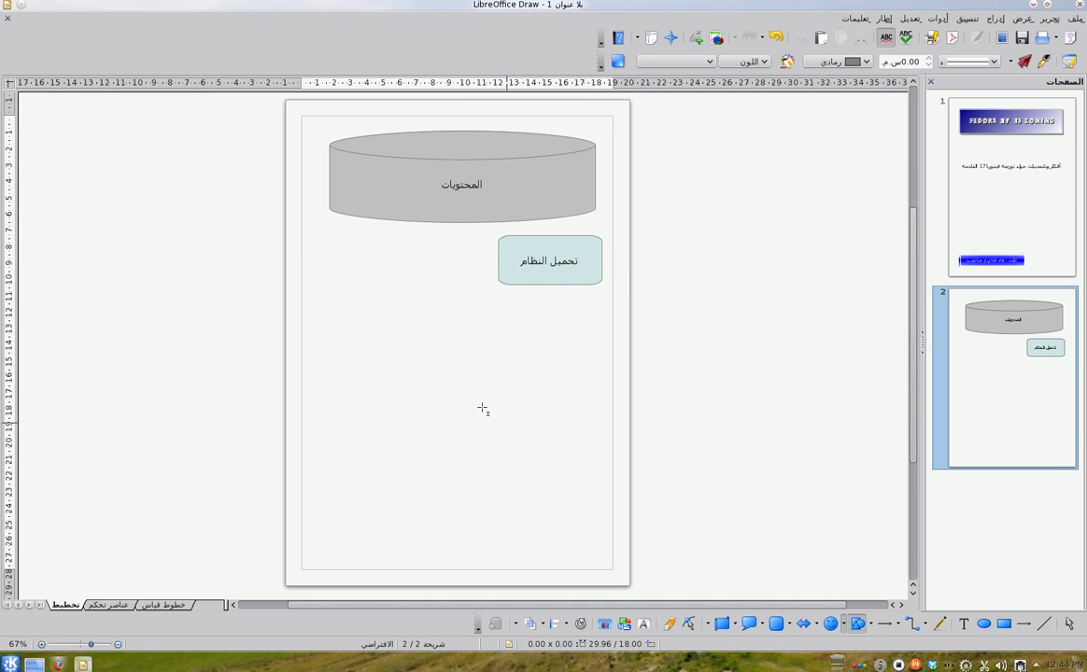
mouse_move(425, 285)
mouse_down()
mouse_move(499, 376)
mouse_move(510, 362)
mouse_up()
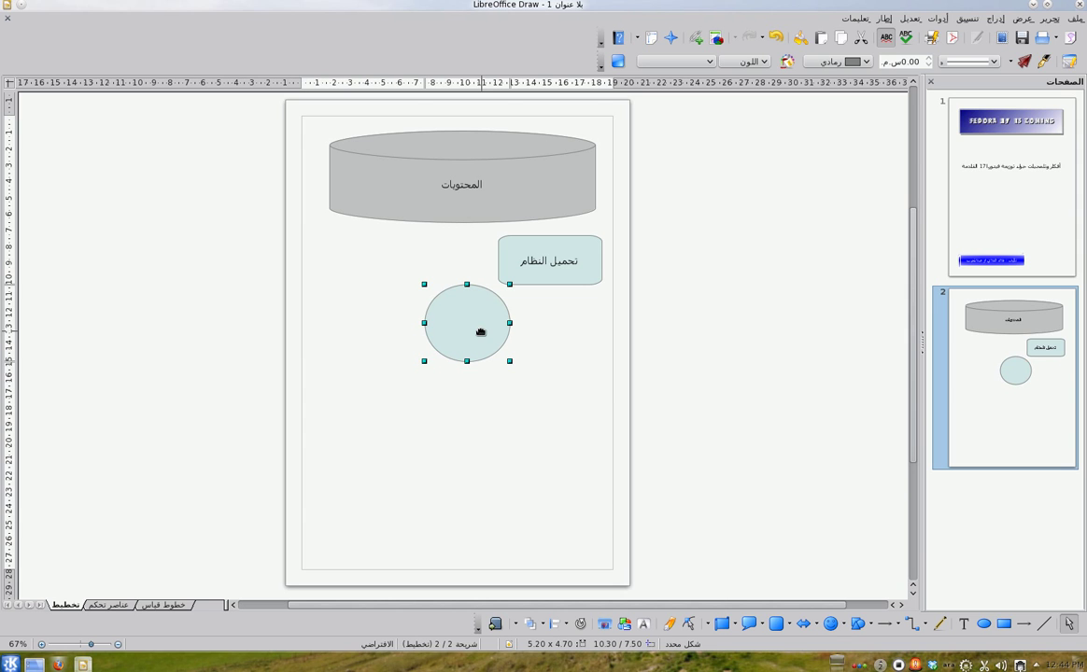
double_click(481, 332)
text(تعرف على الحز)
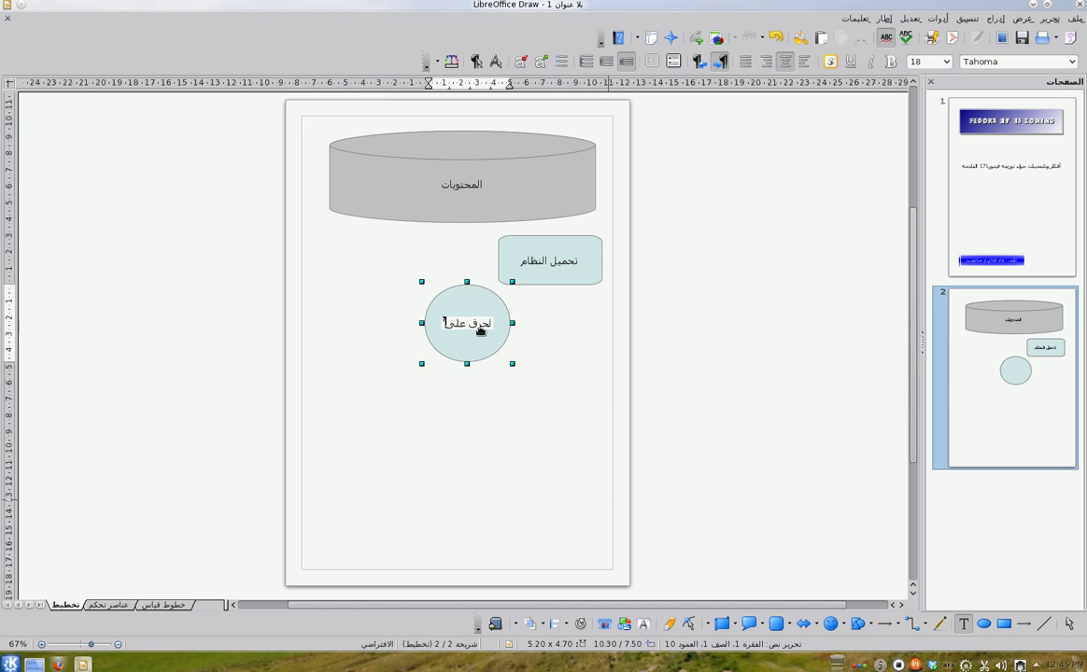
text( على قرص)
click(585, 322)
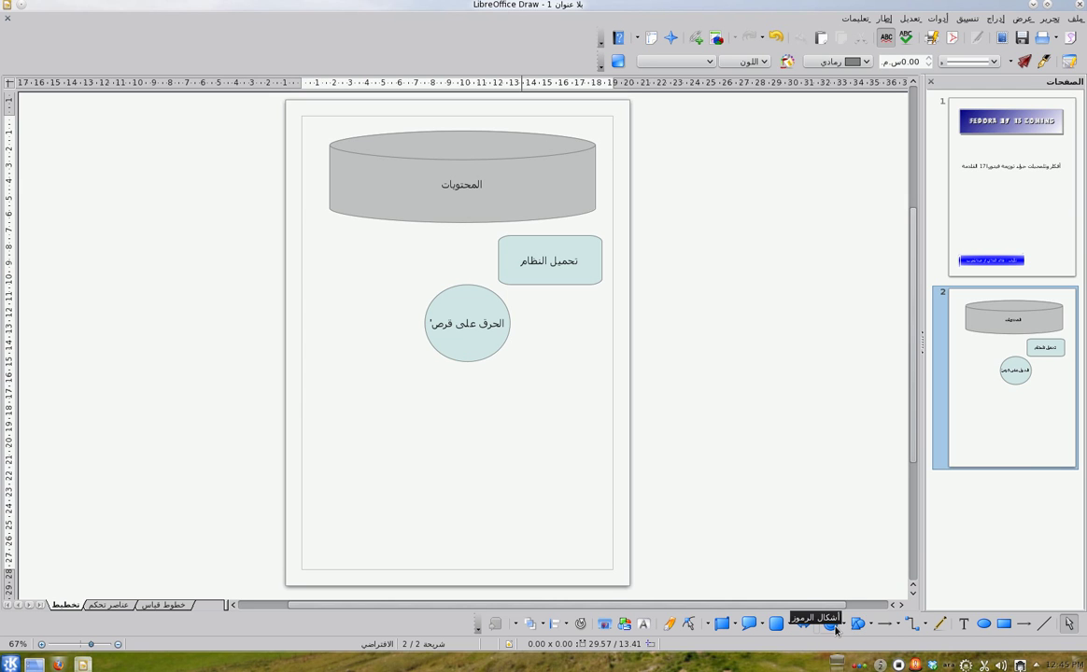
Draw a flowchart connector circle about 3 × 2.7 cm between the cylinder and the large circle and label it "استخدام usb"
click(778, 631)
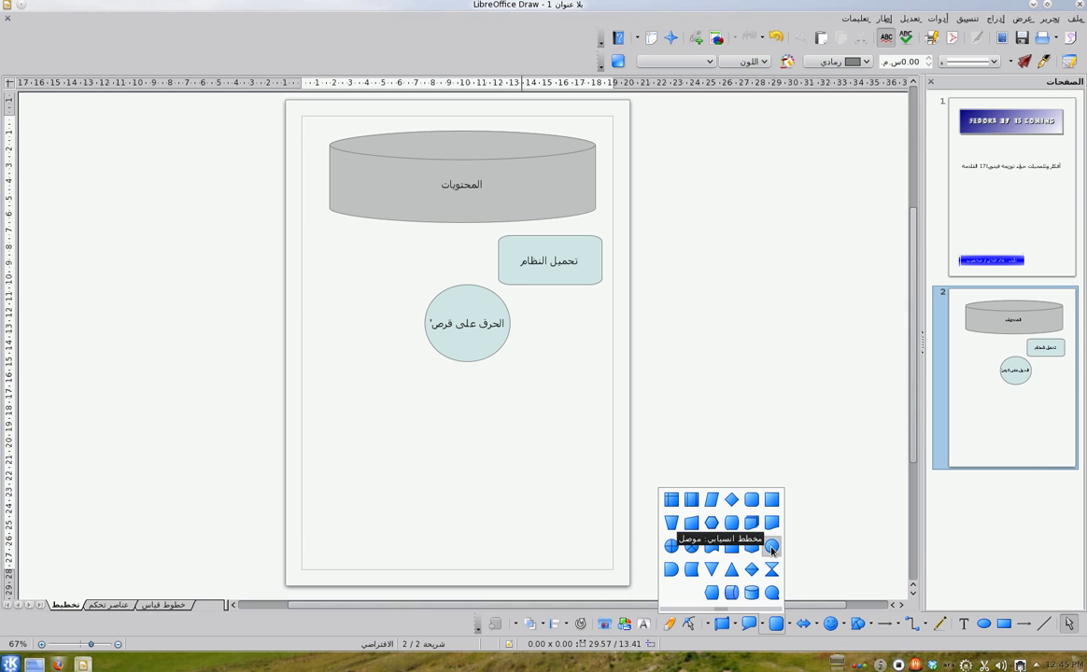
click(764, 540)
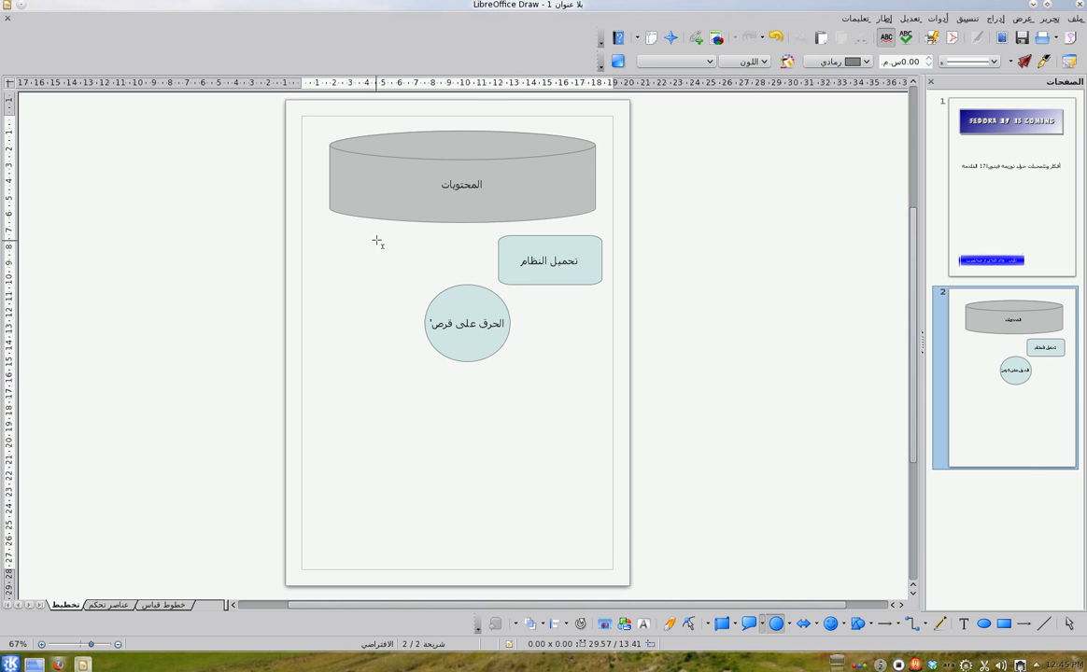
drag(408, 241, 456, 283)
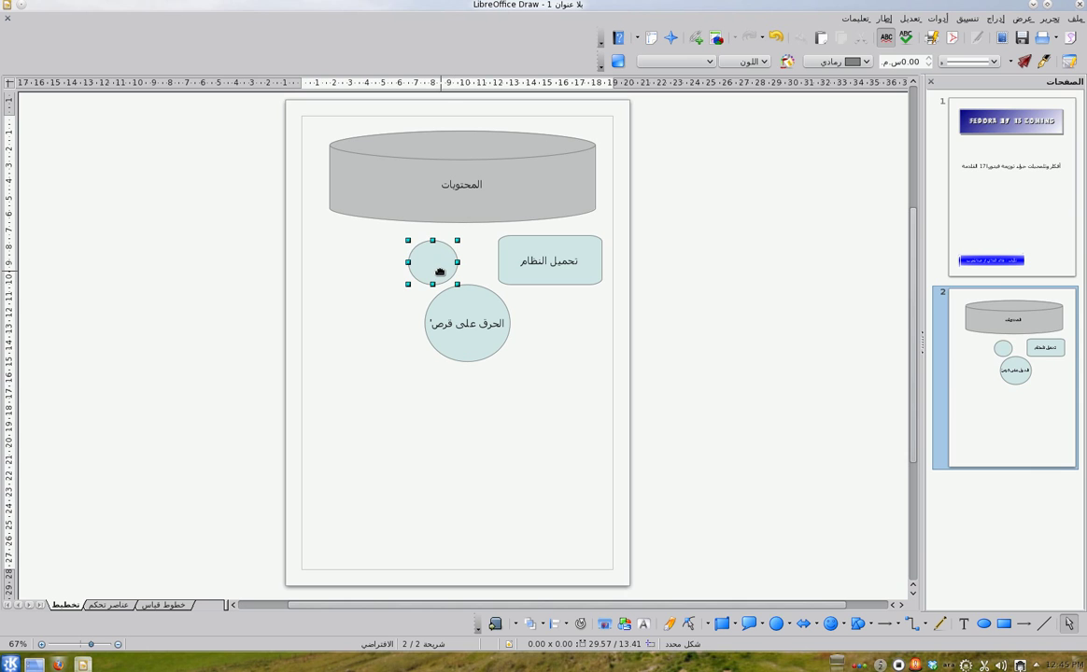
double_click(439, 272)
text(استخدام)
key(alt+shift)
text(usb)
key(BackSpace)
key(BackSpace)
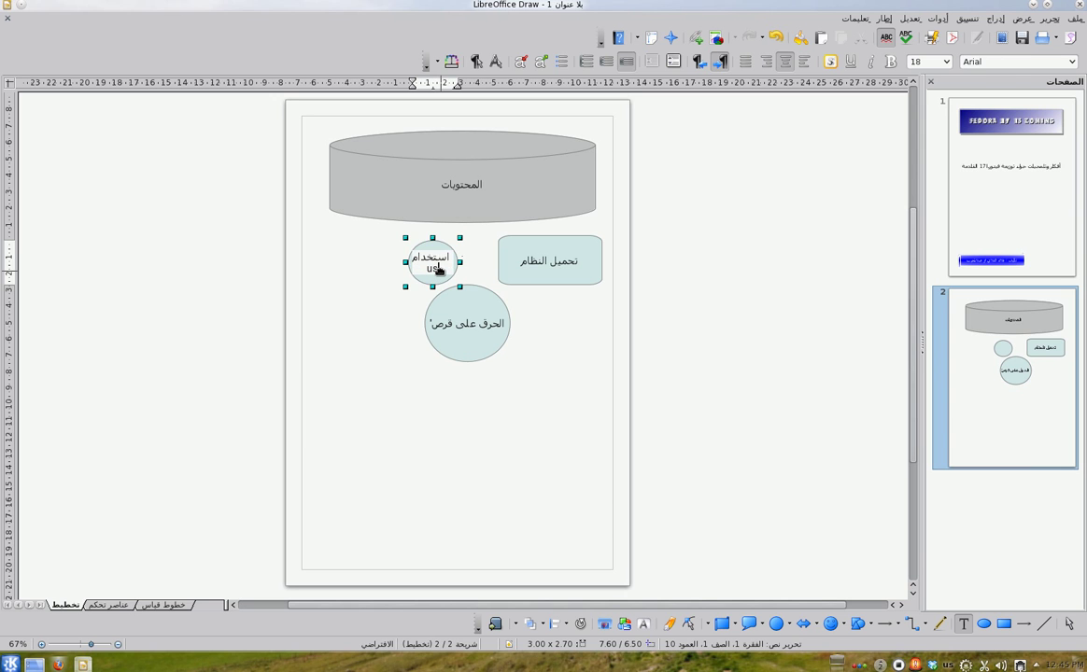
text(sb)
click(397, 343)
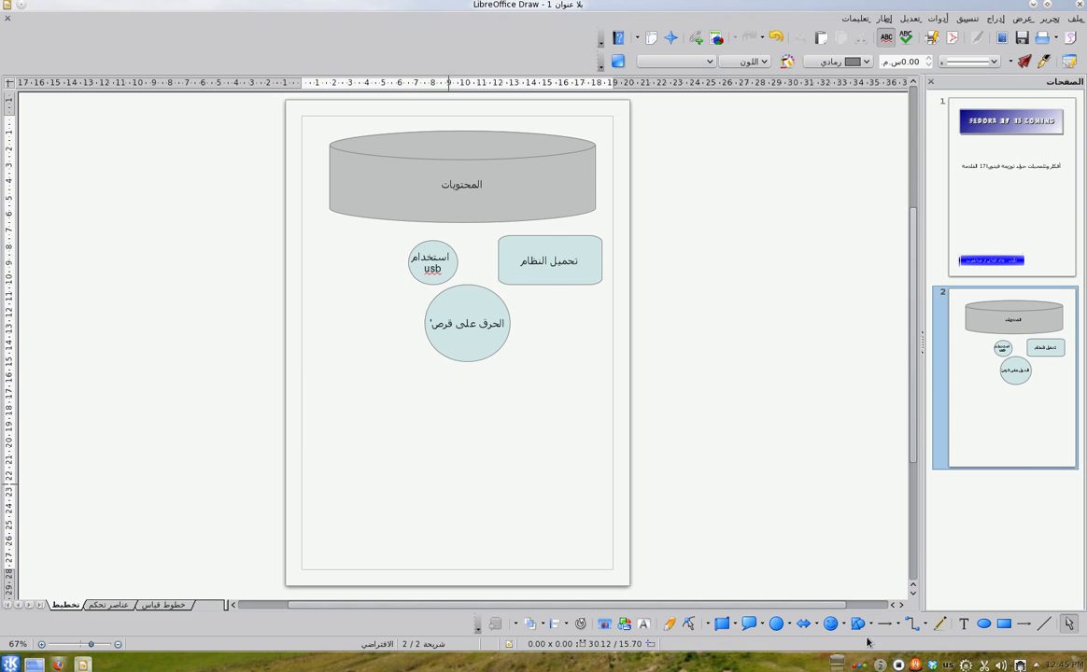
Connect the "تحميل النظام" rectangle to the large circle and to the small circle with straight connectors that have arrows at both ends
click(908, 628)
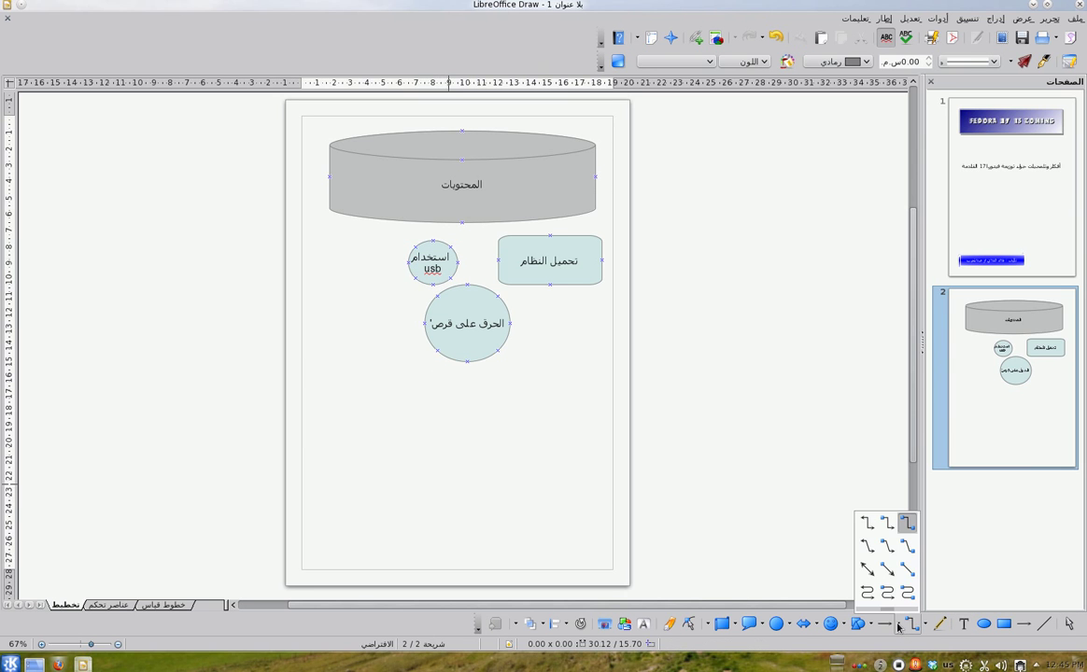
click(867, 571)
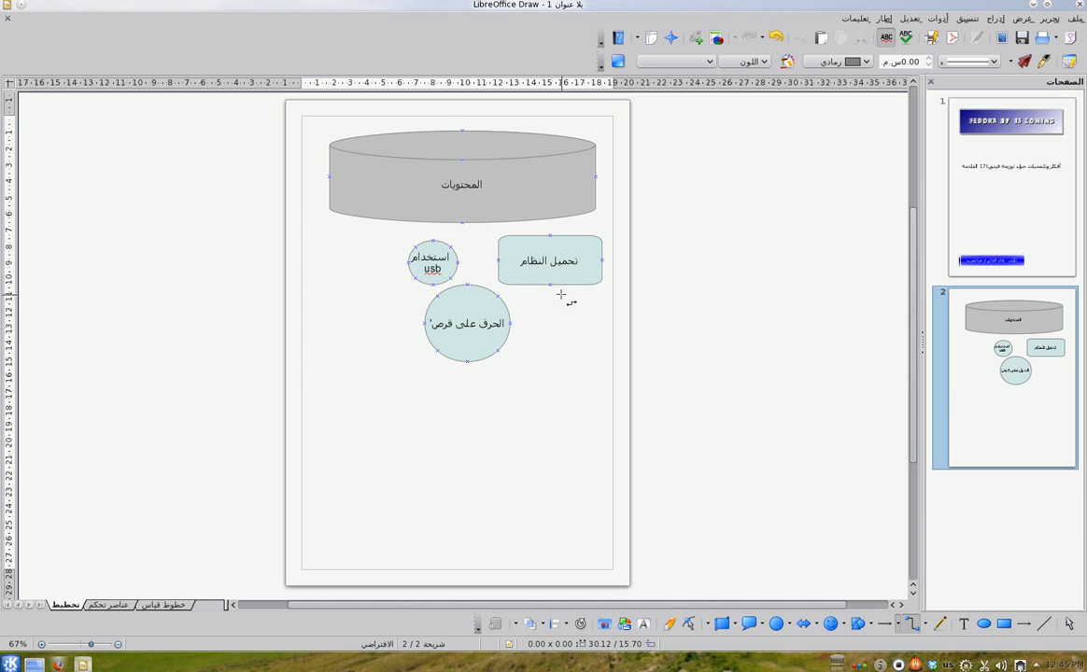
drag(550, 285, 510, 322)
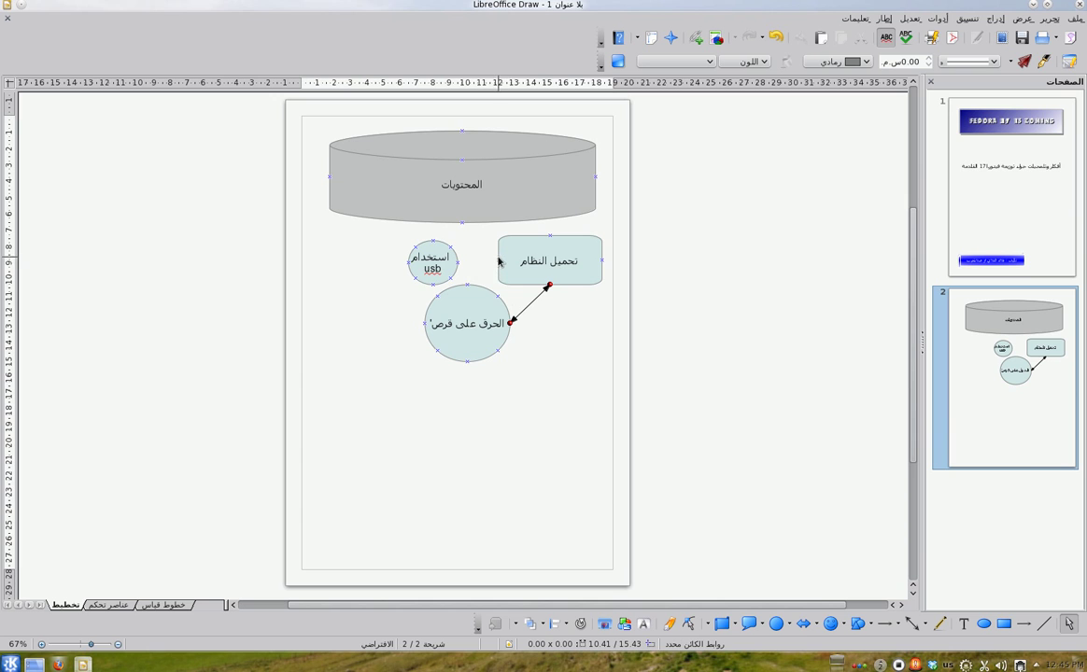
click(801, 552)
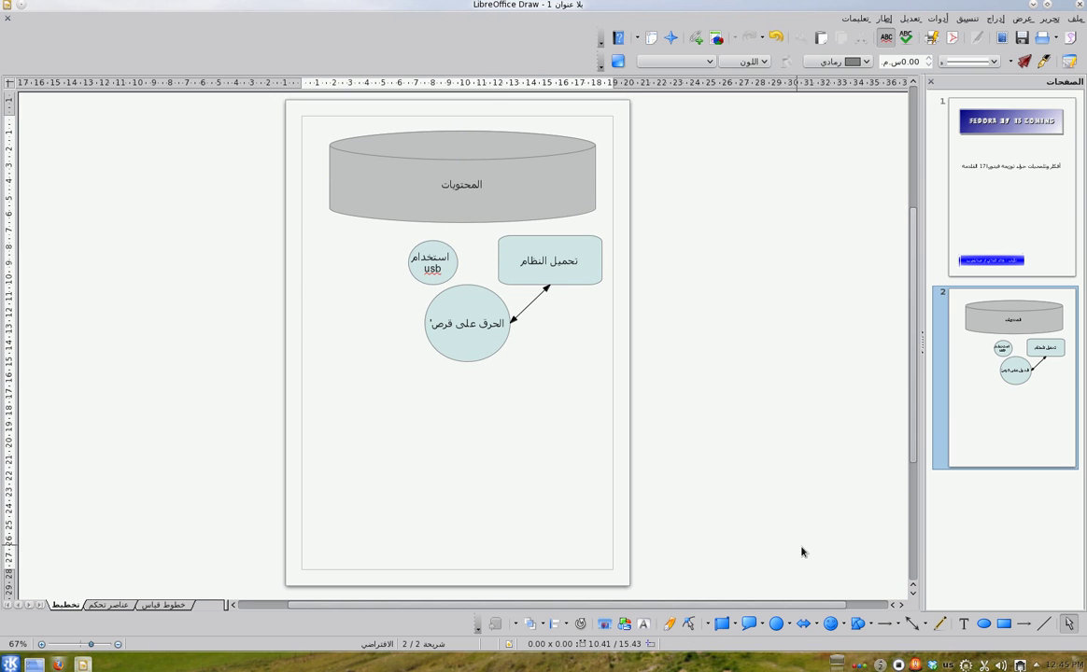
click(883, 624)
drag(500, 261, 457, 262)
Move the "تحميل النظام" rectangle slightly up towards the cylinder with its connectors attached, and deselect it
click(532, 266)
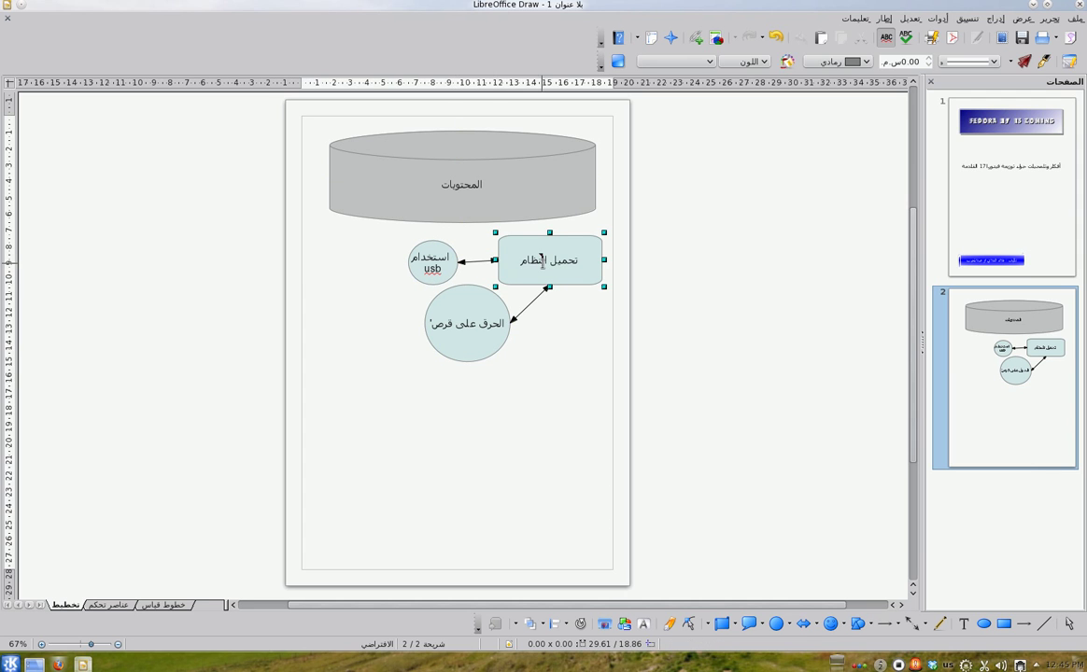
mouse_move(551, 280)
mouse_down()
mouse_move(556, 473)
mouse_move(345, 468)
mouse_move(373, 461)
mouse_move(516, 245)
mouse_move(552, 281)
mouse_up()
click(517, 481)
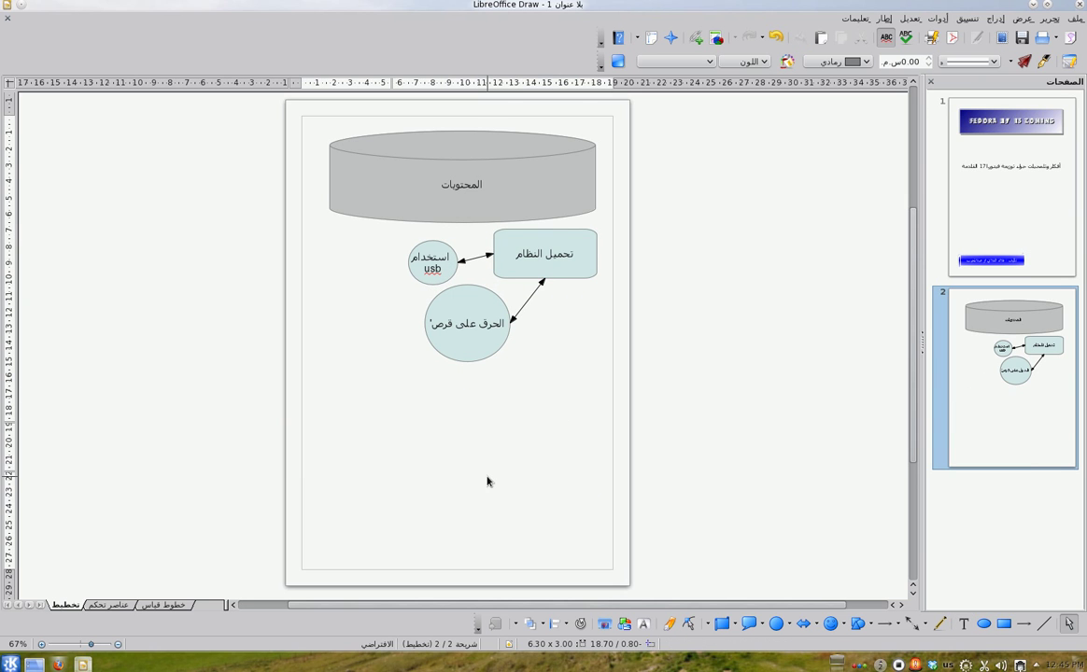
scroll(456, 439, down, 3)
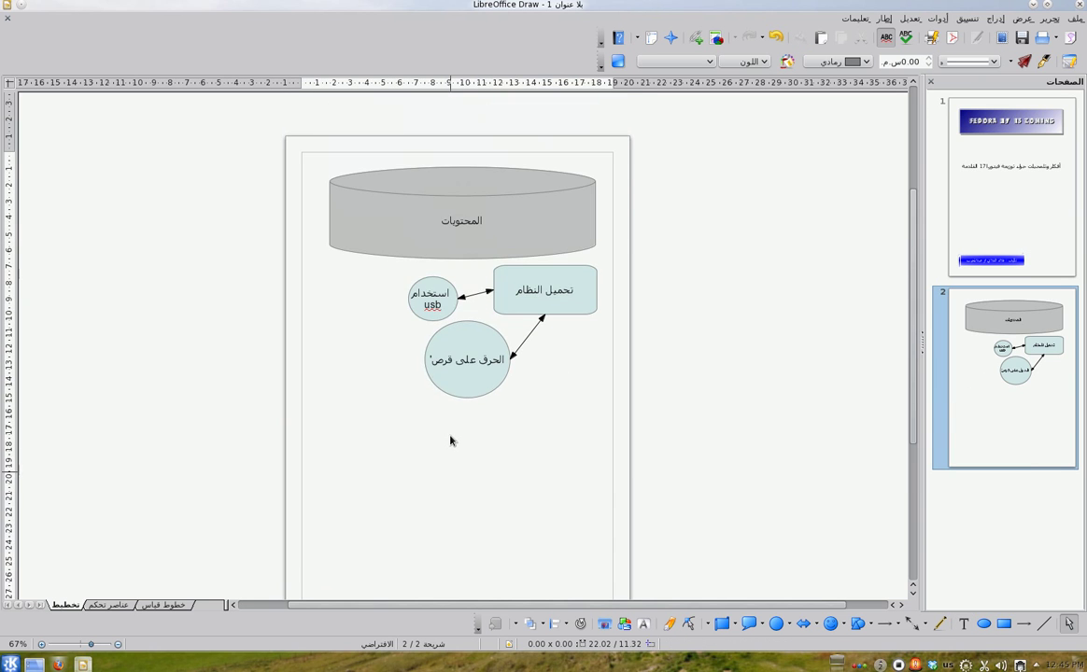
scroll(502, 272, up, 2)
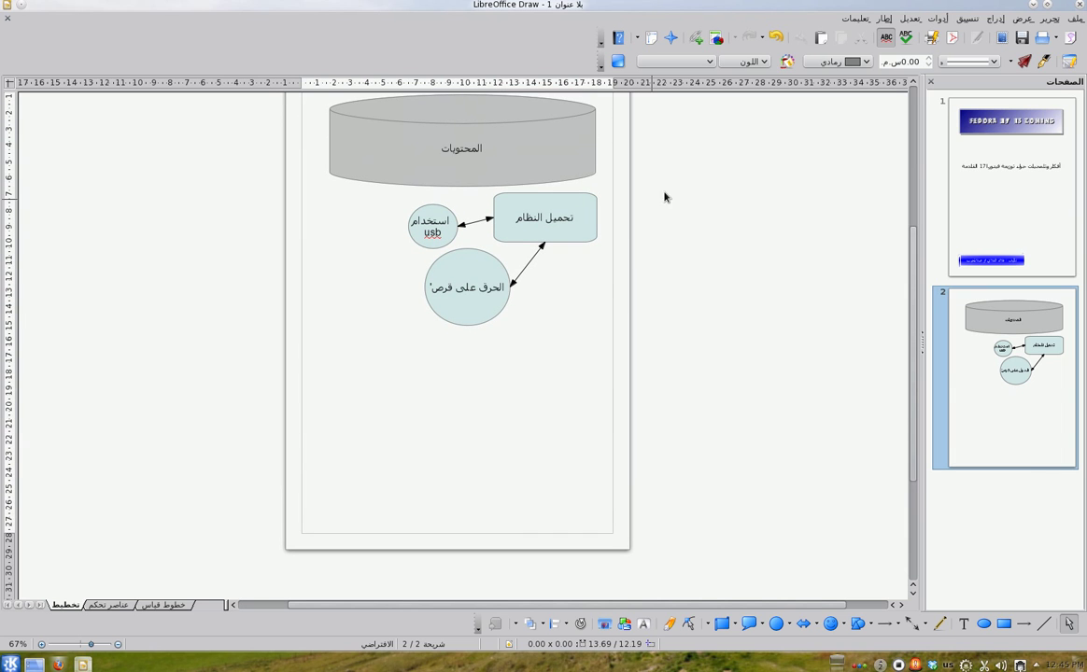
Export the drawing as PDF with all pages included and JPEG compression at 90% quality
click(1075, 21)
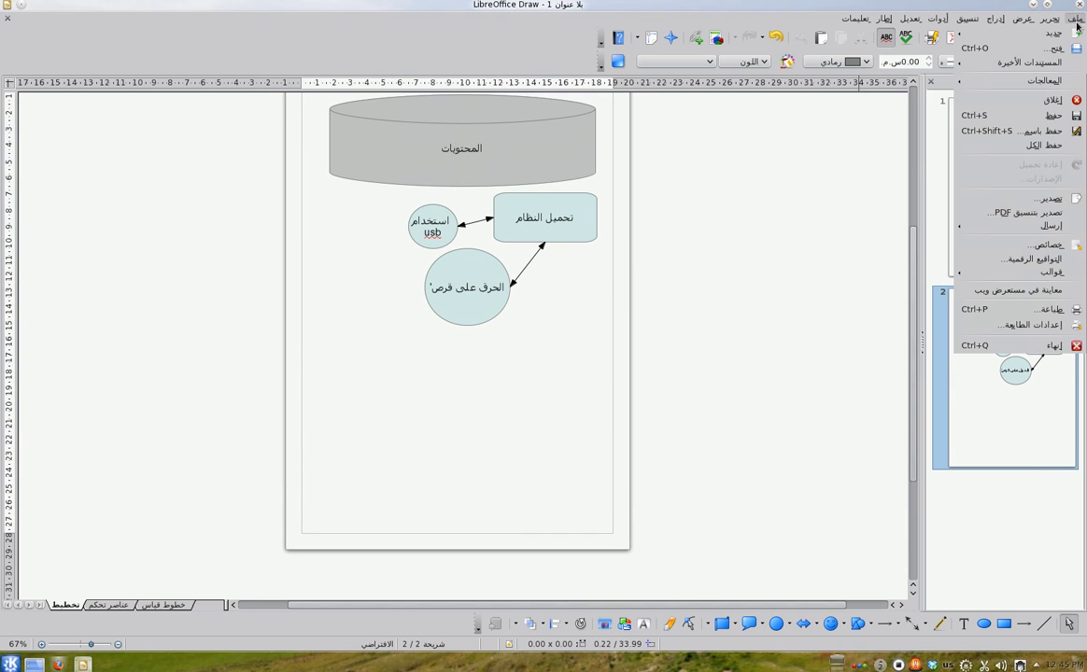
click(1051, 214)
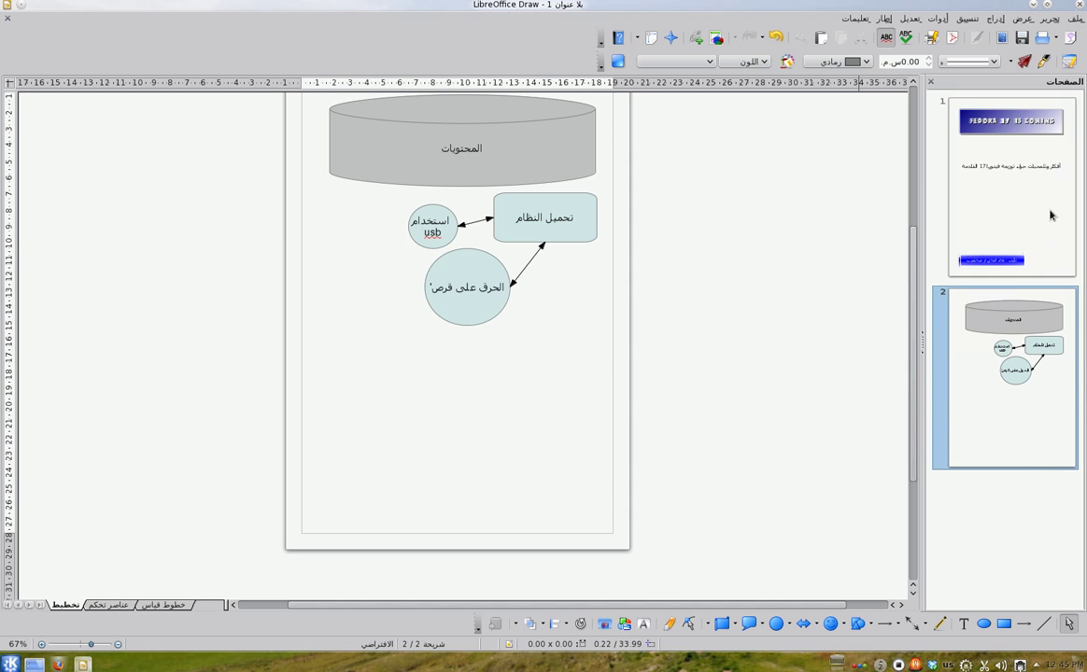
drag(430, 254, 540, 232)
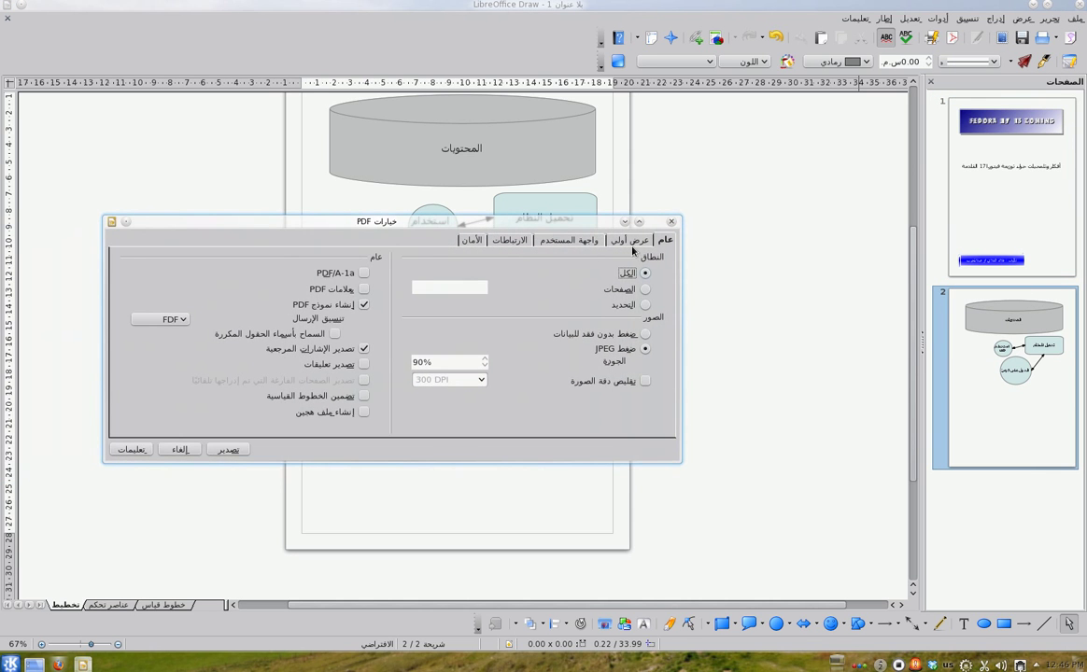
click(230, 451)
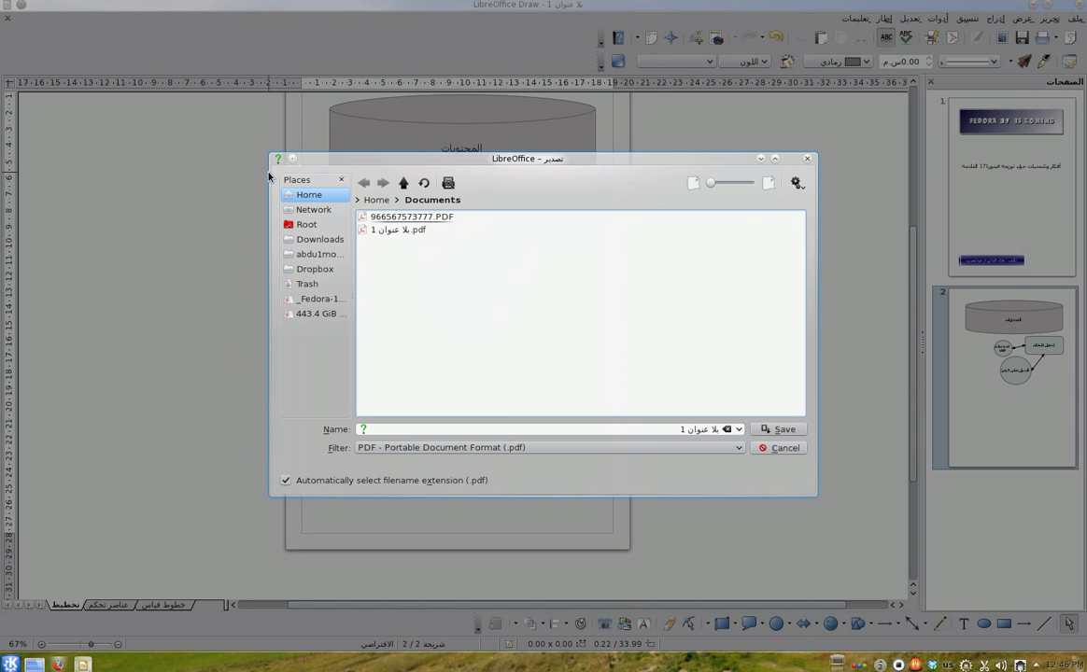
Save the exported PDF in the Desktop folder under the name "Fedora 17"
click(312, 196)
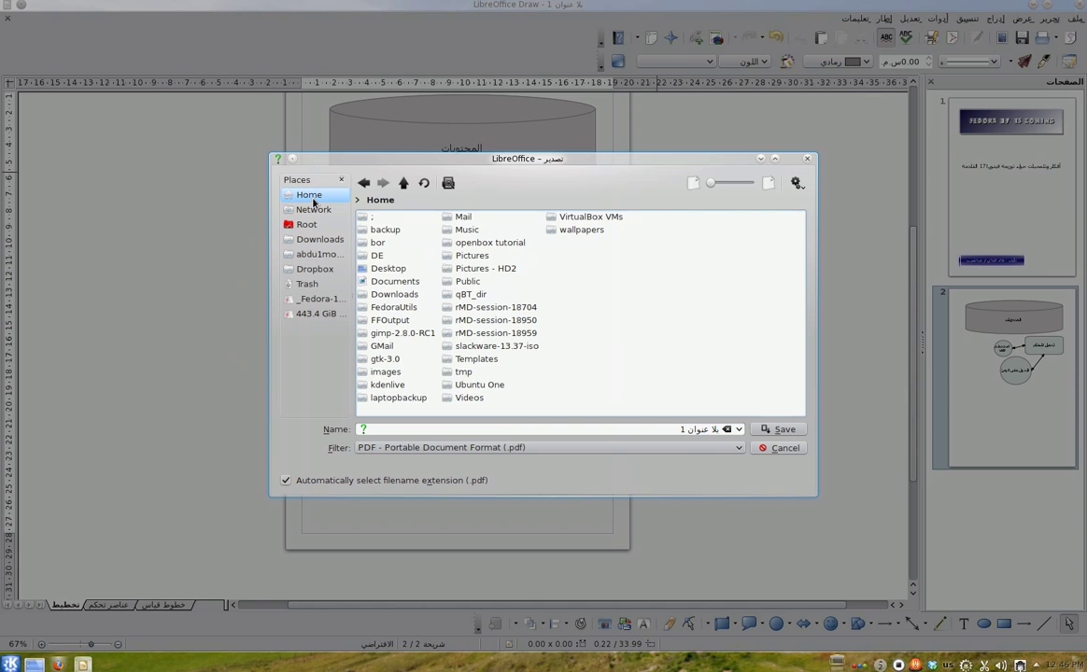
double_click(393, 270)
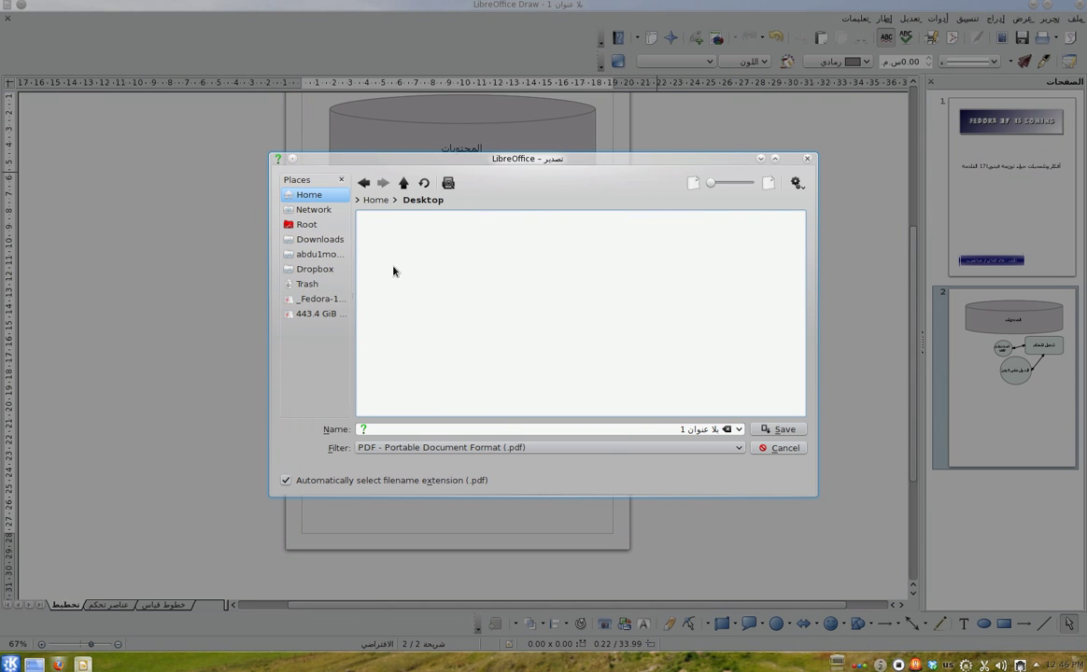
triple_click(694, 428)
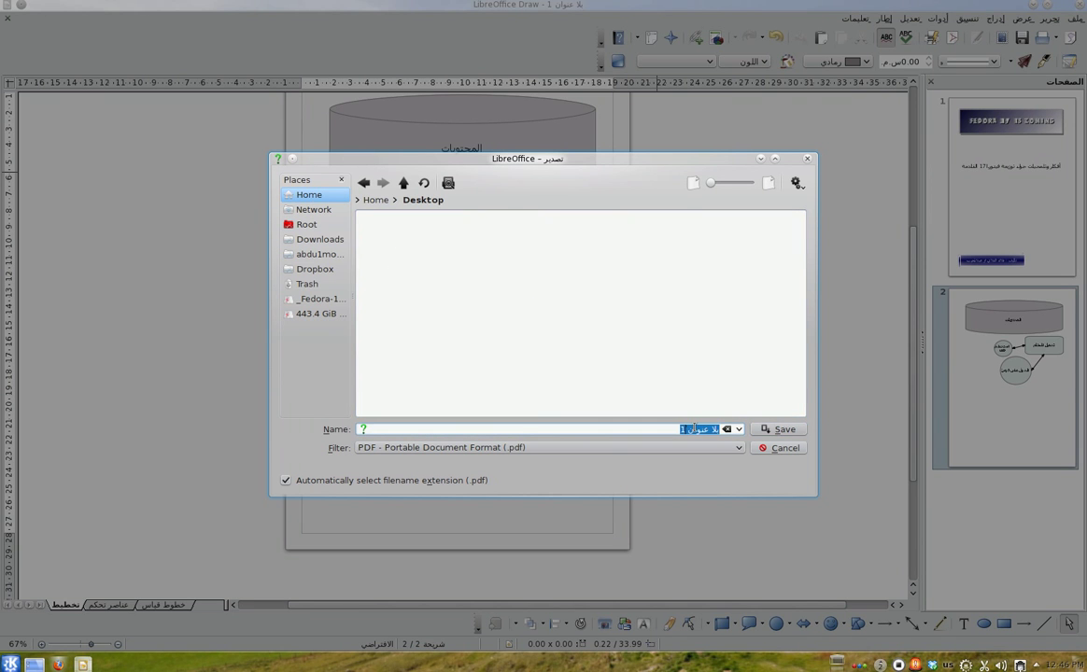
click(724, 429)
key(Return)
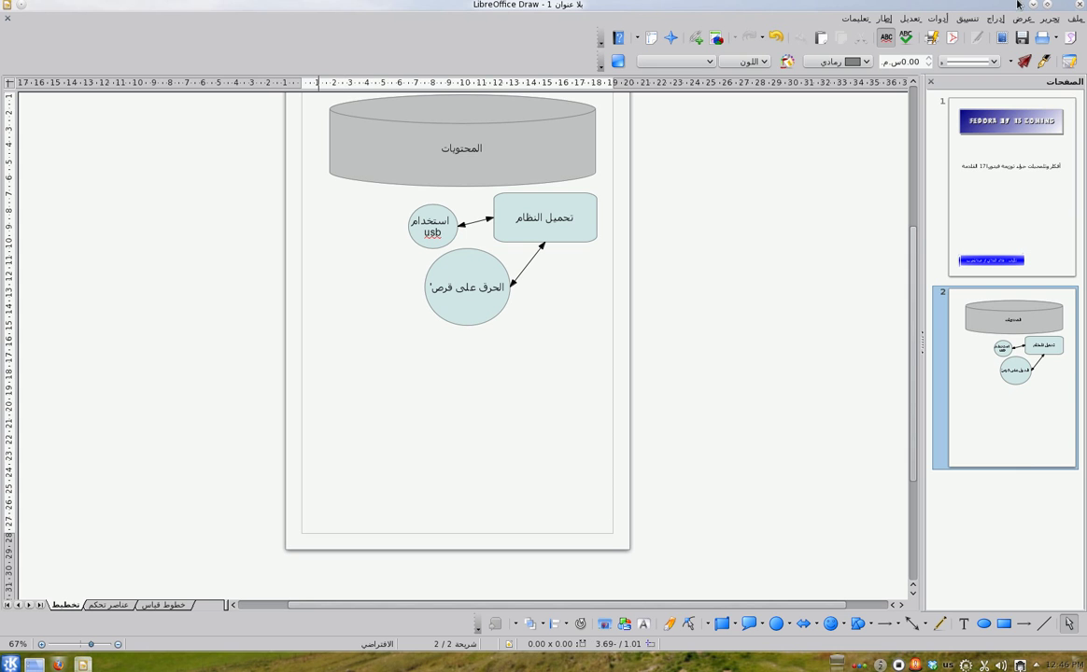
Open the exported Fedora 17.pdf from the desktop in Okular, review its pages at a reduced zoom and close the viewer
click(1035, 6)
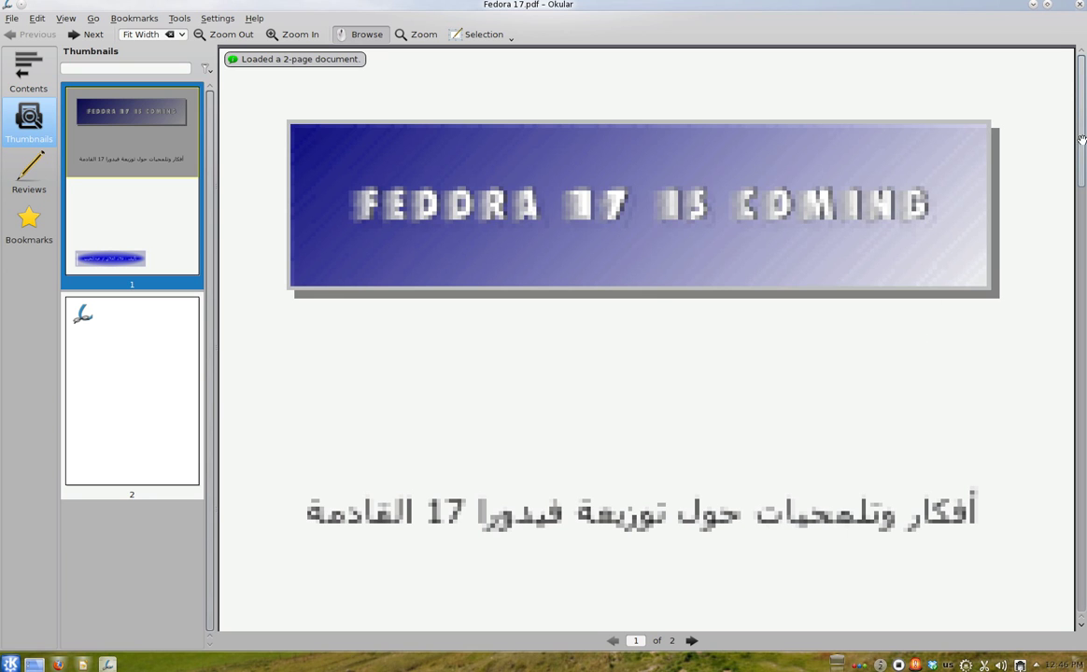
mouse_move(1081, 142)
mouse_down()
mouse_move(1081, 267)
mouse_move(1076, 145)
mouse_move(1058, 301)
mouse_move(1079, 343)
mouse_move(1071, 455)
mouse_move(1073, 159)
mouse_up()
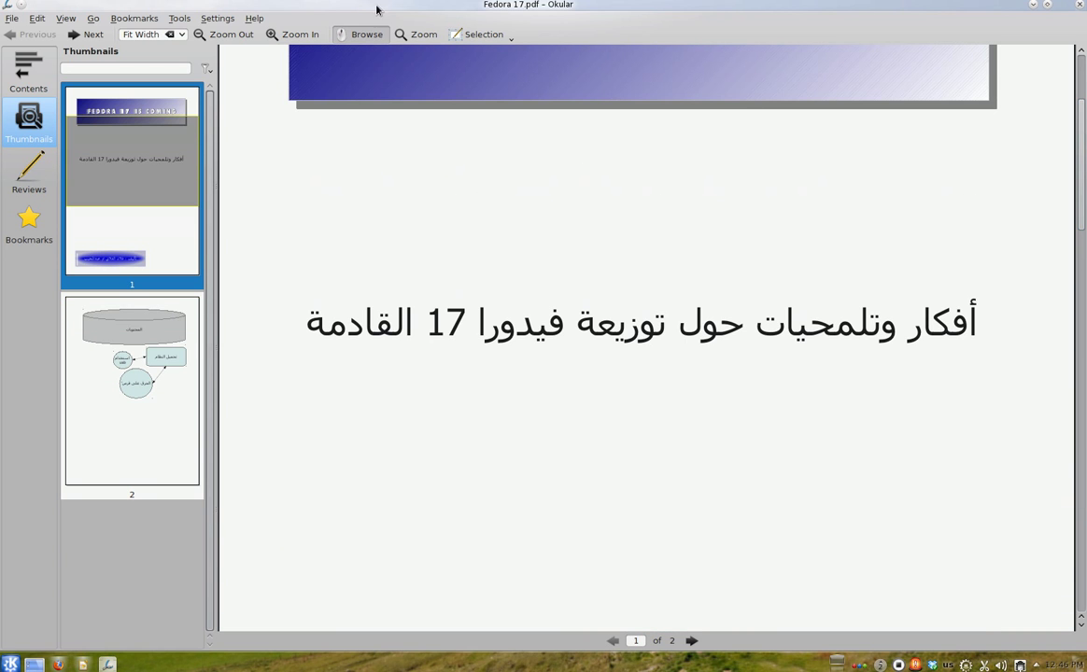
click(416, 35)
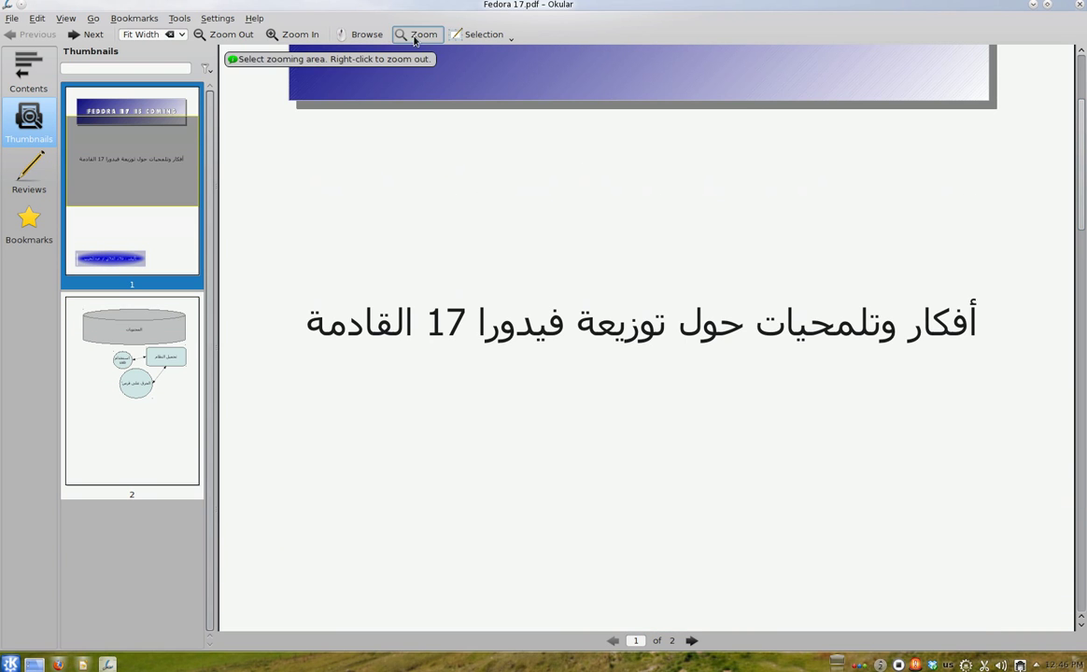
click(228, 35)
click(249, 35)
click(248, 34)
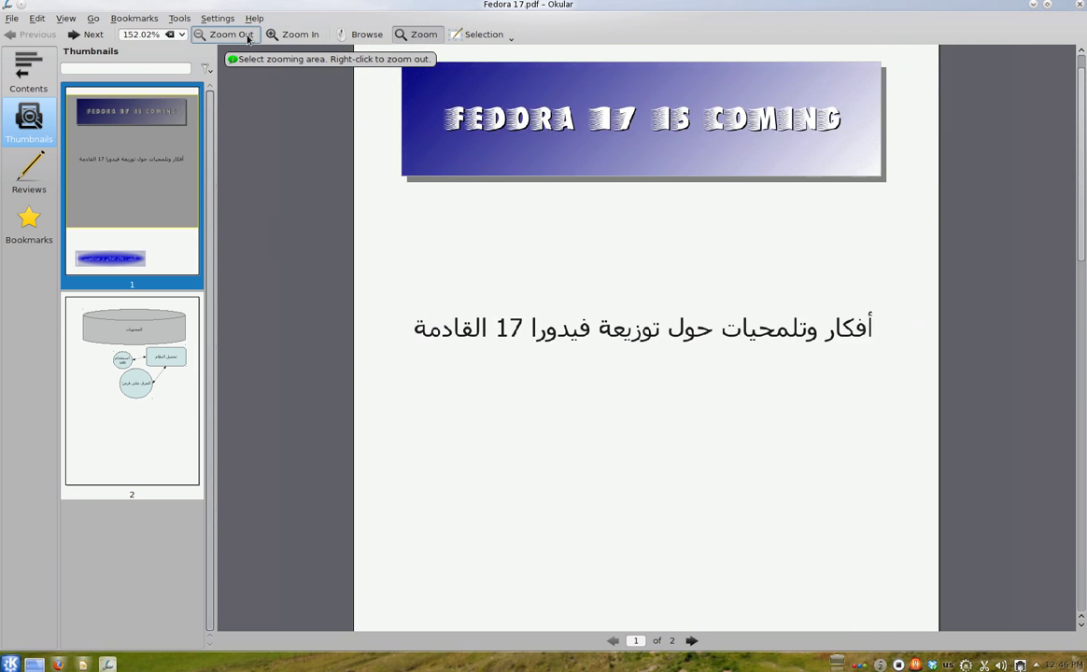
click(249, 34)
click(248, 34)
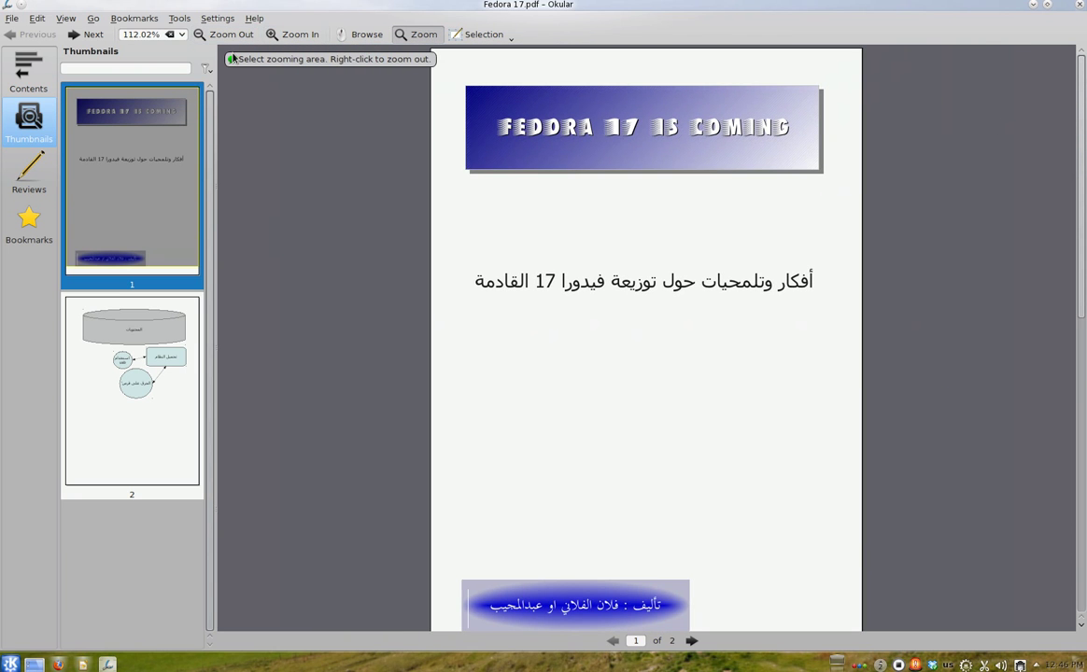
drag(1078, 140, 1080, 422)
click(1076, 4)
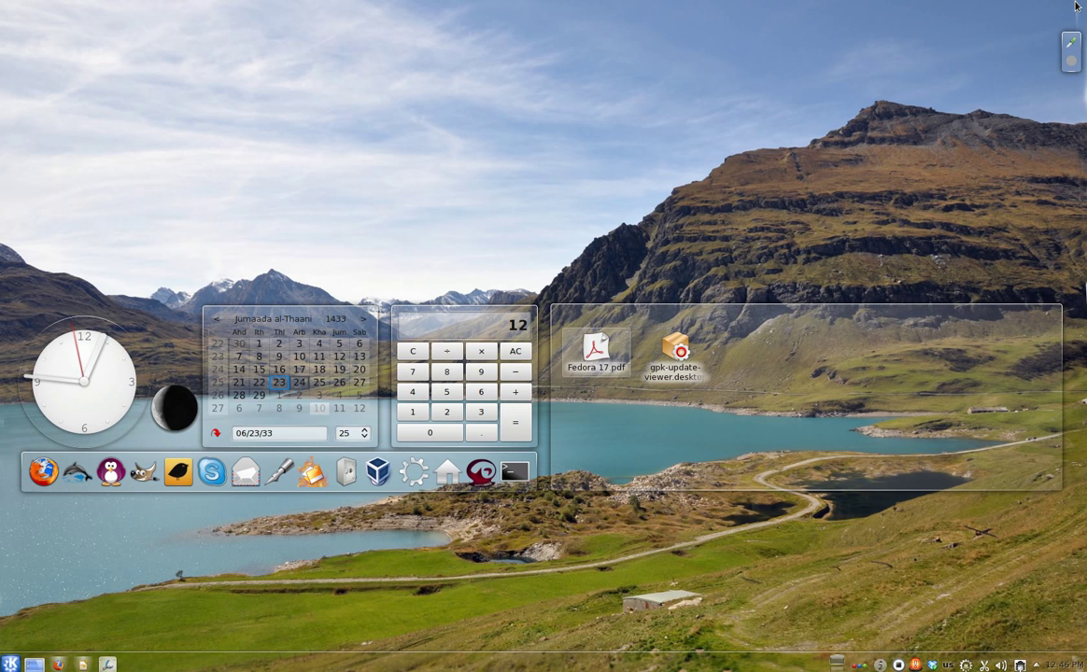